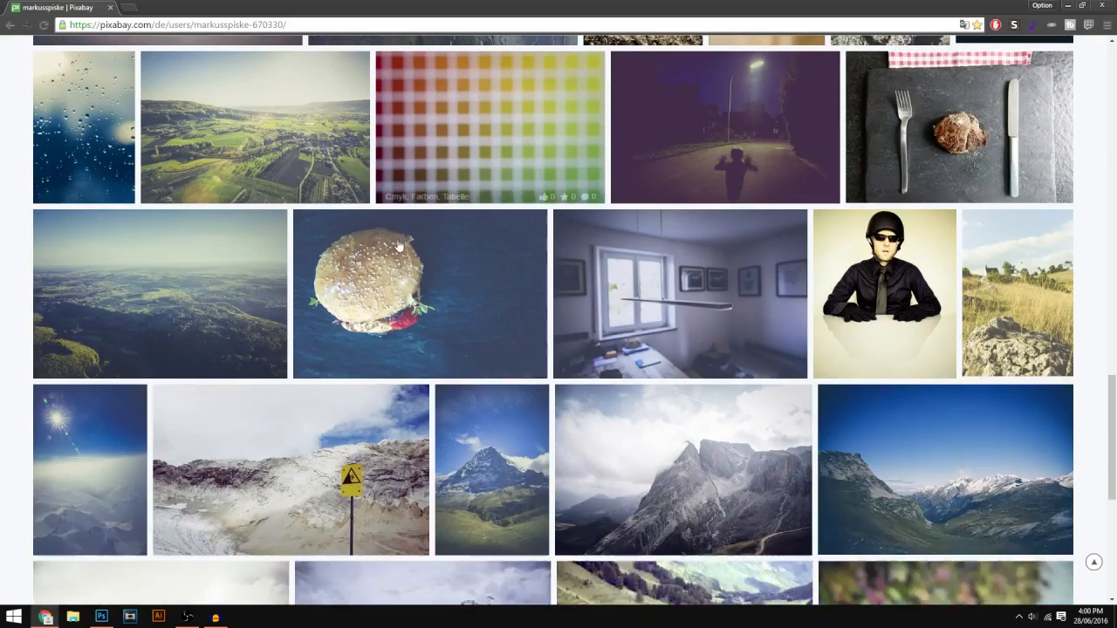
Browse the photographer's Pixabay gallery and open the page of the grey rocky mountain photo beneath white clouds
scroll(451, 254, down, 3)
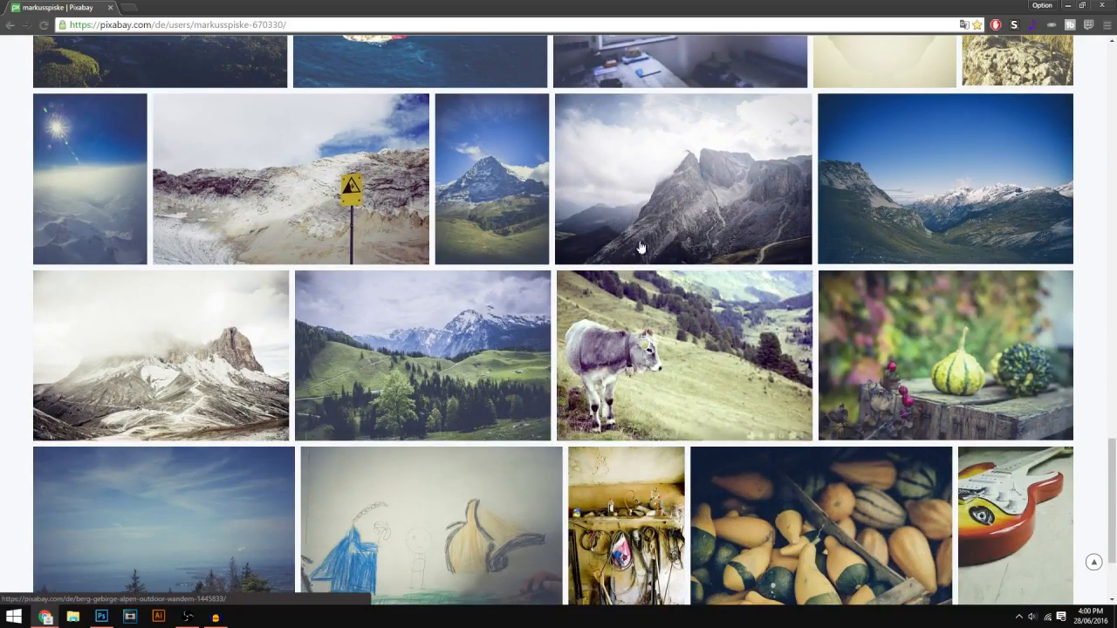
scroll(600, 315, down, 2)
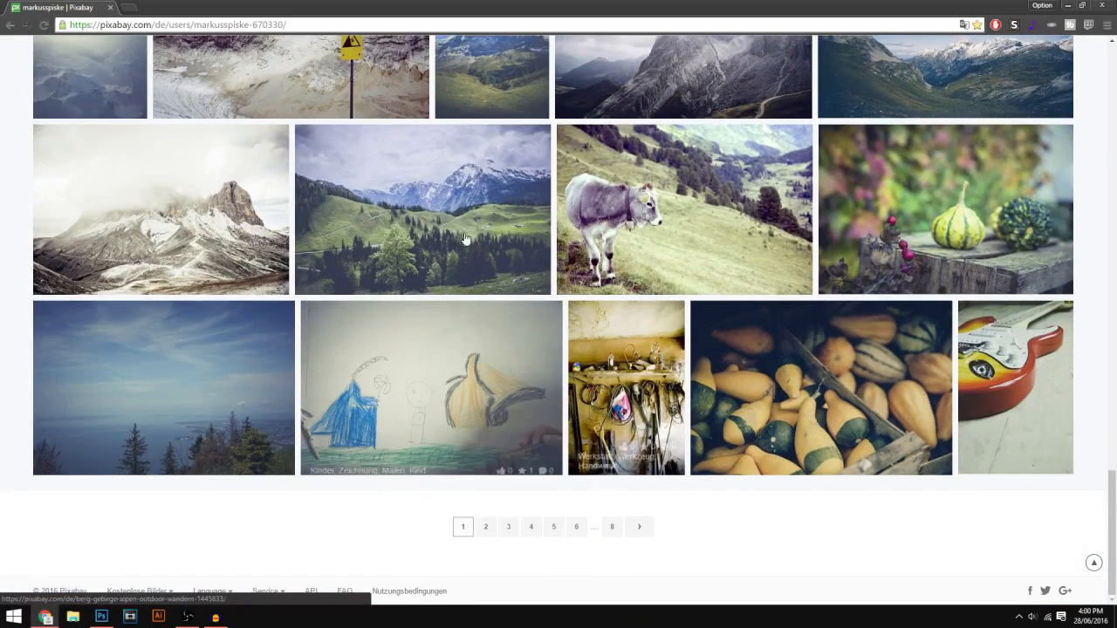
drag(572, 10, 610, 1)
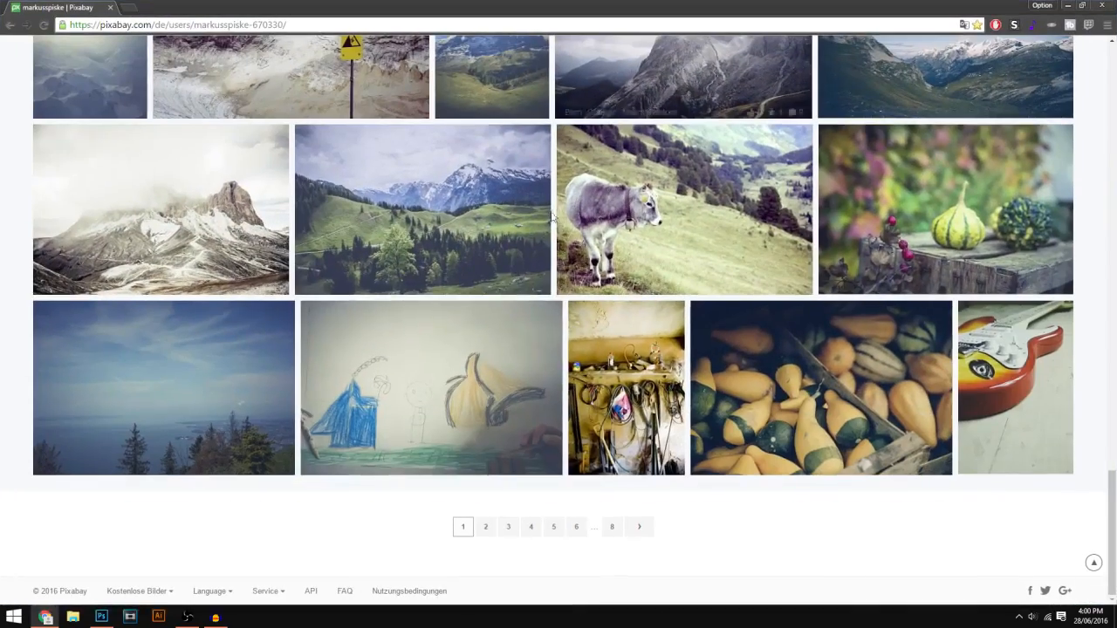
scroll(576, 476, up, 3)
scroll(576, 475, up, 1)
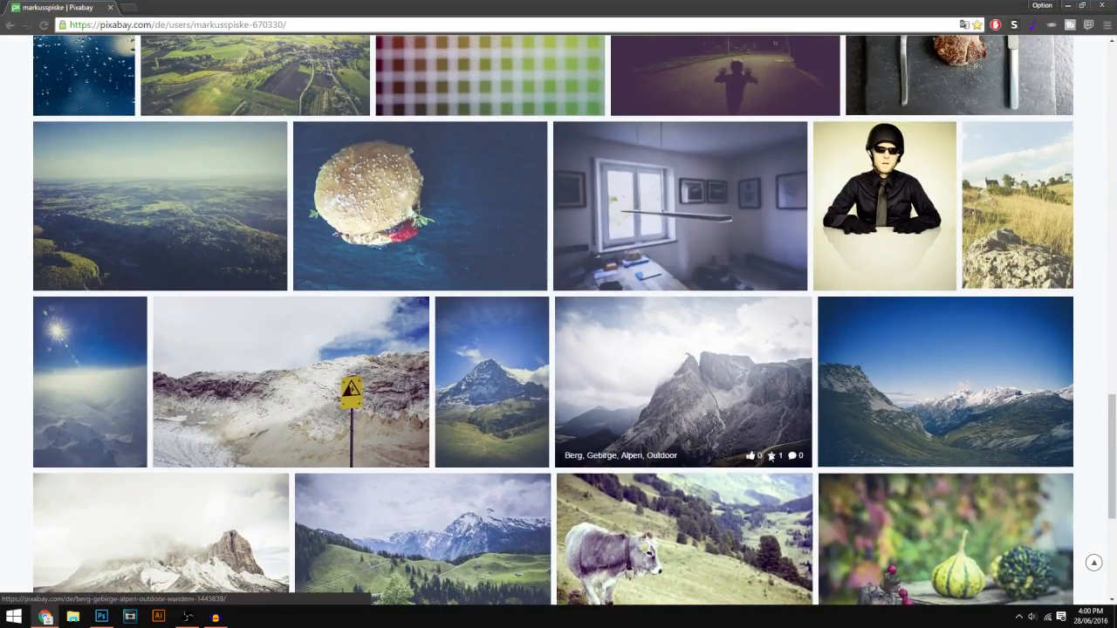
click(633, 376)
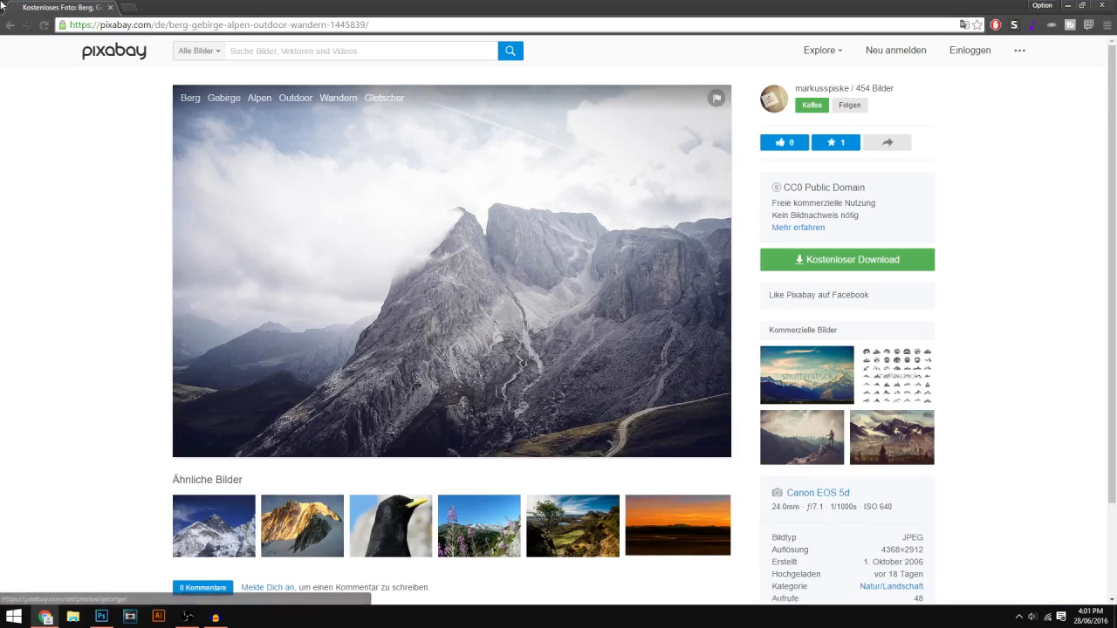
click(9, 25)
scroll(509, 395, down, 10)
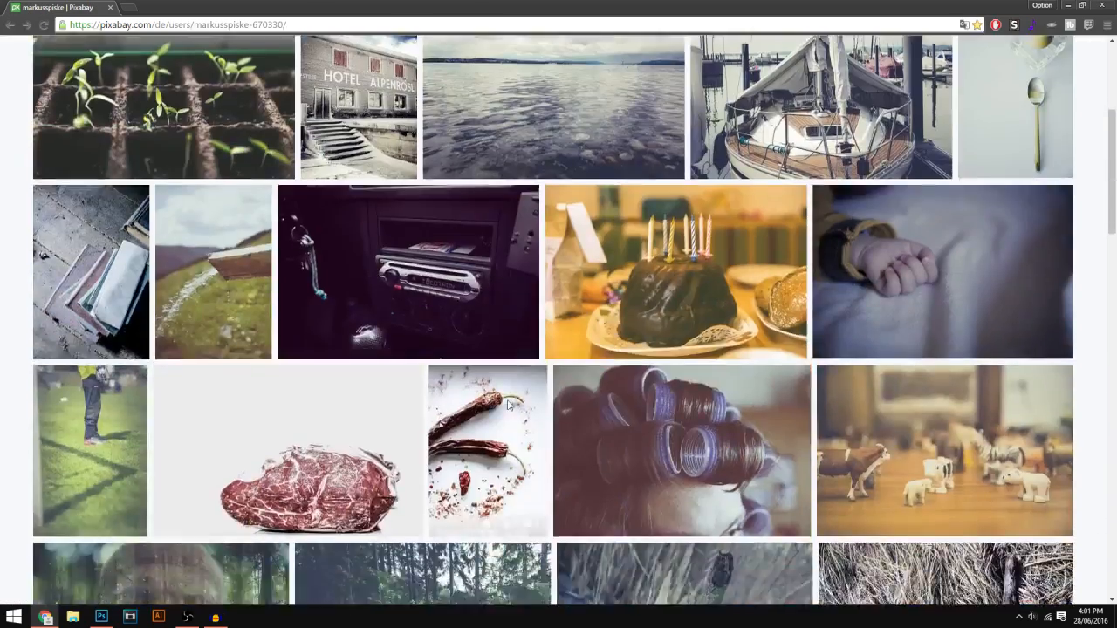
scroll(508, 396, down, 5)
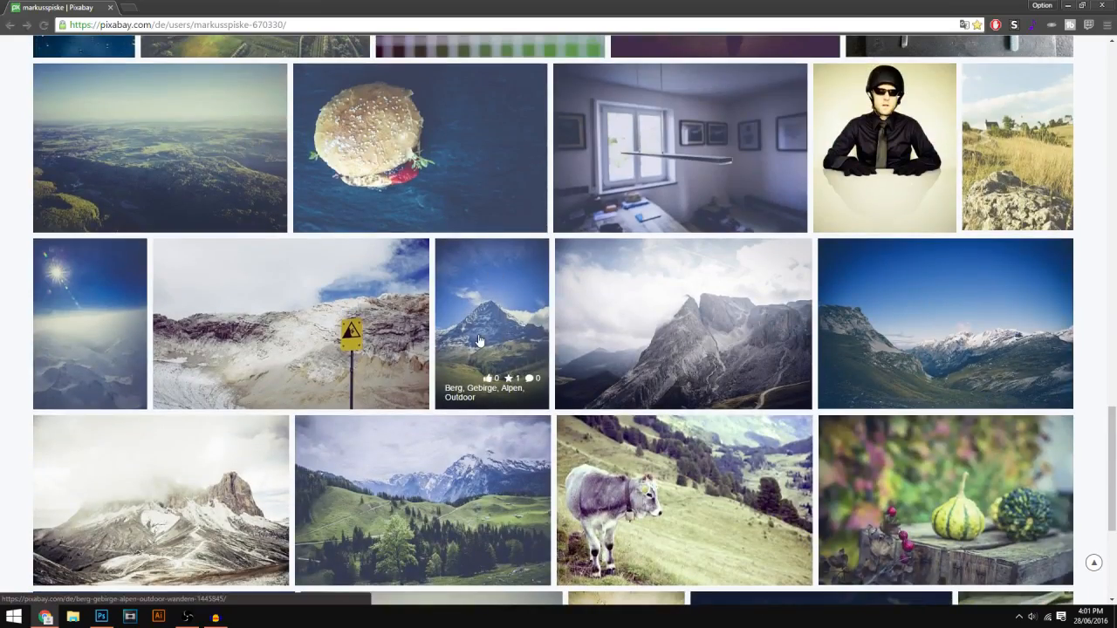
click(562, 371)
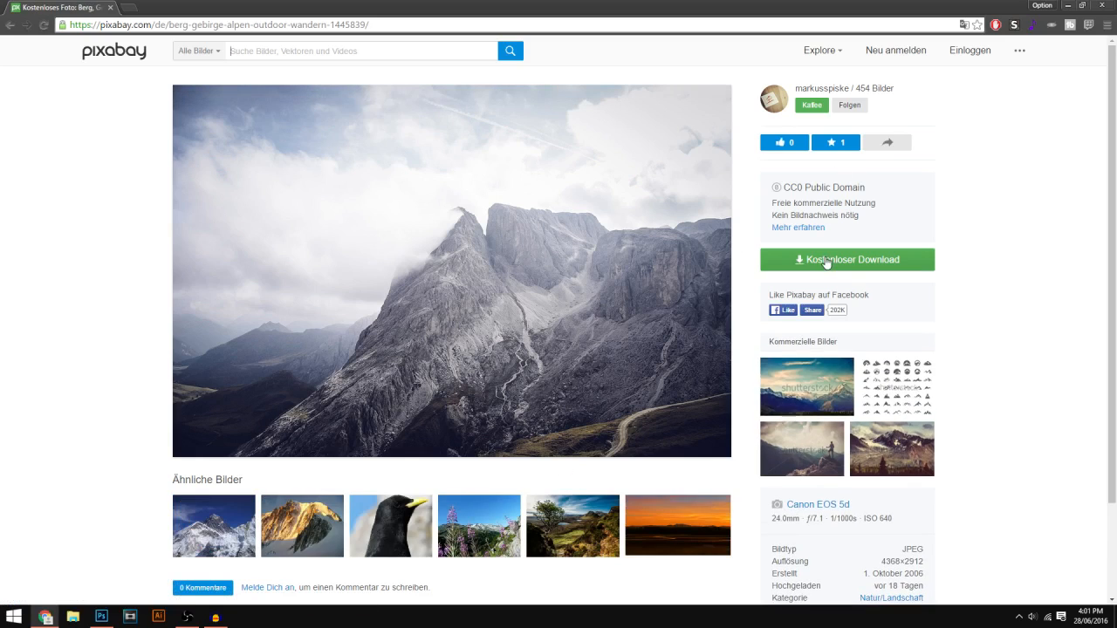
Download the mountain photo in size L (1920×1280), entering the captcha text shown in the verification image
click(862, 259)
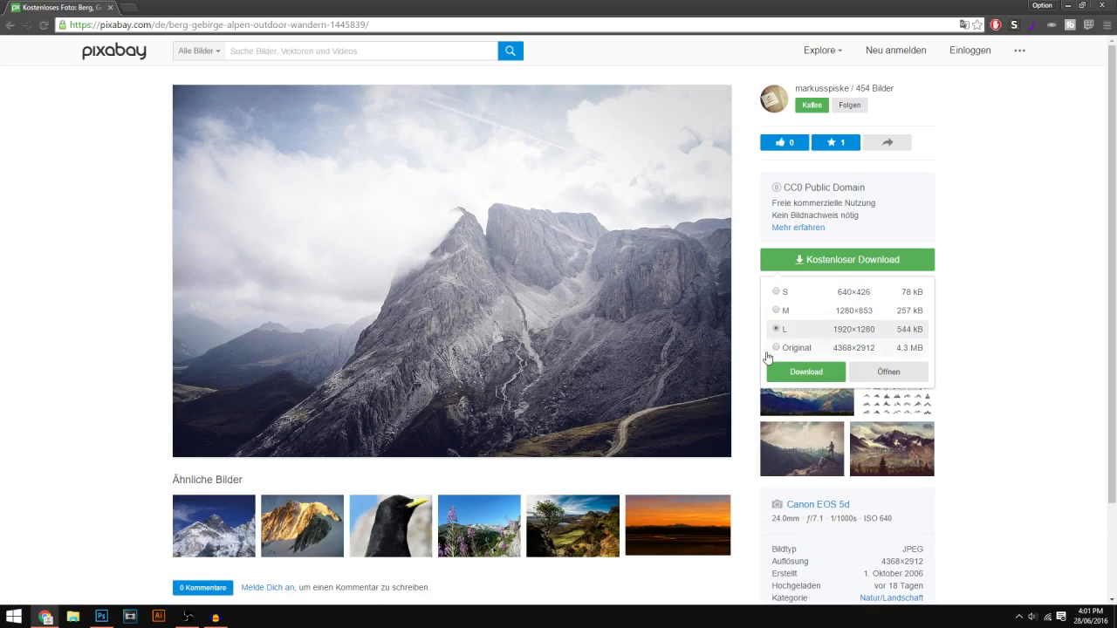
click(820, 373)
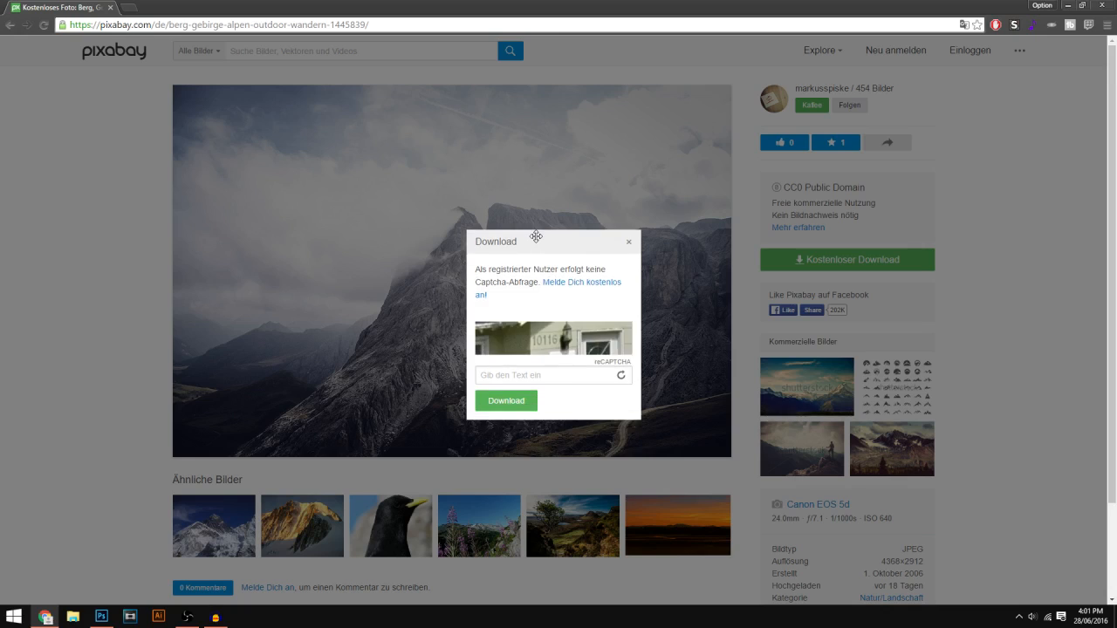
drag(534, 237, 528, 180)
click(550, 322)
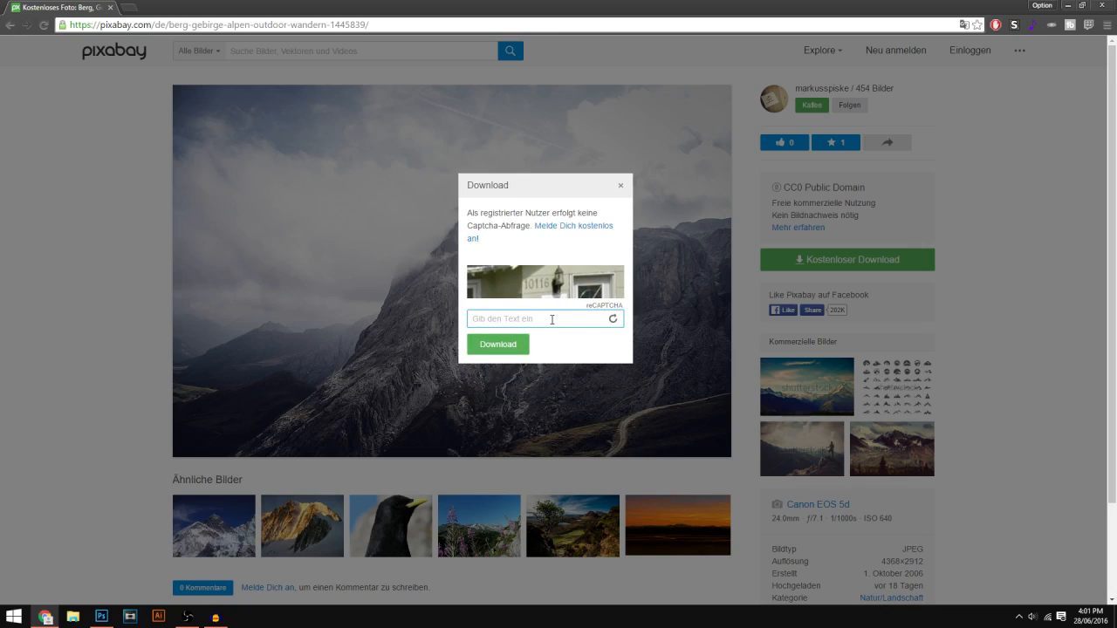
text(10116)
click(508, 344)
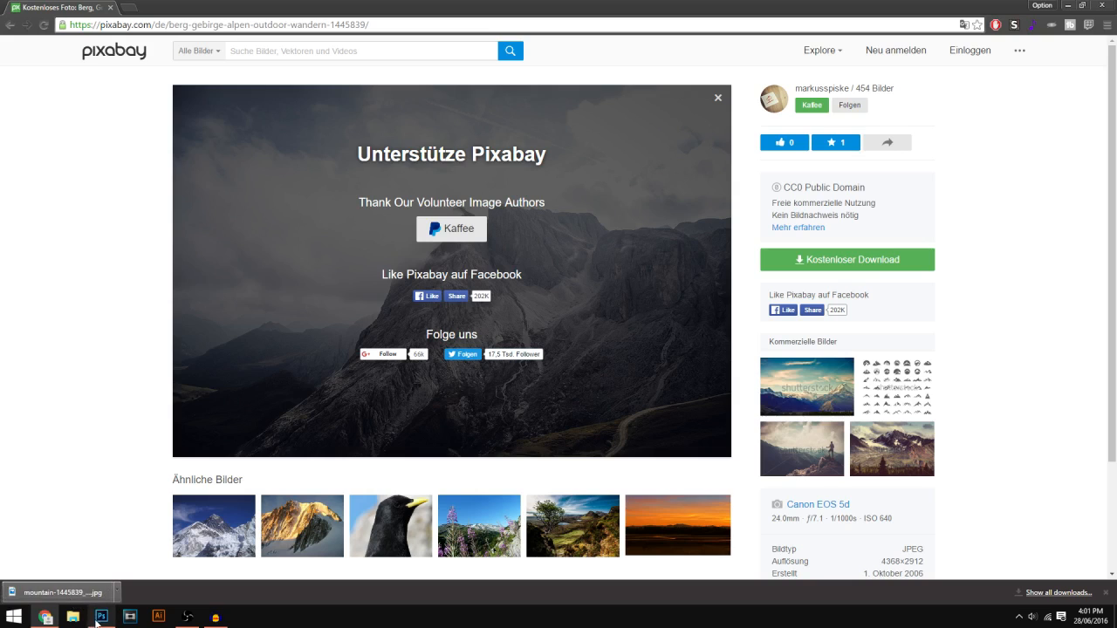
Switch to Photoshop and create a new document 1920 by 1080 pixels with a resolution of 200 pixels/inch
click(101, 618)
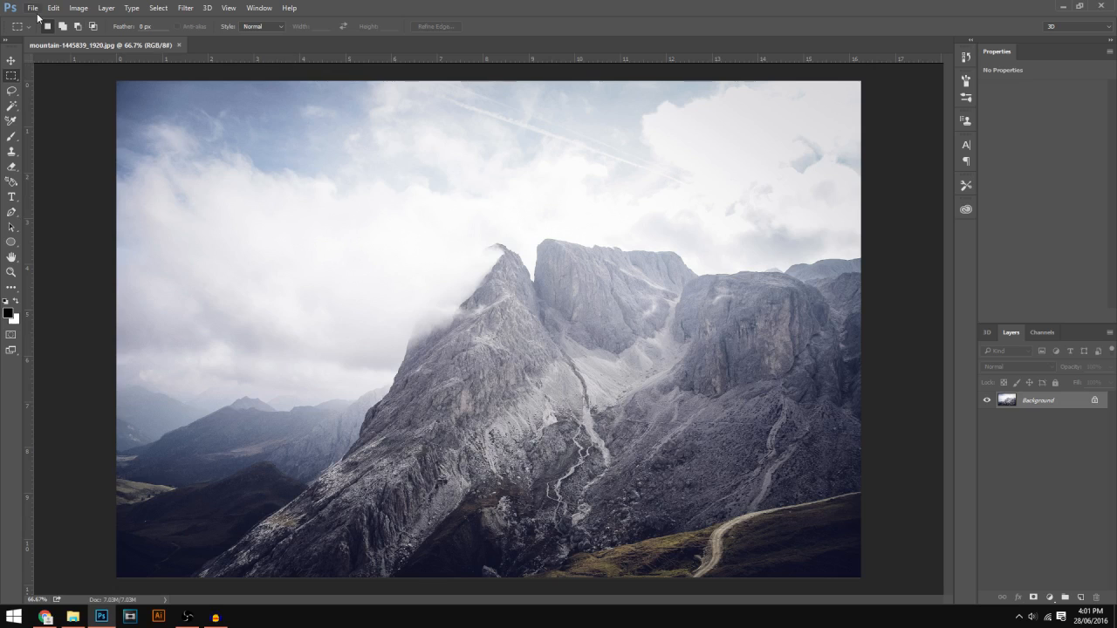
click(34, 8)
click(39, 15)
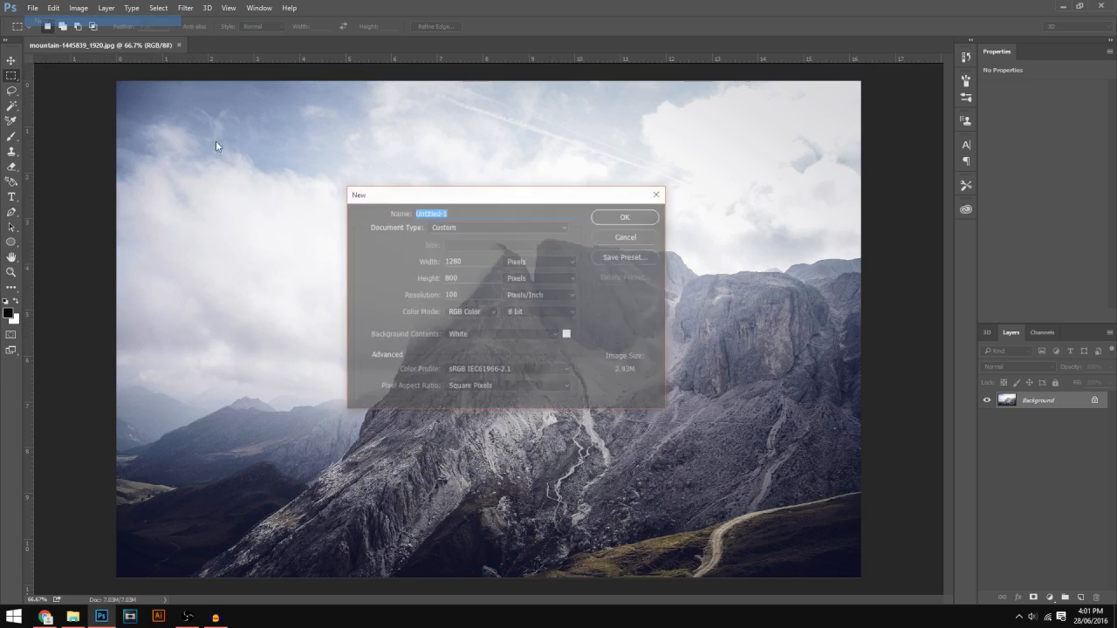
drag(528, 140, 530, 183)
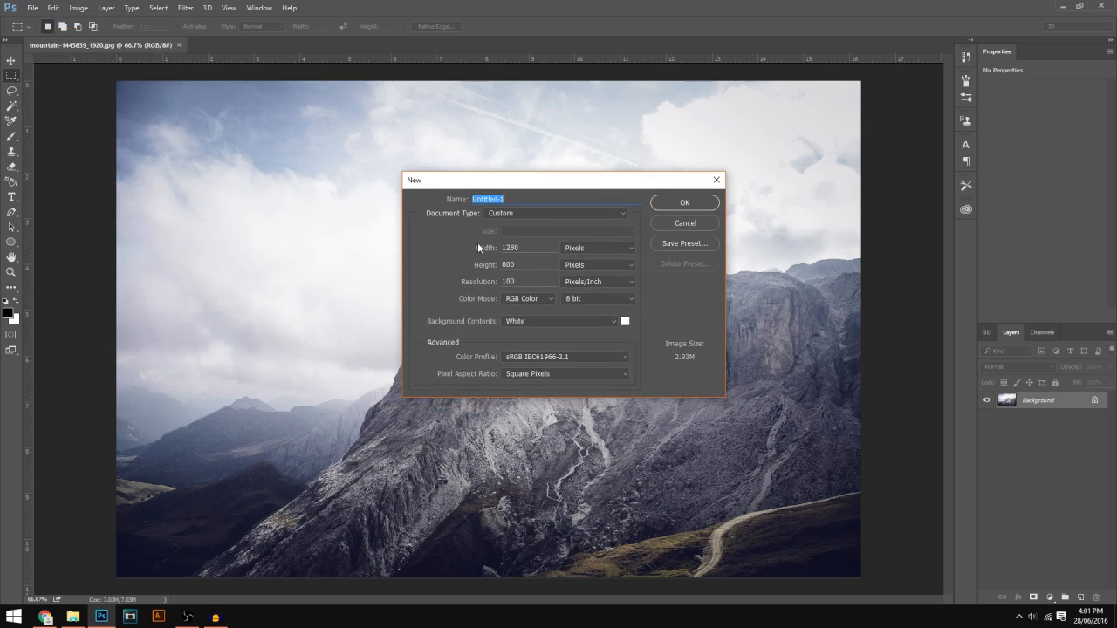
double_click(509, 248)
text(1920)
text(1080)
double_click(508, 281)
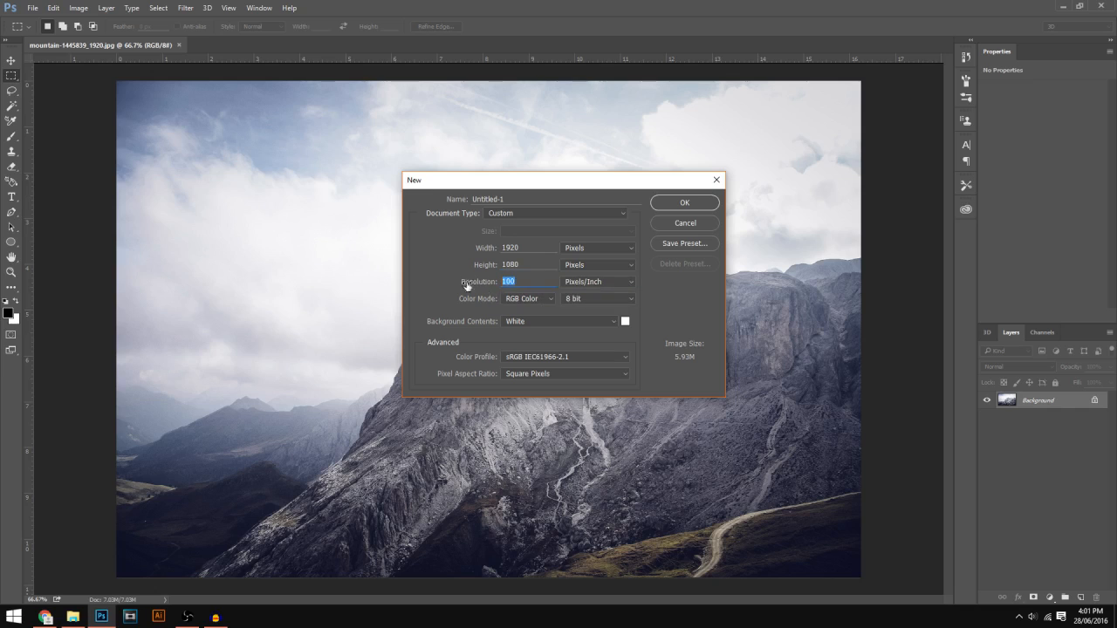
text(200)
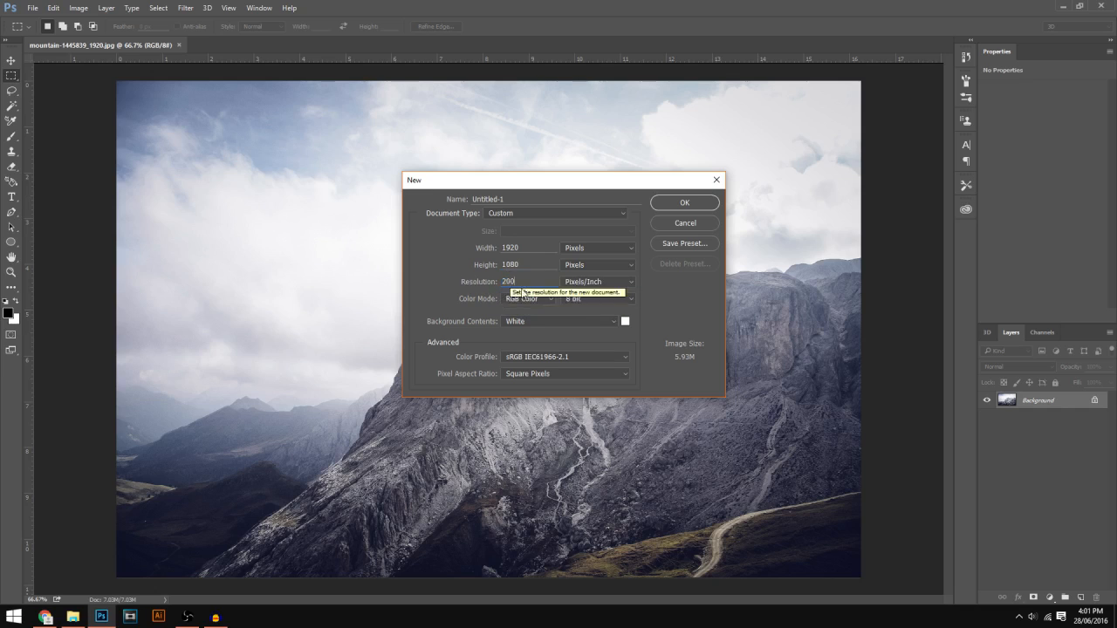
double_click(540, 276)
double_click(539, 248)
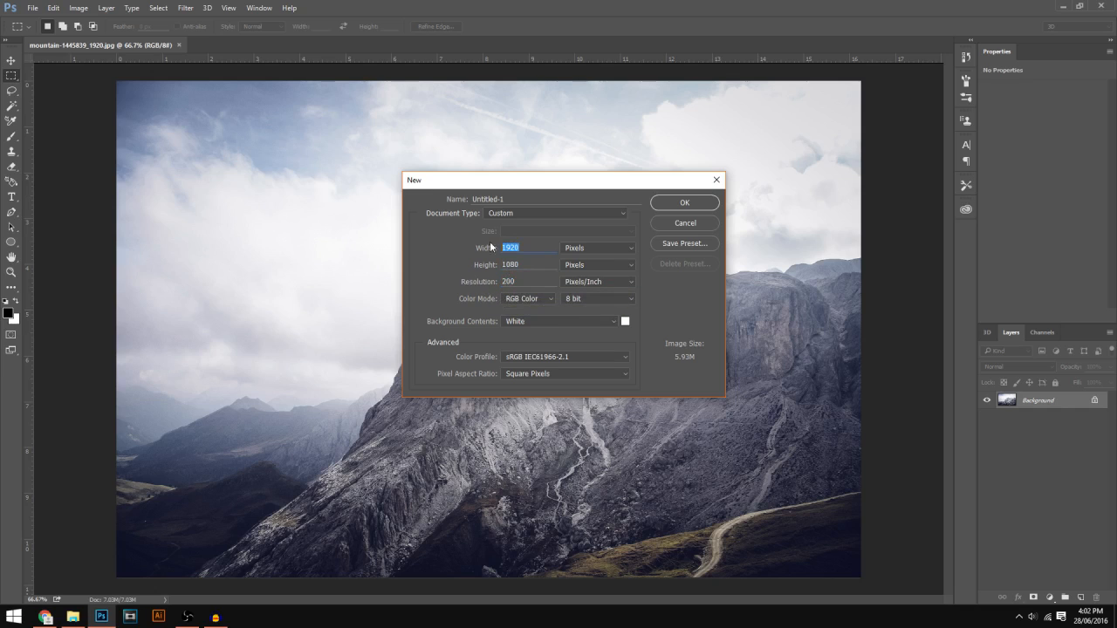
click(684, 202)
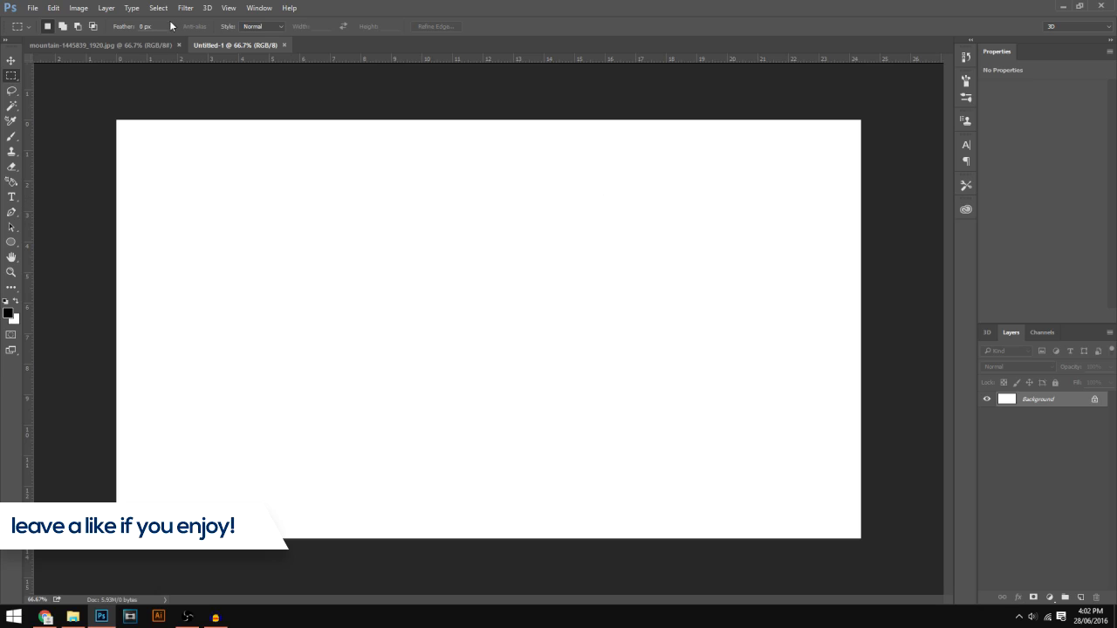
Copy the mountain photo from its own document into the new blank document as a layer
click(160, 44)
click(11, 61)
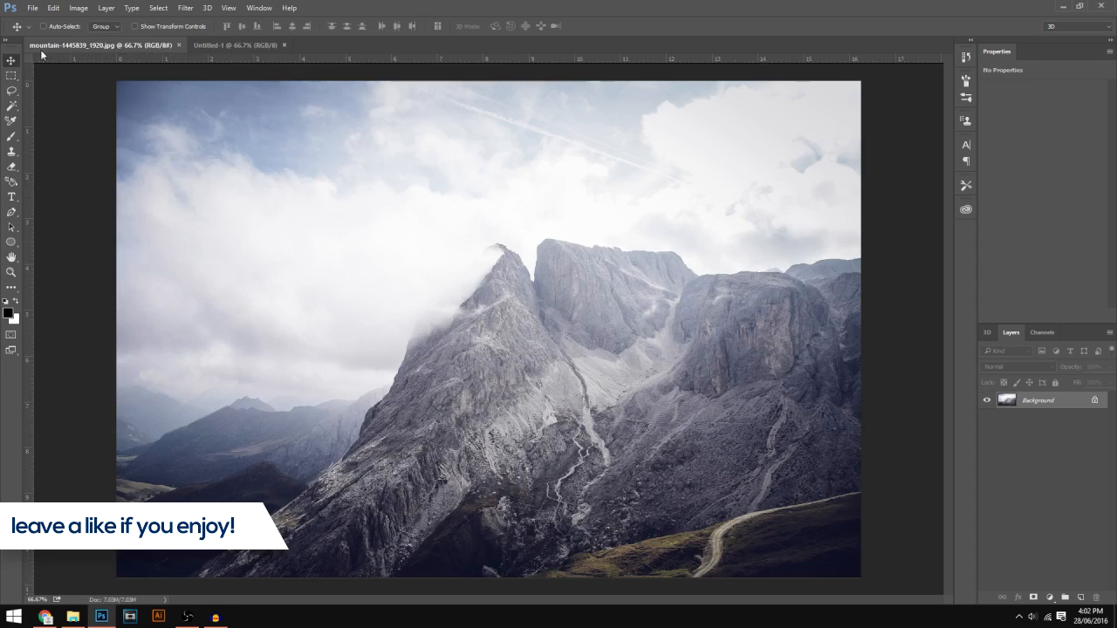
drag(223, 45, 325, 253)
key(ctrl)
key(ctrl+minus)
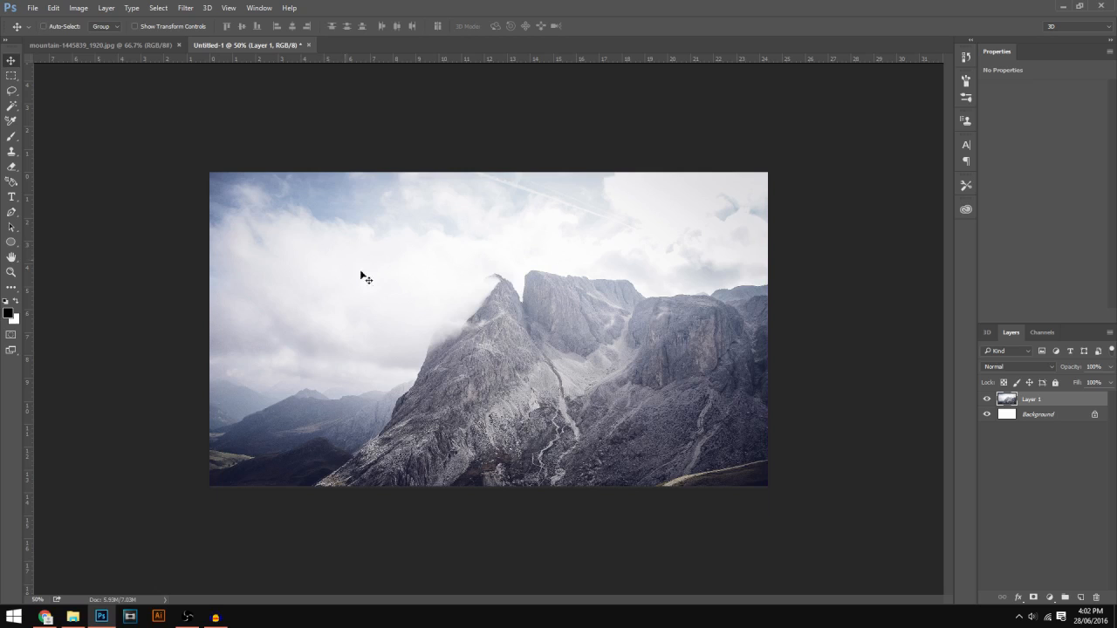
Use Free Transform to centre the mountain layer vertically on the canvas at Y 540 px
key(ctrl+t)
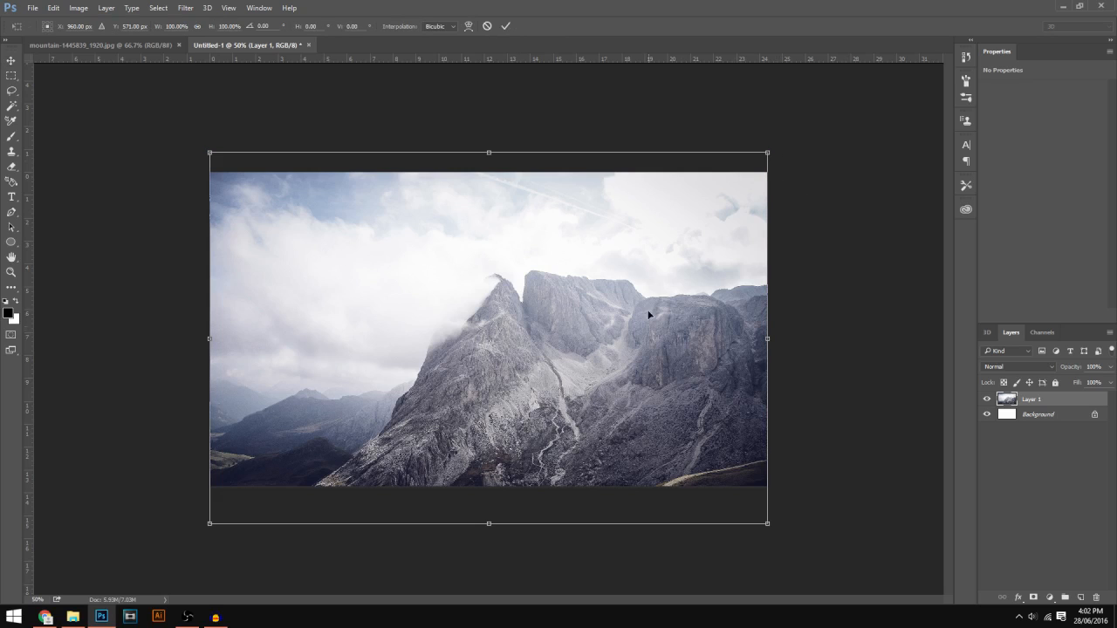
mouse_move(692, 433)
mouse_down()
mouse_move(692, 398)
mouse_move(691, 439)
mouse_move(687, 426)
mouse_up()
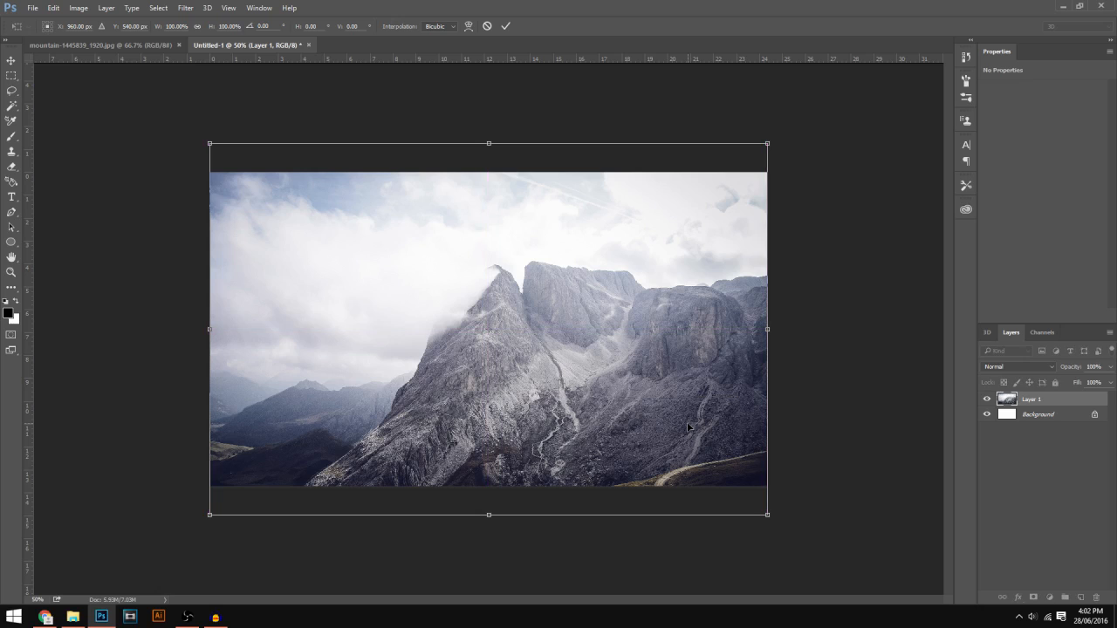
key(Return)
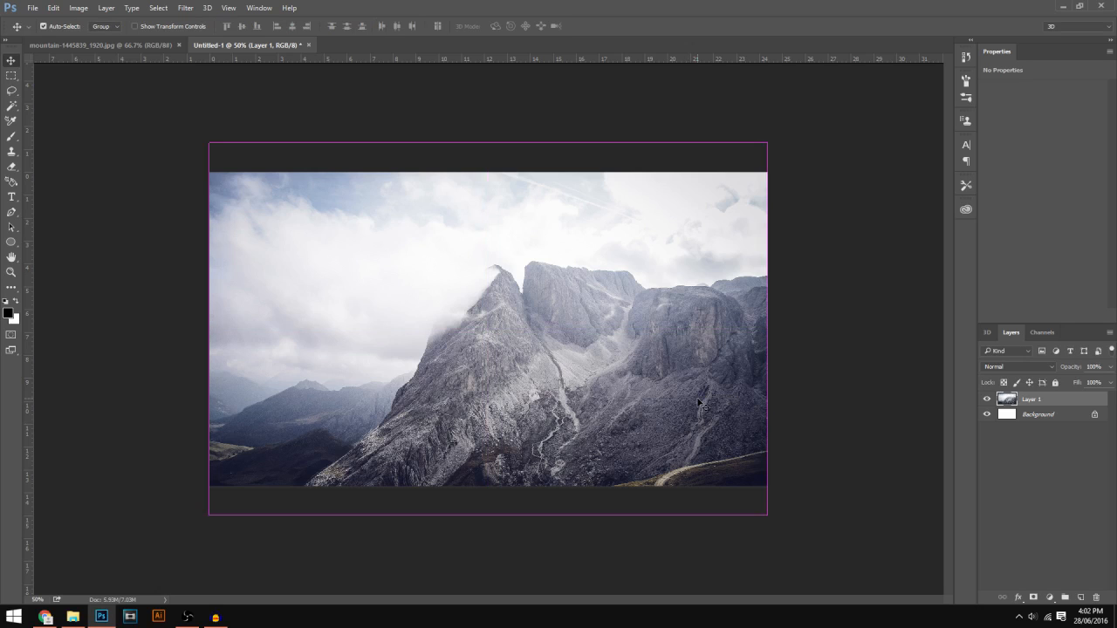
key(ctrl+plus)
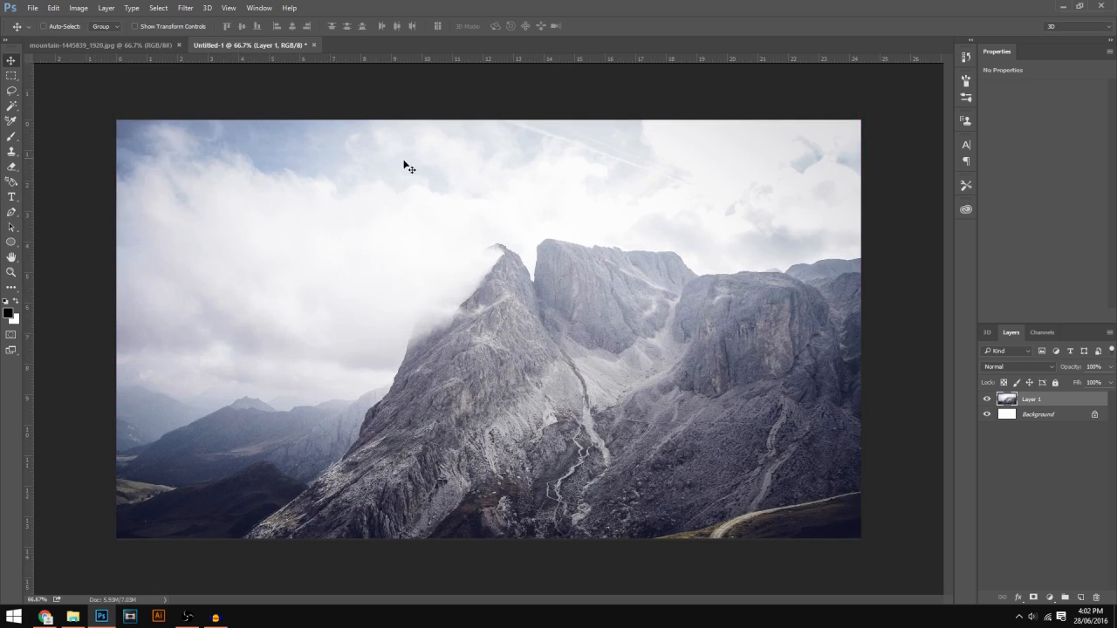
key(ctrl)
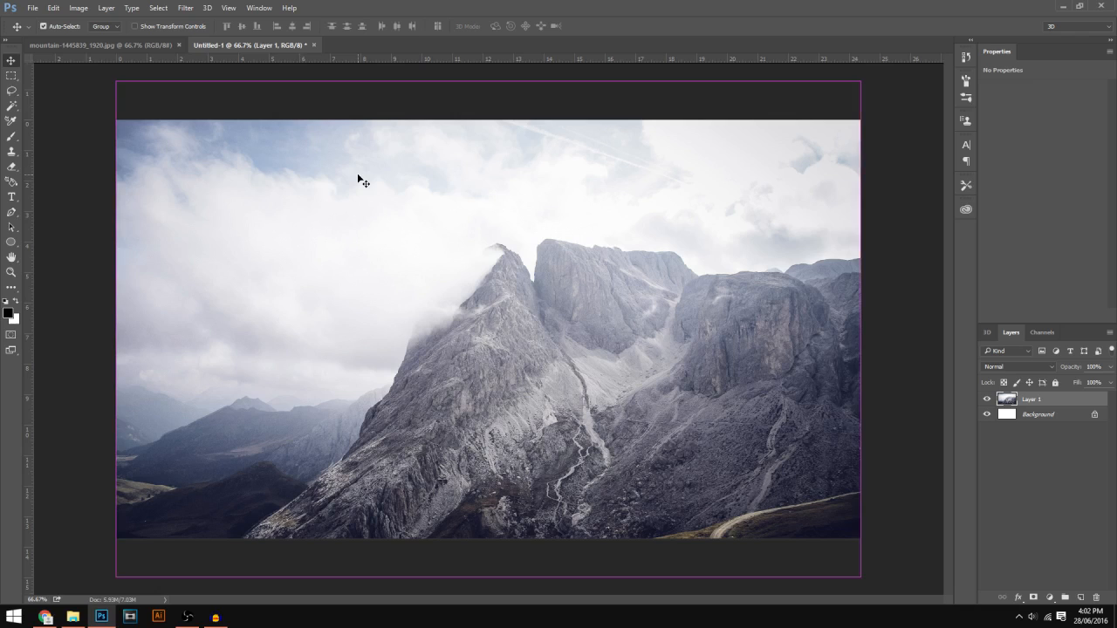
key(ctrl+r)
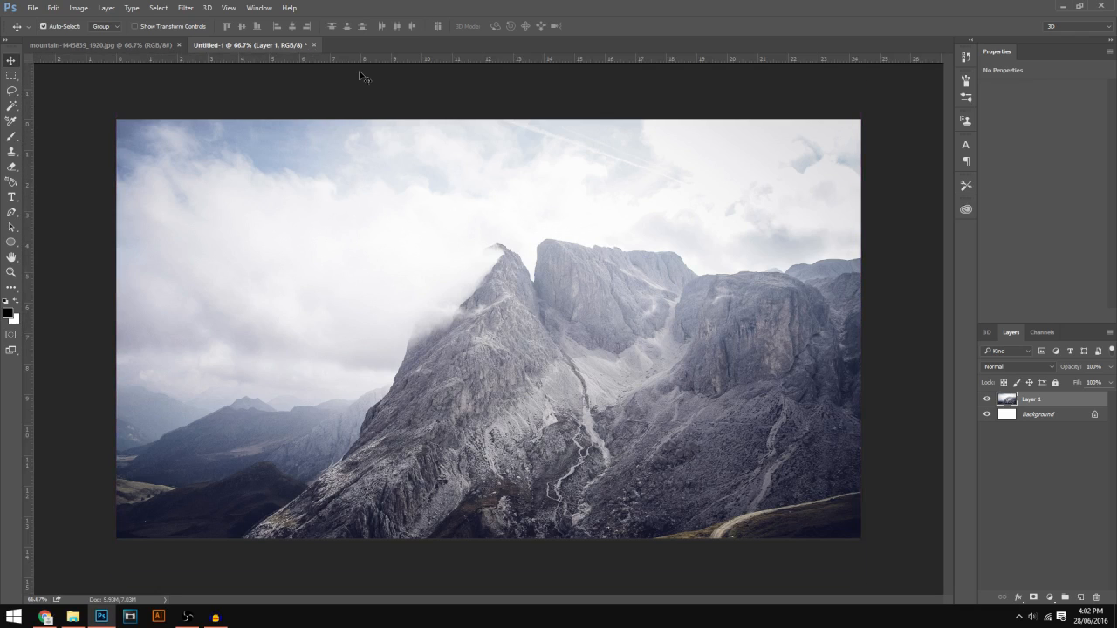
mouse_move(466, 242)
mouse_down()
mouse_move(483, 251)
mouse_move(486, 241)
mouse_up()
Unlock the white background layer and apply a Color Overlay effect to it with colour 000000
click(1091, 414)
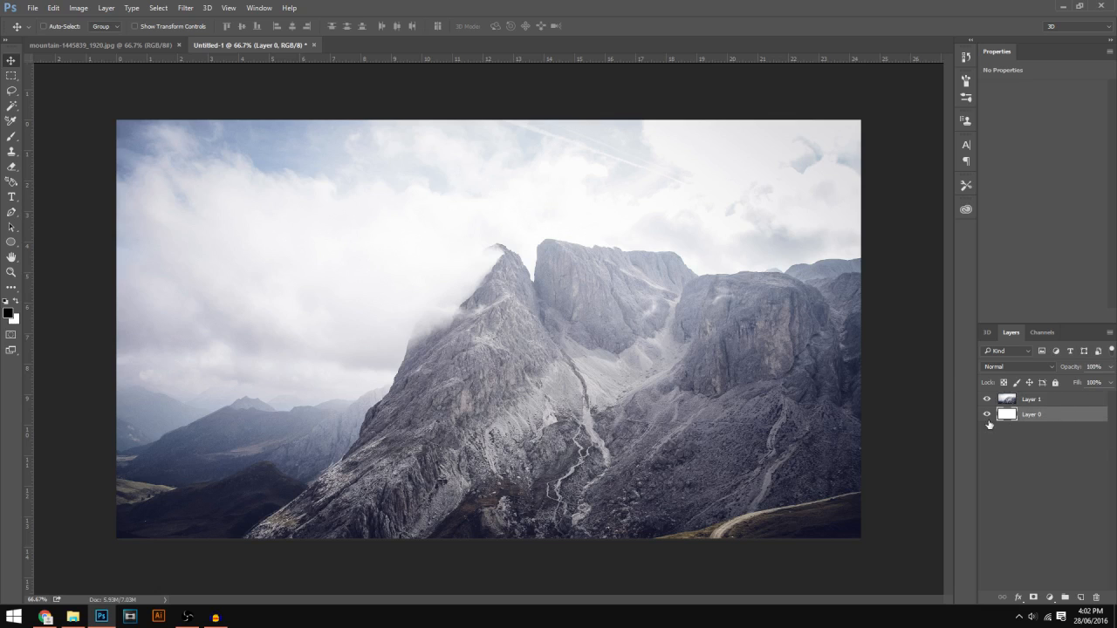
double_click(1068, 422)
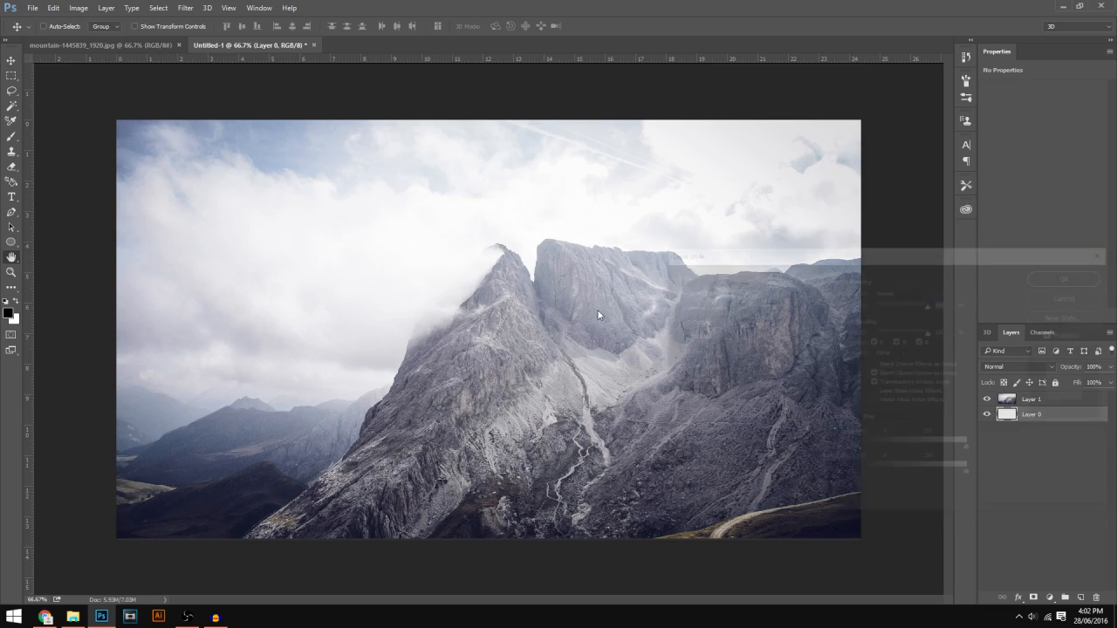
drag(689, 250, 539, 156)
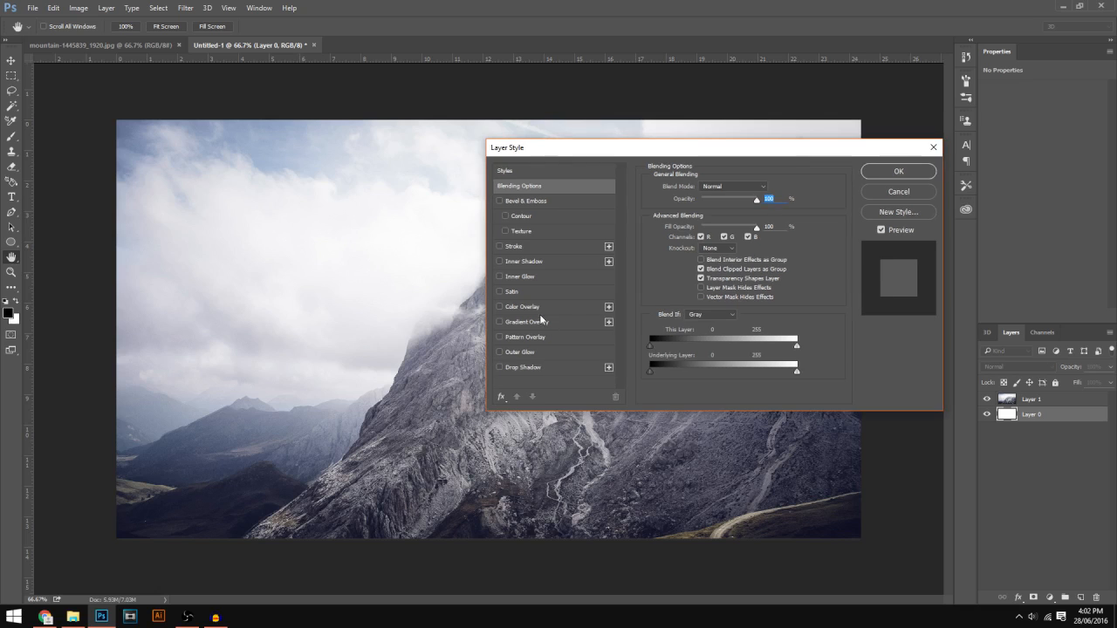
click(534, 307)
click(769, 188)
text(000000)
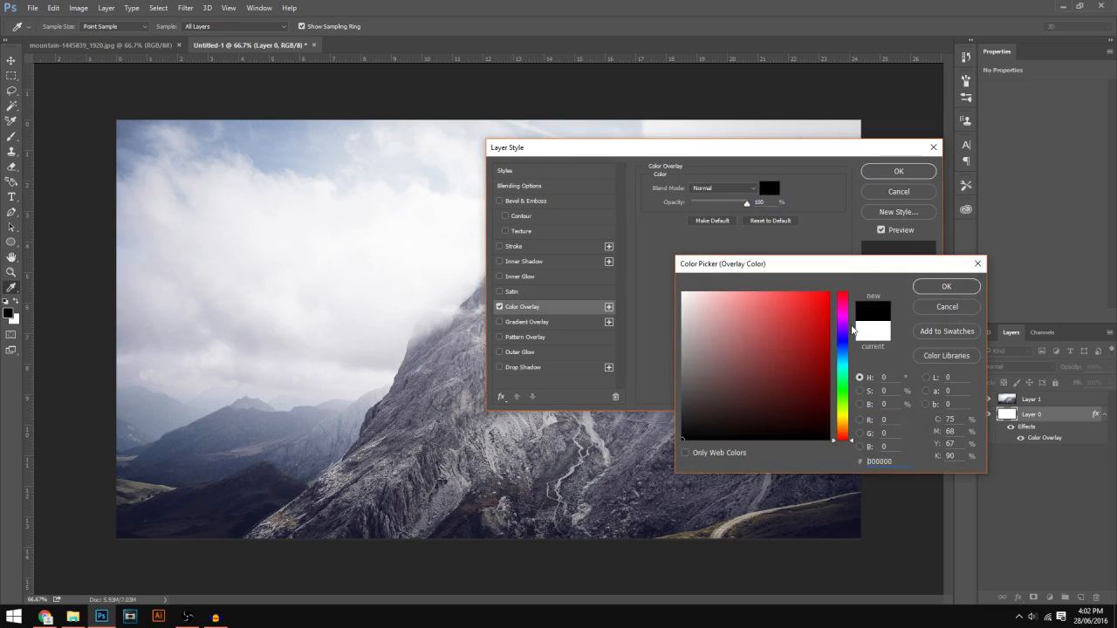
click(945, 287)
click(898, 171)
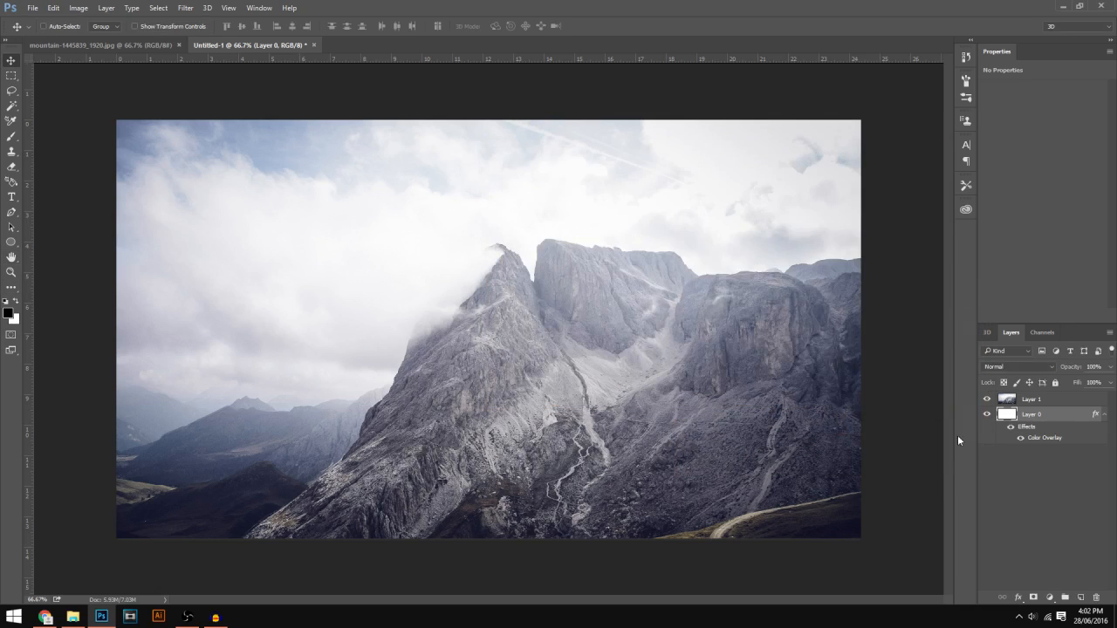
Rasterize the layer style of the bottom layer and make the mountain layer active
right_click(1057, 415)
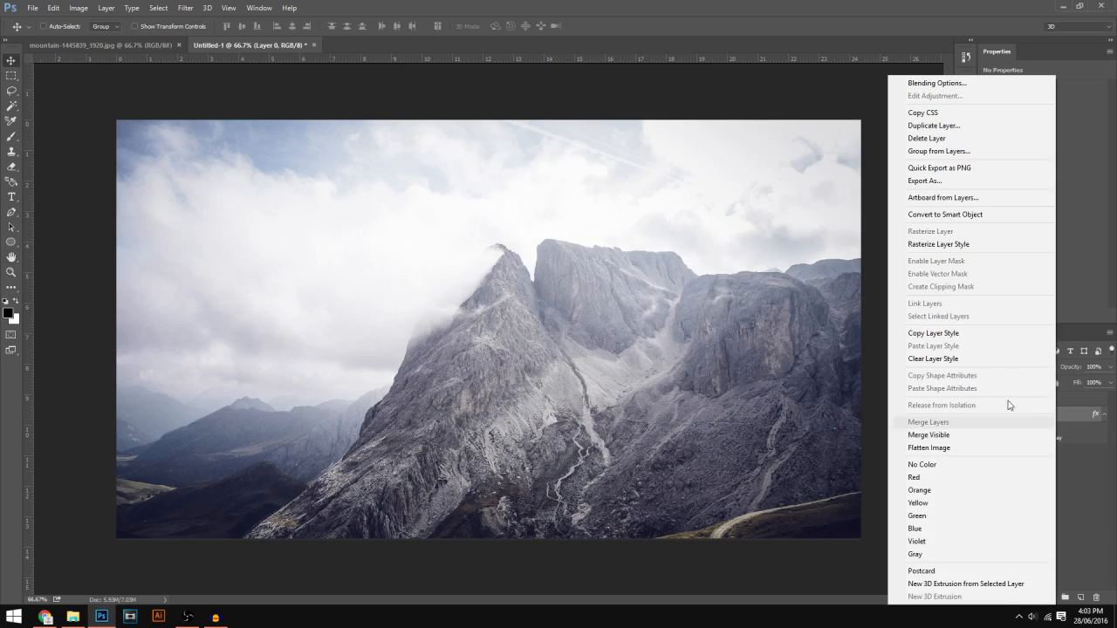
click(934, 245)
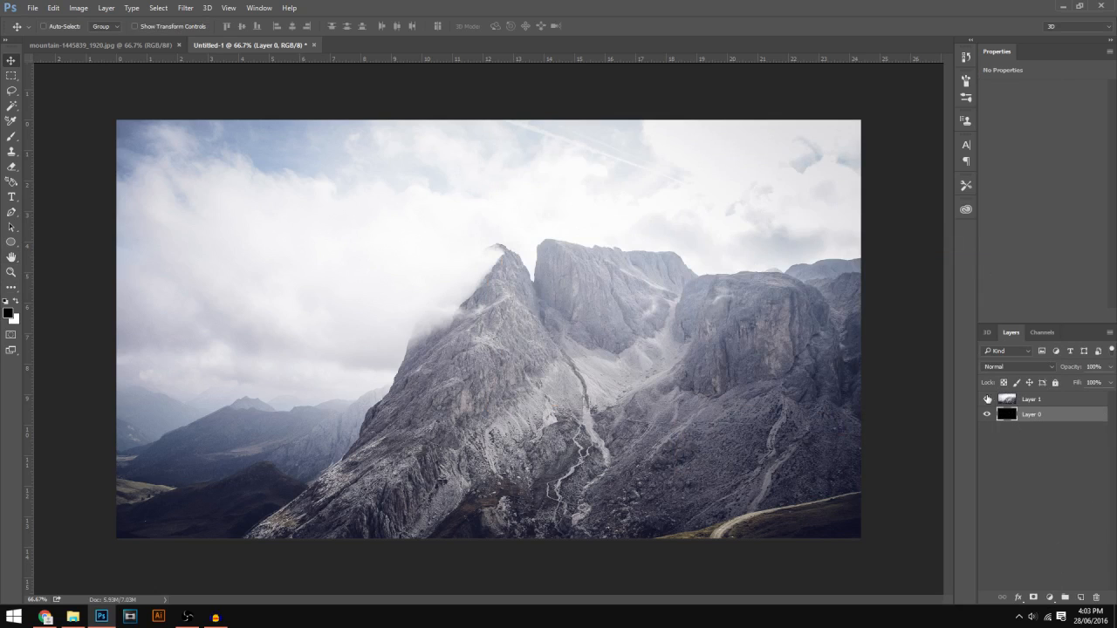
click(1047, 402)
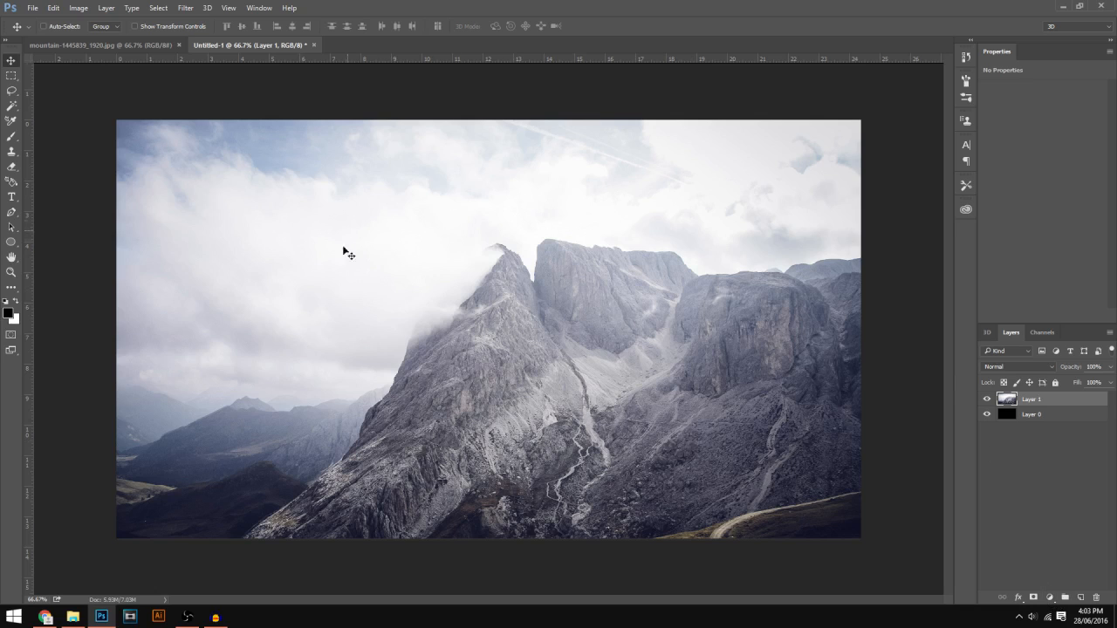
Search Windows for "exclu" and open the file Exclusive CC Pack - By Visual.psd
click(9, 616)
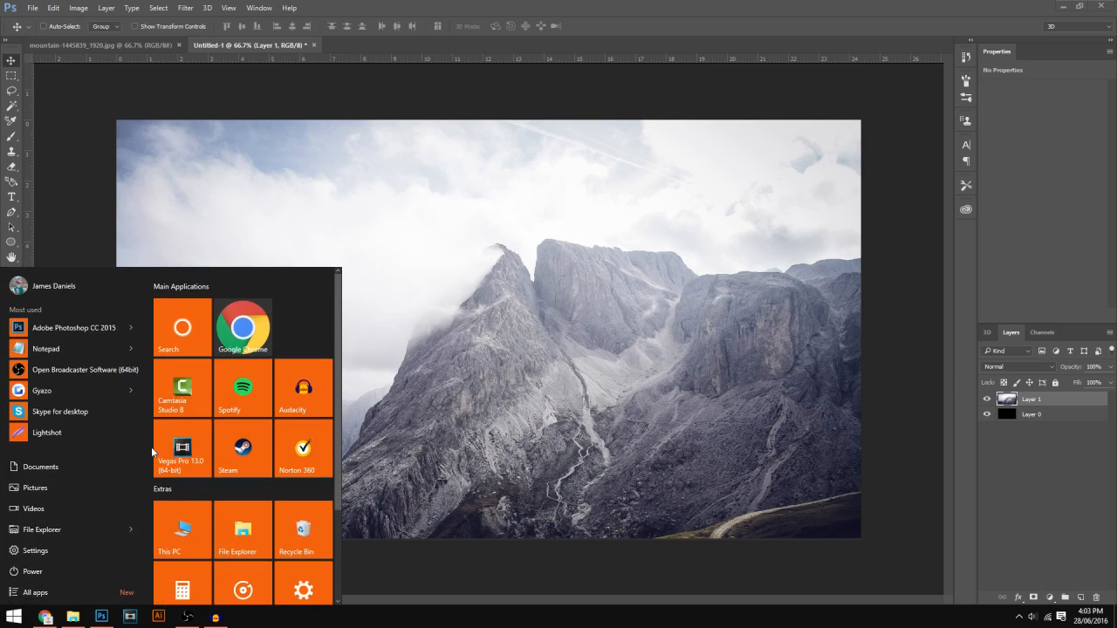
text(exclu)
key(Return)
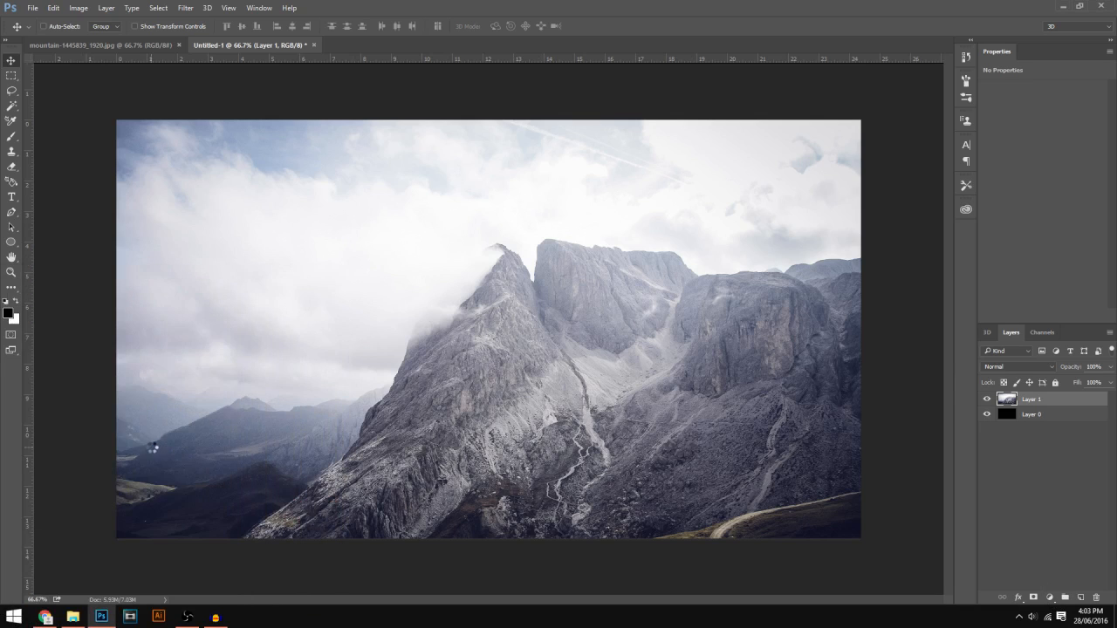
alt+click(986, 415)
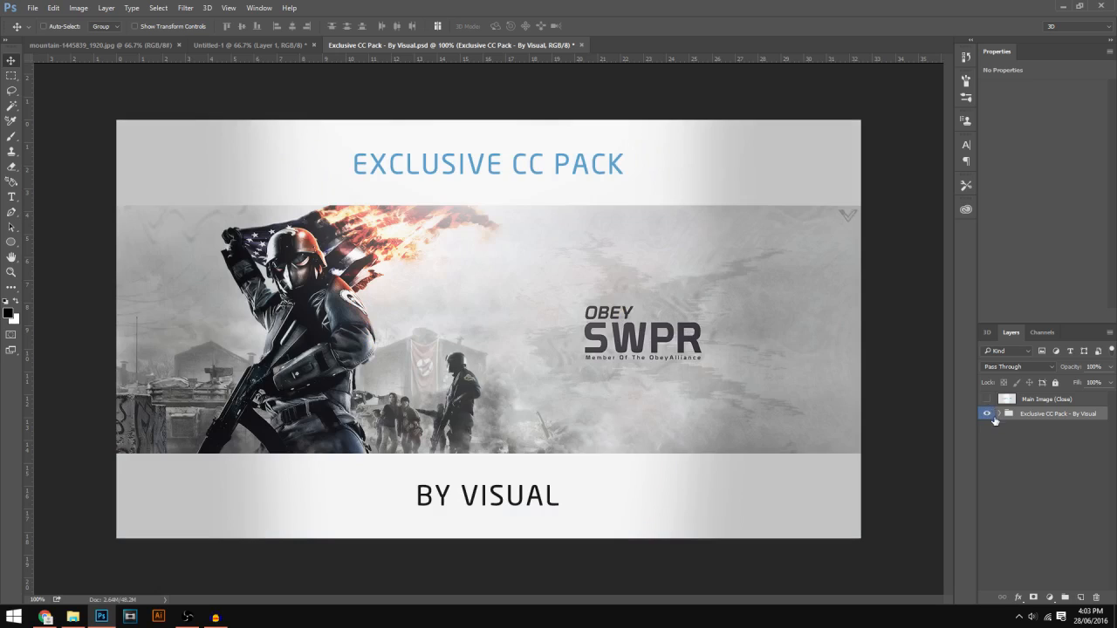
Expand the Exclusive CC Pack group and copy its CC's (Open) group into the mountain photo document
click(999, 414)
click(1016, 428)
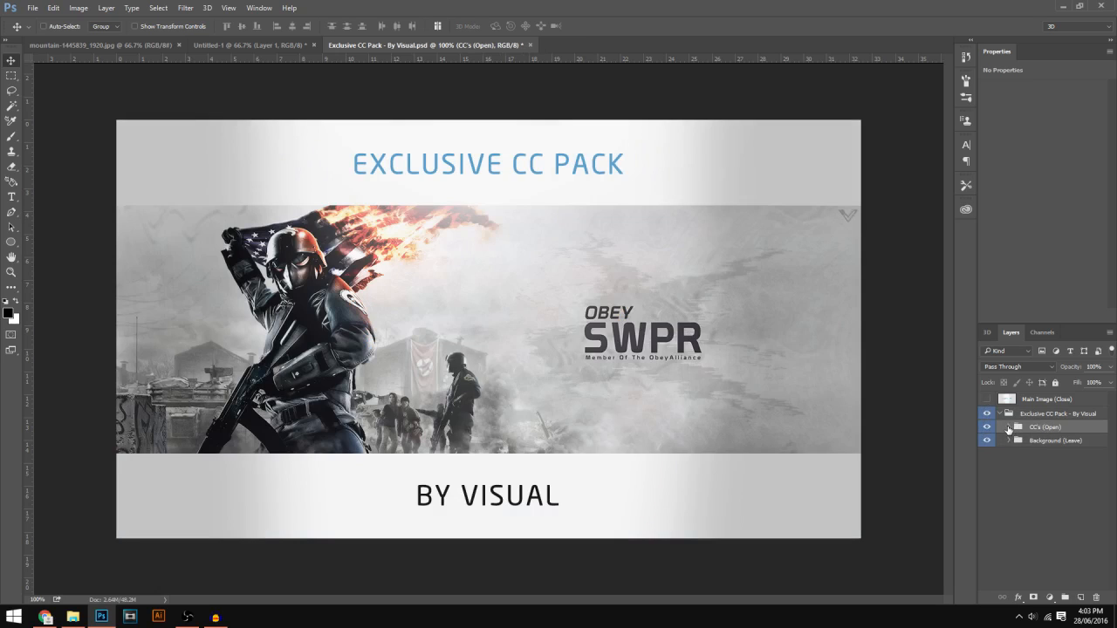
click(1006, 427)
click(1008, 427)
drag(493, 201, 561, 326)
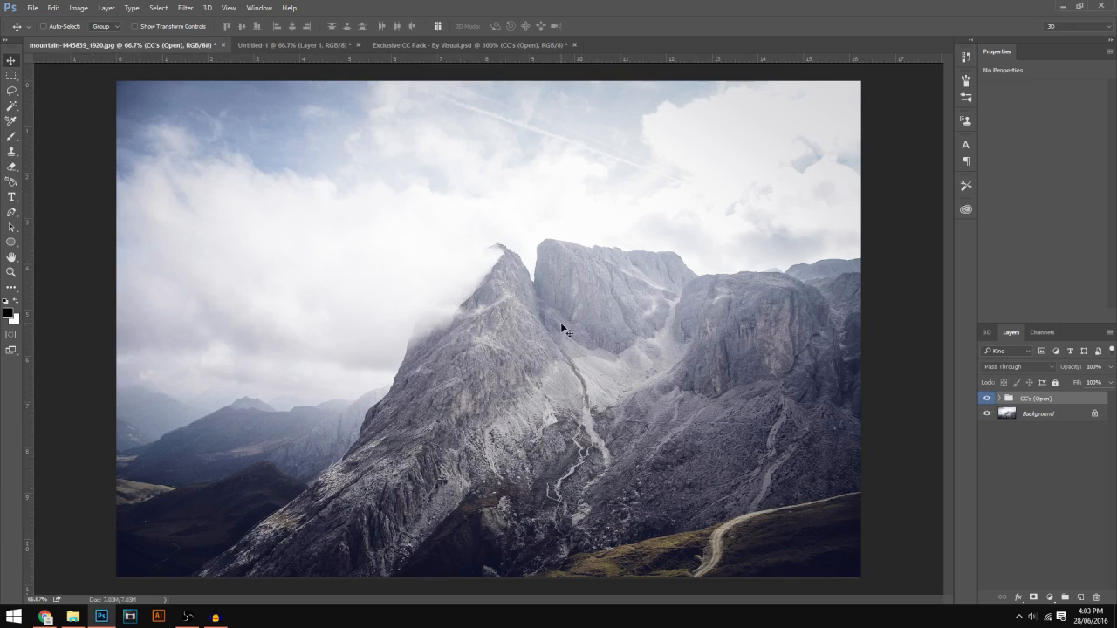
Expand the copied CC's (Open) group and compare the photo with and without colour-correction group 1
click(1000, 398)
click(1000, 398)
click(1000, 399)
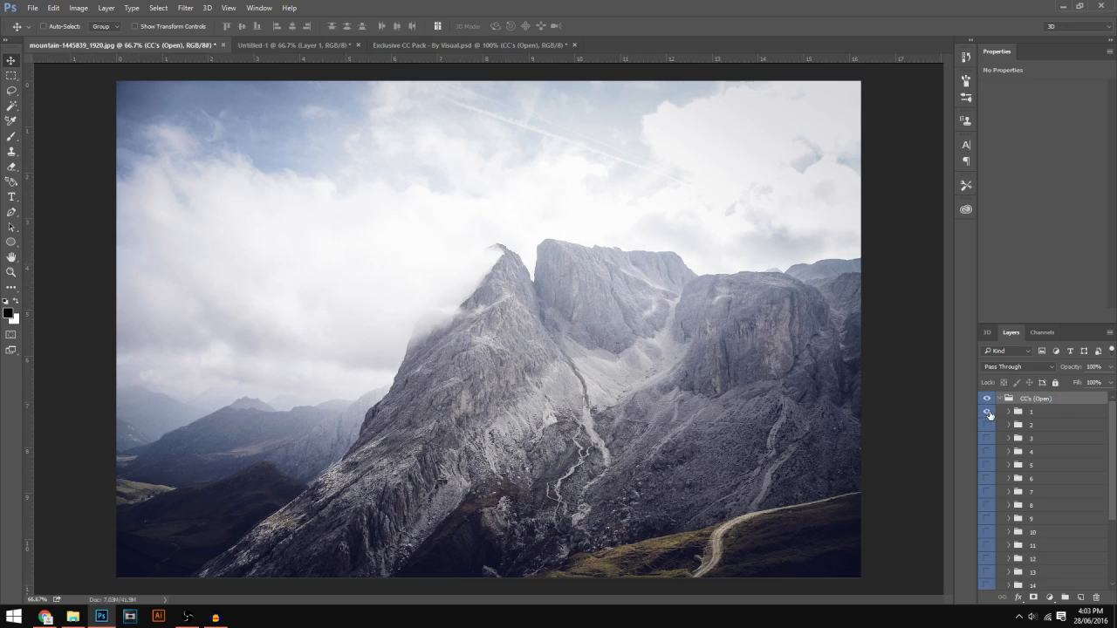
click(987, 412)
click(986, 412)
click(987, 412)
click(1034, 415)
click(1110, 367)
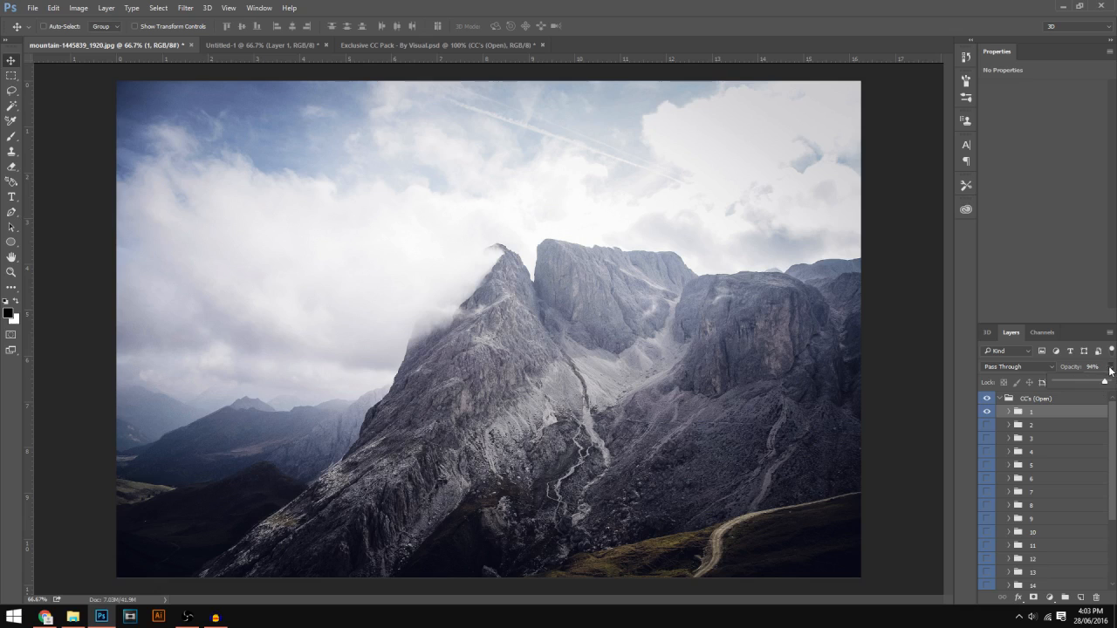
click(986, 412)
click(987, 411)
Copy the CC's (Open) group from the pack into Untitled-1 and set its group 1 to 60% opacity
click(251, 44)
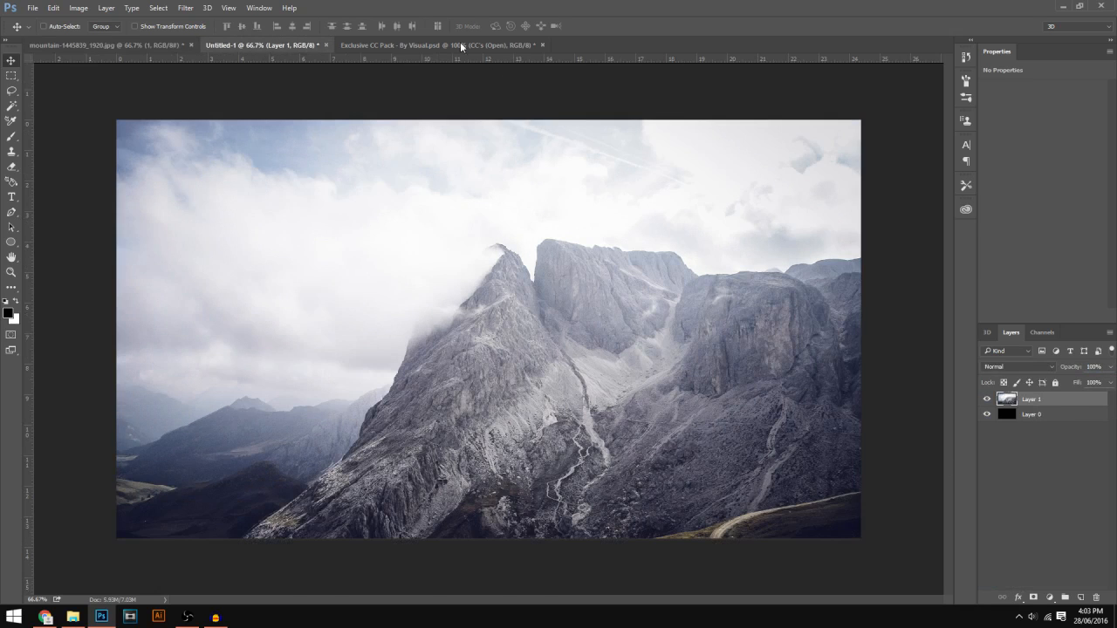
click(460, 44)
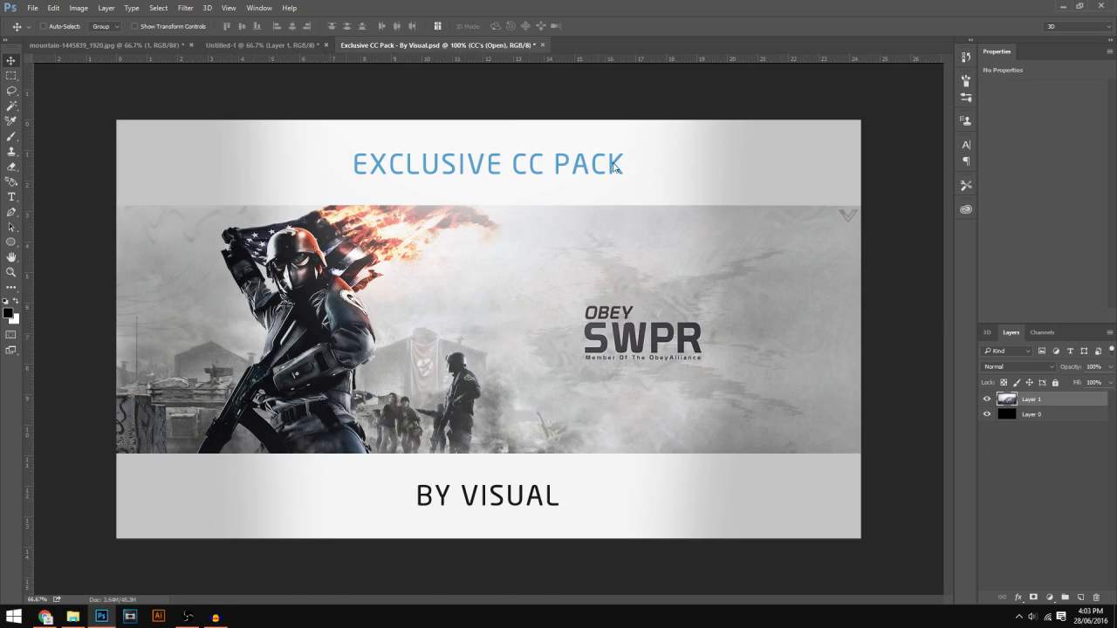
click(247, 44)
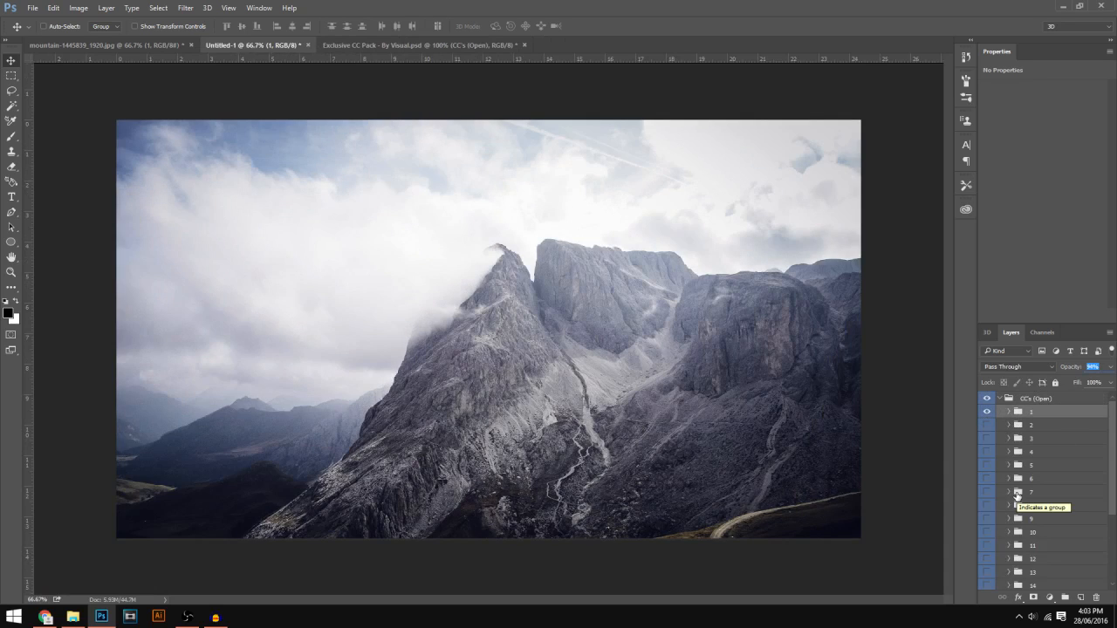
key(6)
Try out colour-correction groups 2 and 4, keep only group 2 visible and set its opacity to 15%
click(987, 424)
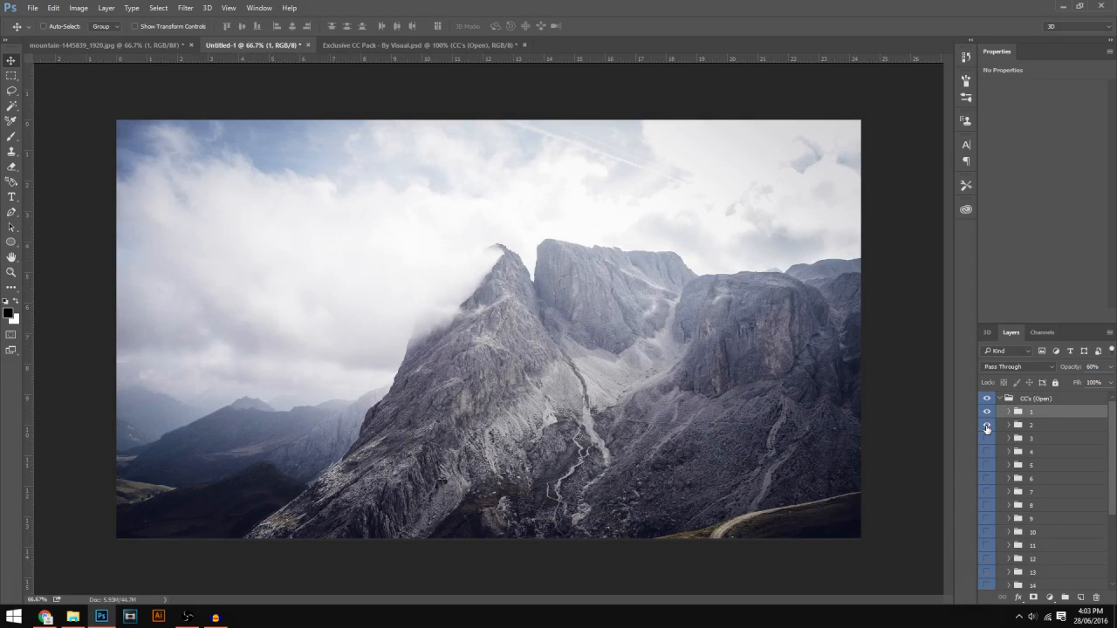
click(987, 424)
click(987, 451)
click(986, 451)
click(987, 424)
click(1036, 425)
click(1110, 367)
click(1058, 382)
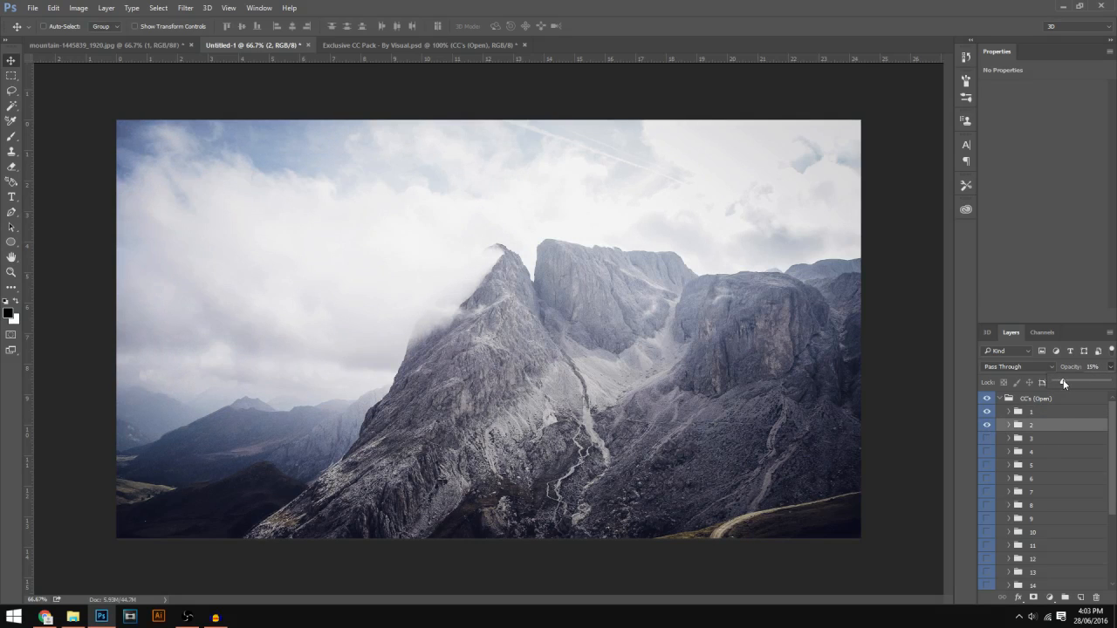
Preview colour-correction groups 3, 8 and 11 one at a time, hiding each again
click(981, 447)
click(987, 439)
click(986, 504)
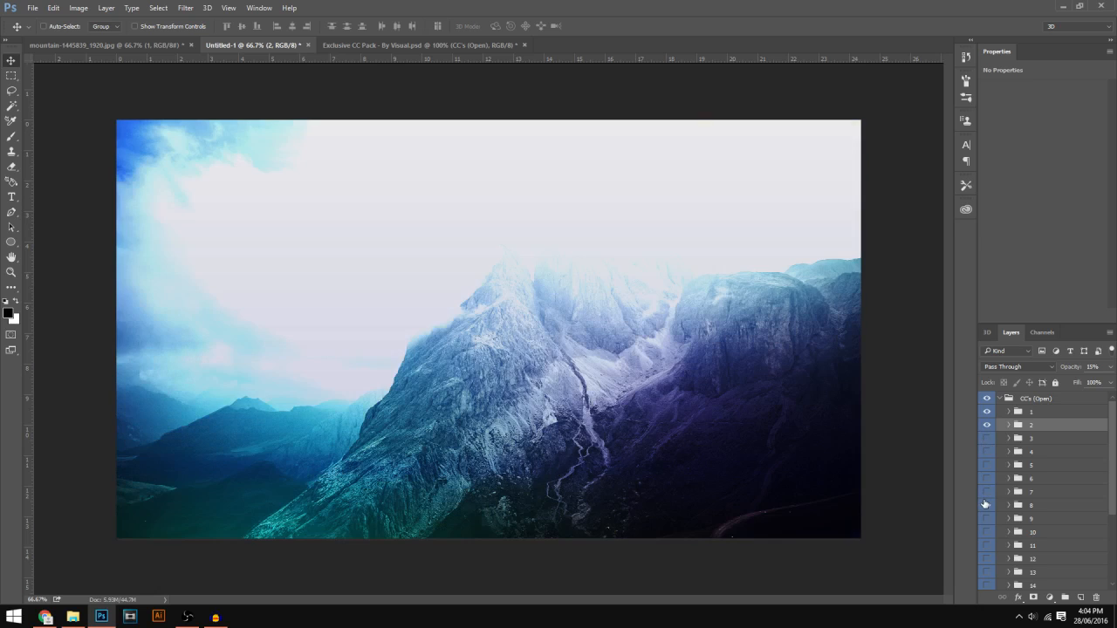
click(987, 505)
click(986, 546)
click(986, 546)
Show colour-correction group 18 and set its opacity to 10%
scroll(1016, 522, down, 2)
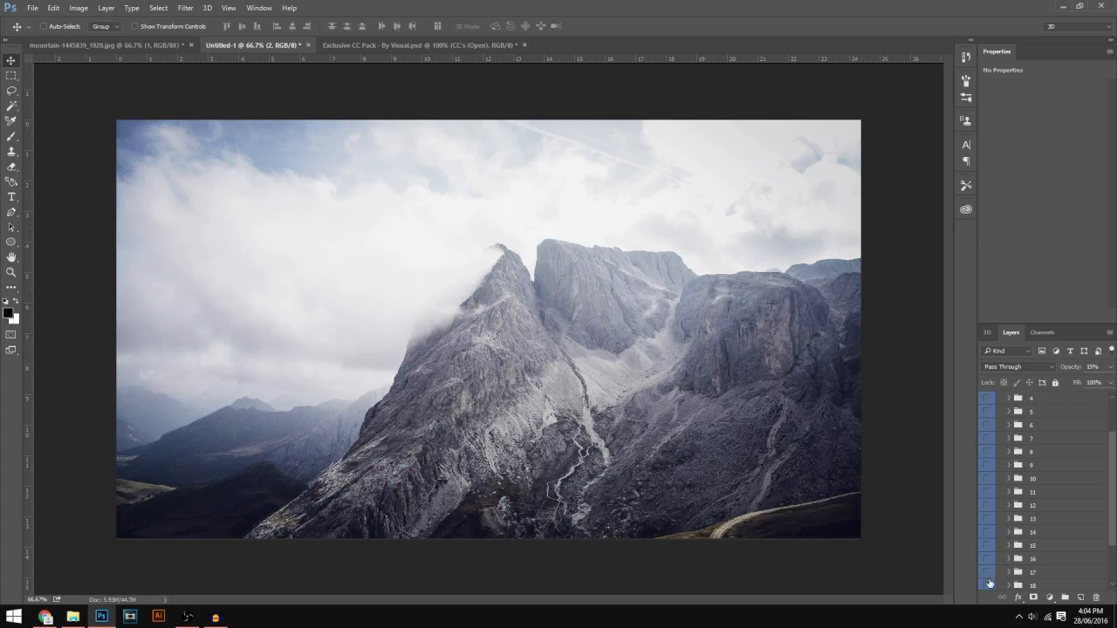
click(987, 586)
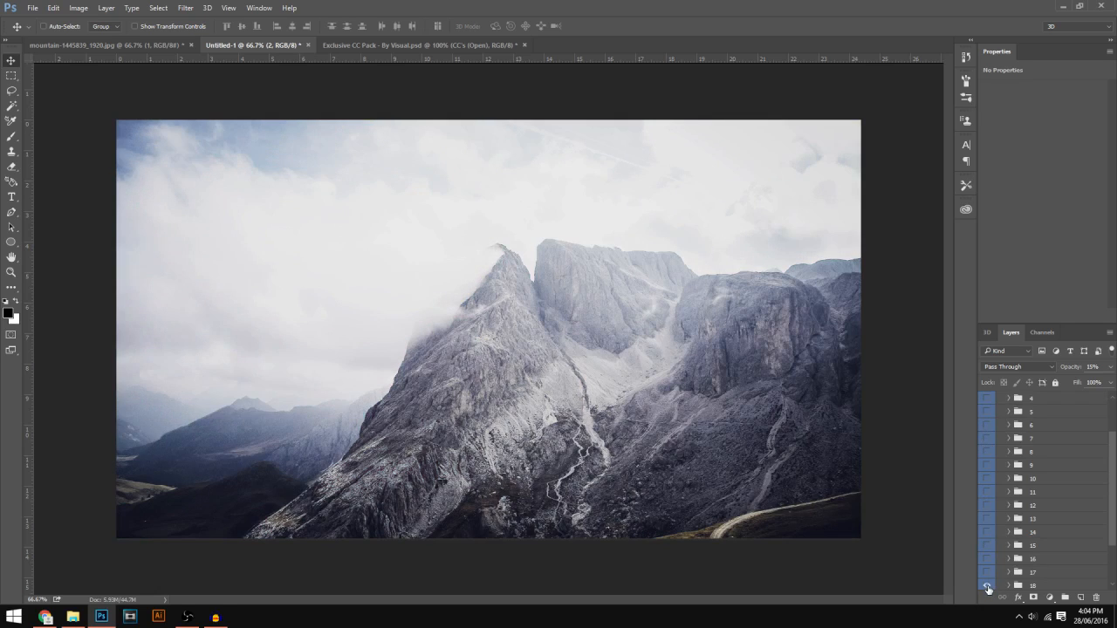
click(987, 588)
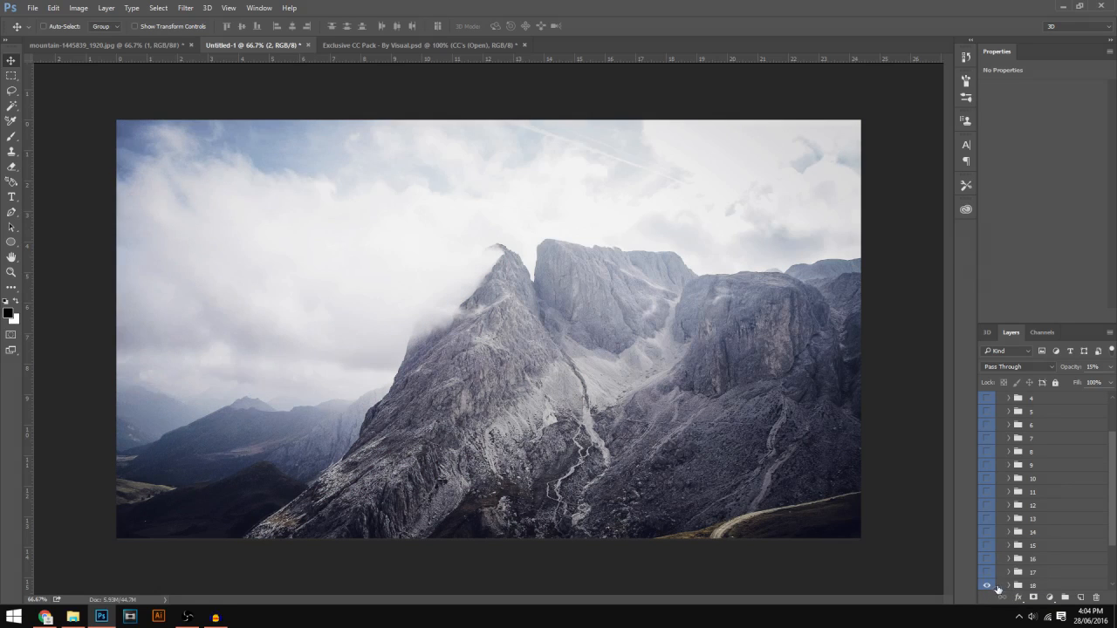
click(1047, 586)
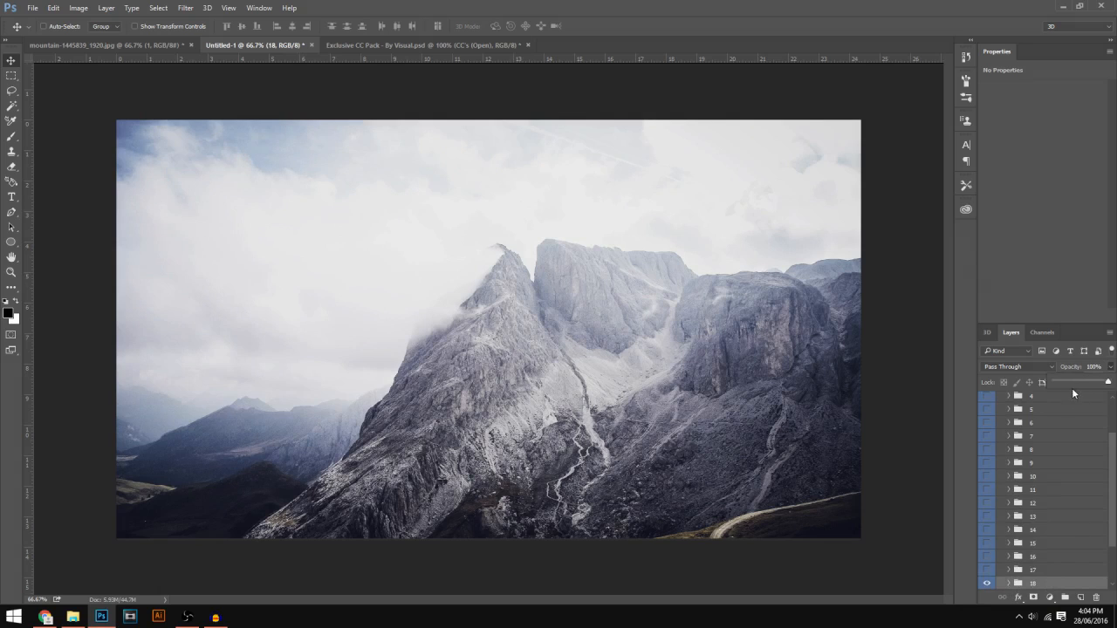
click(1062, 382)
drag(1060, 381, 1058, 381)
Show colour-correction group 17 and set its opacity to 38%
click(987, 569)
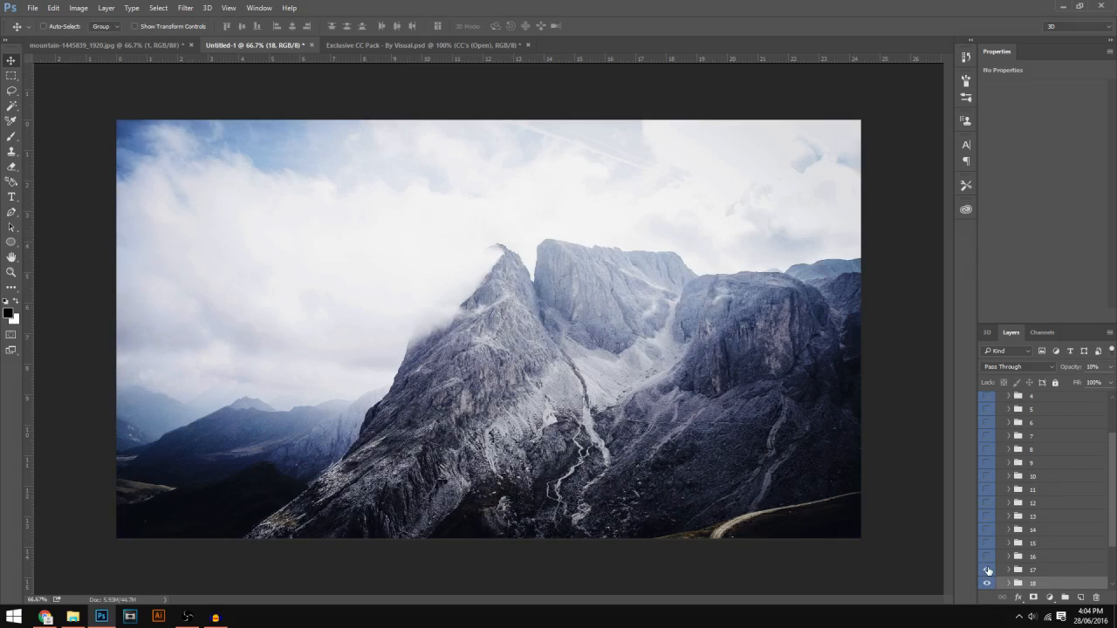
click(986, 572)
click(987, 572)
click(1047, 572)
drag(1092, 387, 1078, 380)
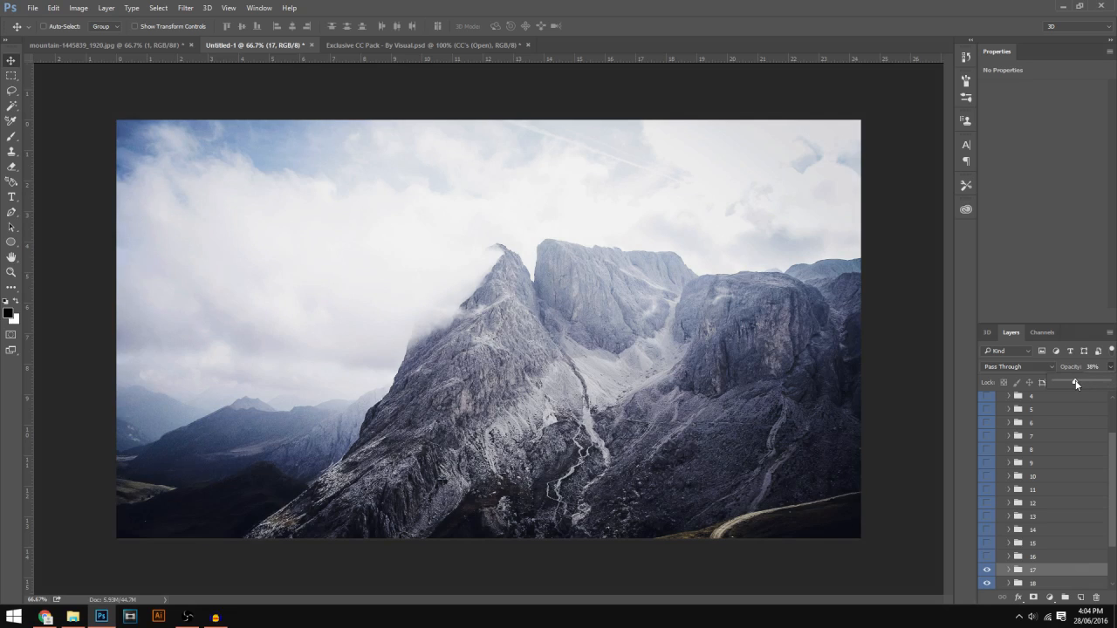
Preview colour-correction groups 19 and 20 in turn, hiding each again
scroll(1067, 507, up, 3)
click(1063, 412)
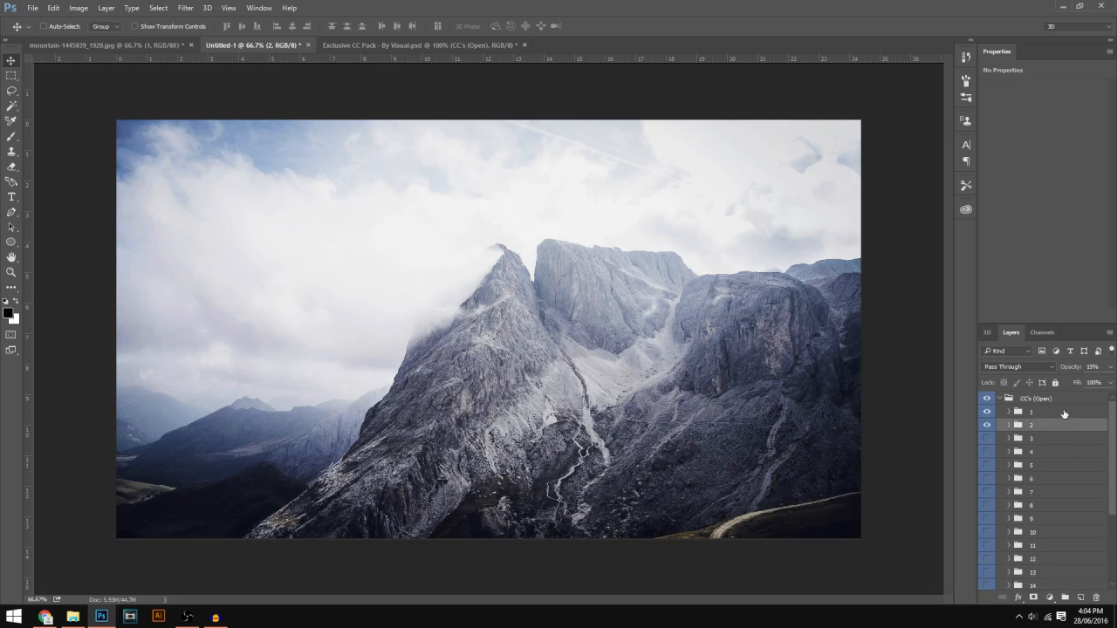
scroll(1057, 425, down, 5)
click(1058, 527)
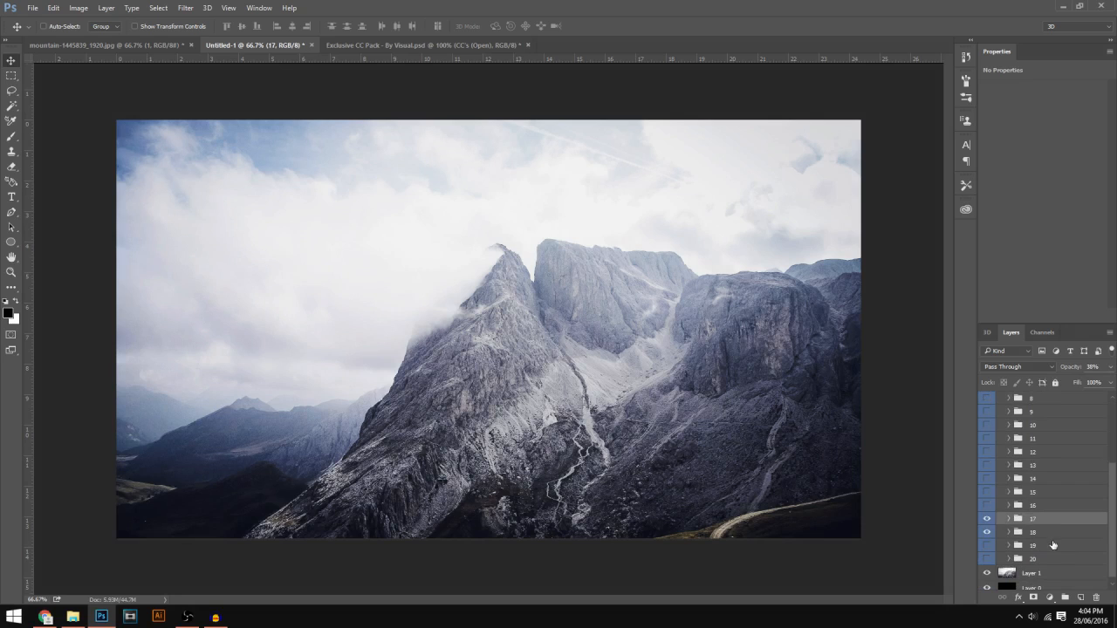
click(987, 546)
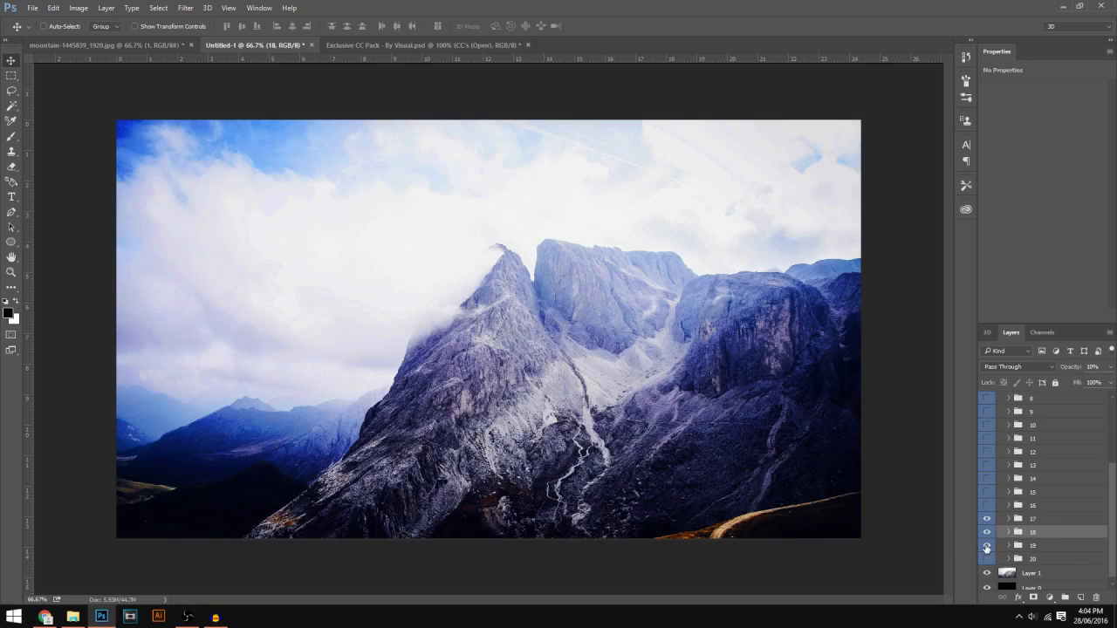
click(987, 559)
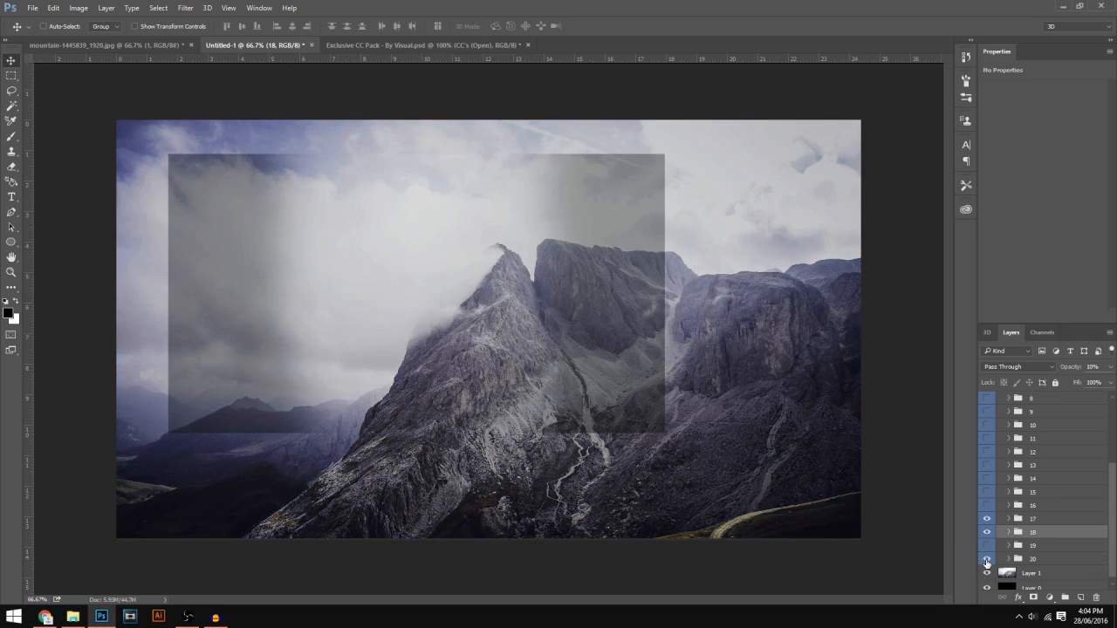
click(987, 559)
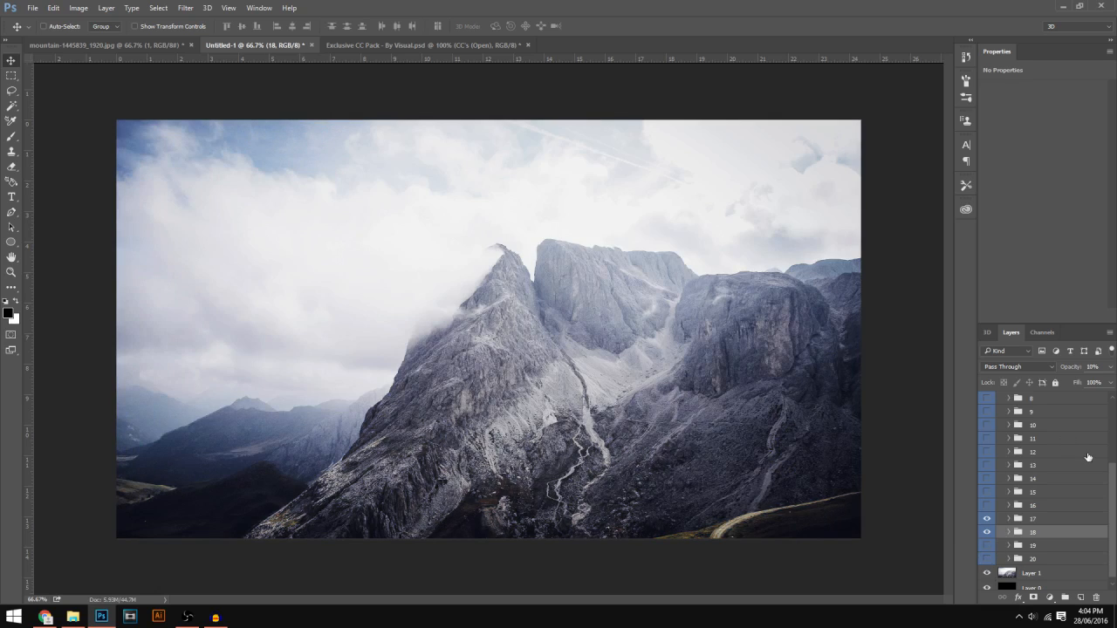
Collapse the CC's (Open) group and add a new empty layer above it
scroll(994, 479, up, 3)
click(999, 399)
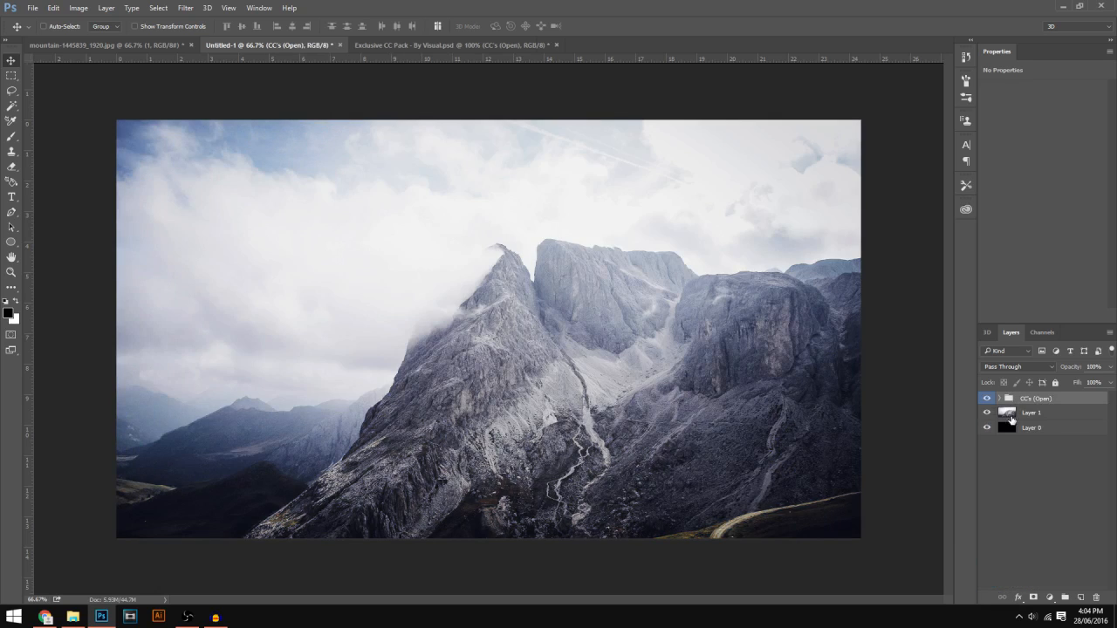
click(1080, 597)
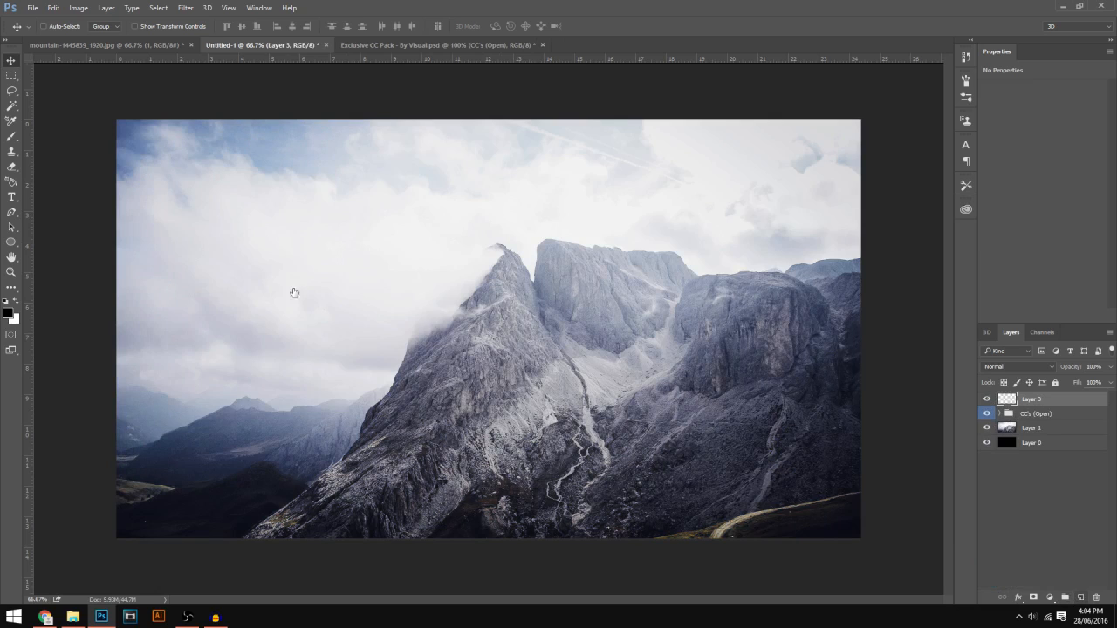
Choose the Brush tool and set the soft round brush to a size of 511 px
key(ctrl+minus)
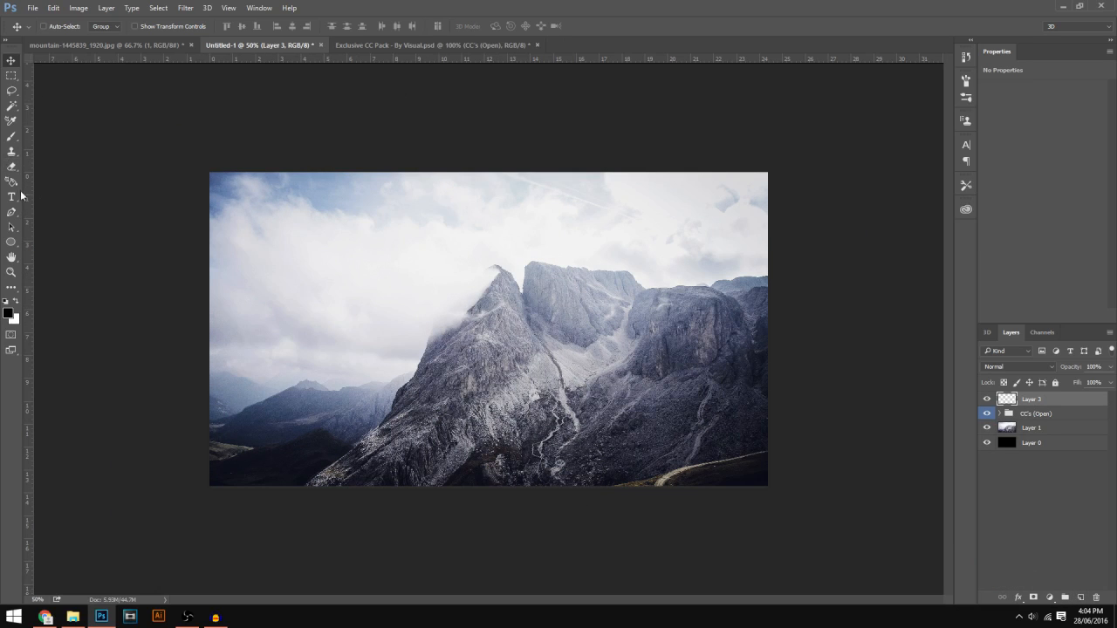
click(11, 136)
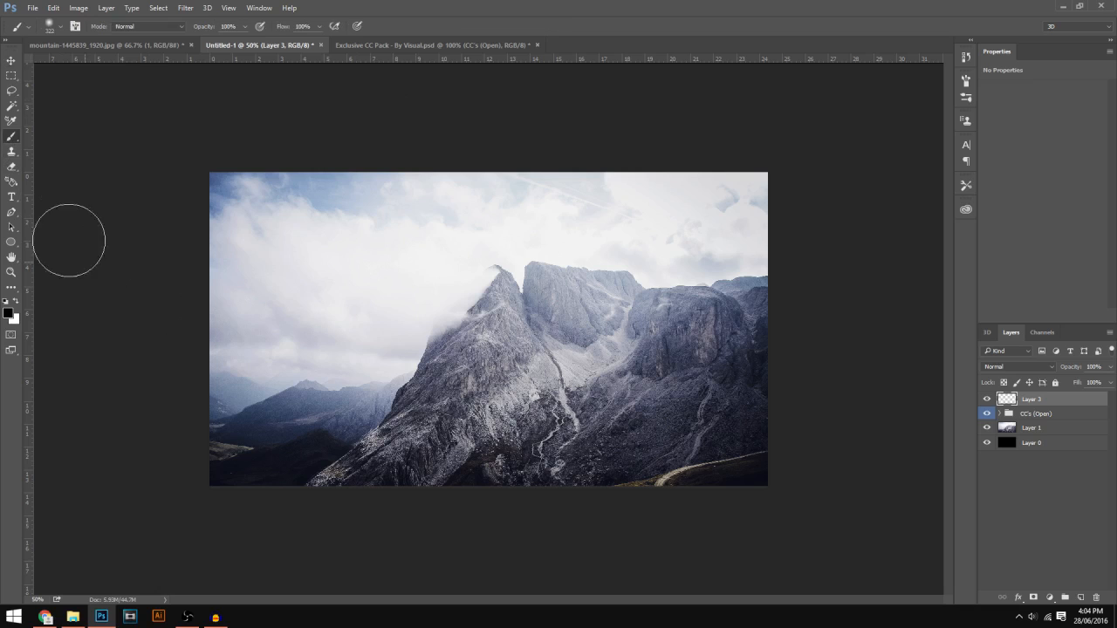
click(59, 32)
drag(128, 62, 136, 63)
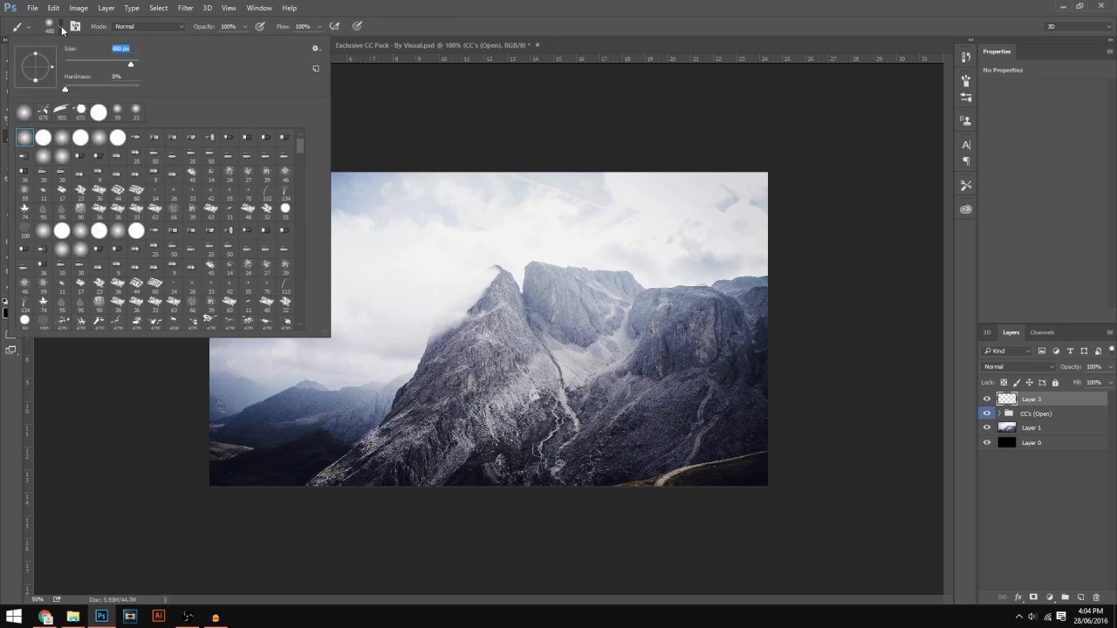
key(Return)
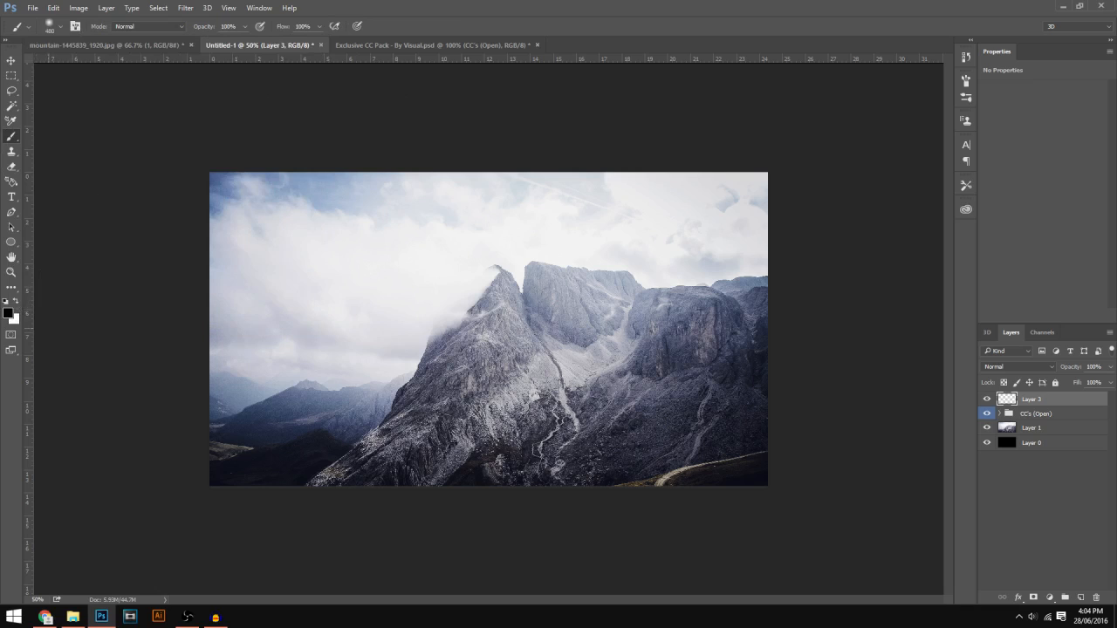
click(55, 27)
drag(131, 60, 134, 60)
key(Return)
Paint broad black bands down both sides of the image on the new layer, leaving the central peak clear
mouse_move(343, 544)
mouse_down()
mouse_move(285, 117)
mouse_move(234, 340)
mouse_up()
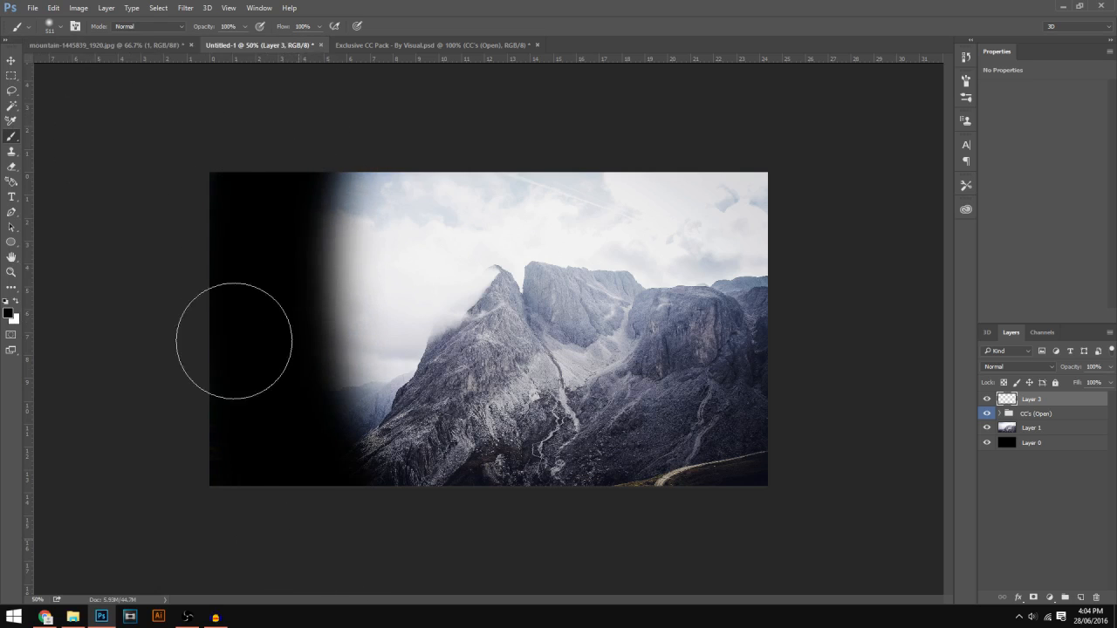
mouse_move(705, 162)
mouse_down()
mouse_move(706, 93)
mouse_move(674, 235)
mouse_move(669, 538)
mouse_up()
mouse_move(341, 117)
mouse_down()
mouse_move(369, 543)
mouse_move(355, 87)
mouse_up()
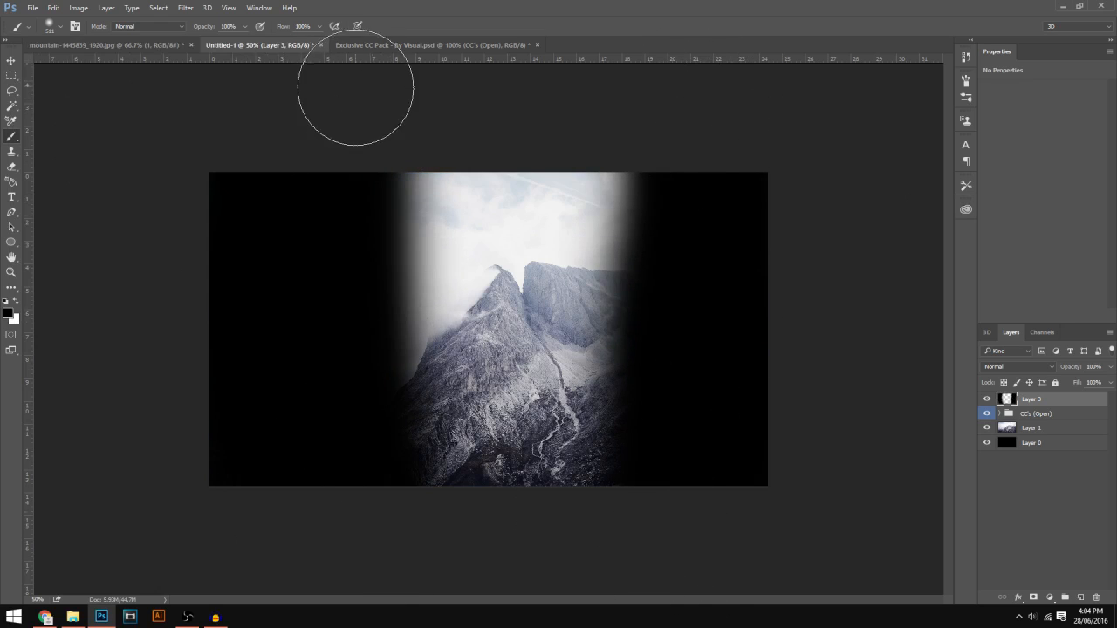
Lower the painted layer's opacity to 18% and add another empty layer above it
click(1109, 366)
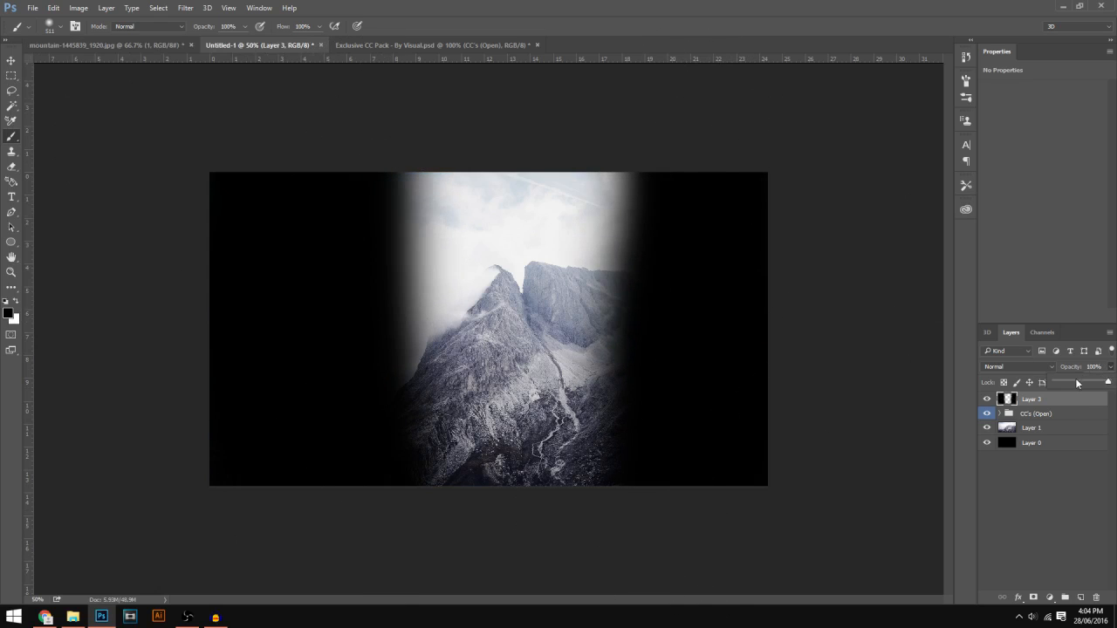
drag(1110, 382, 1067, 384)
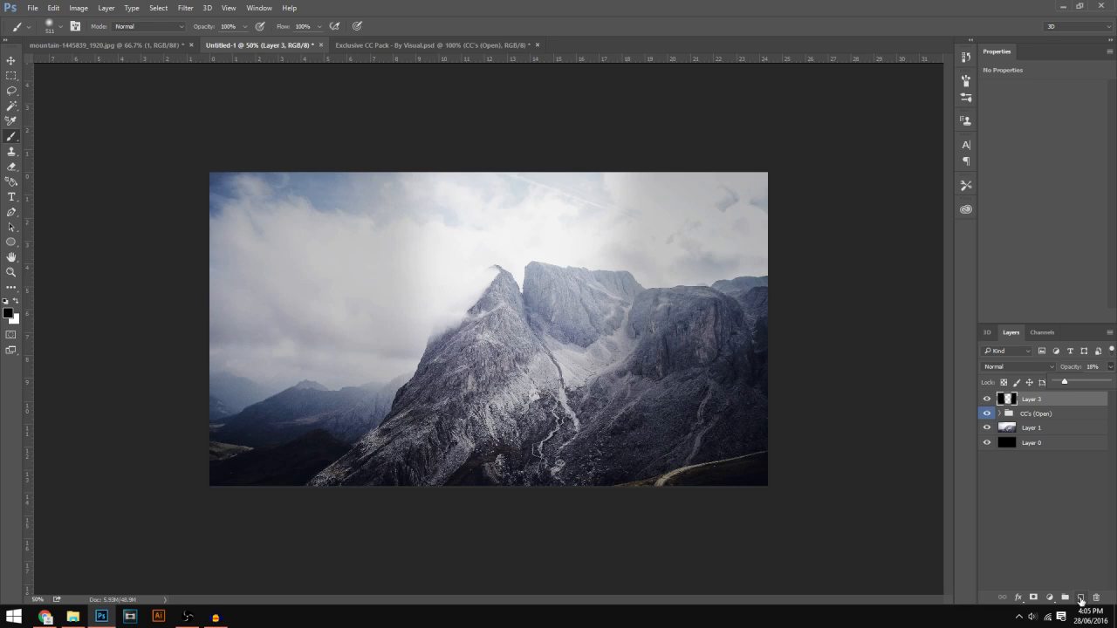
click(1054, 399)
click(1080, 597)
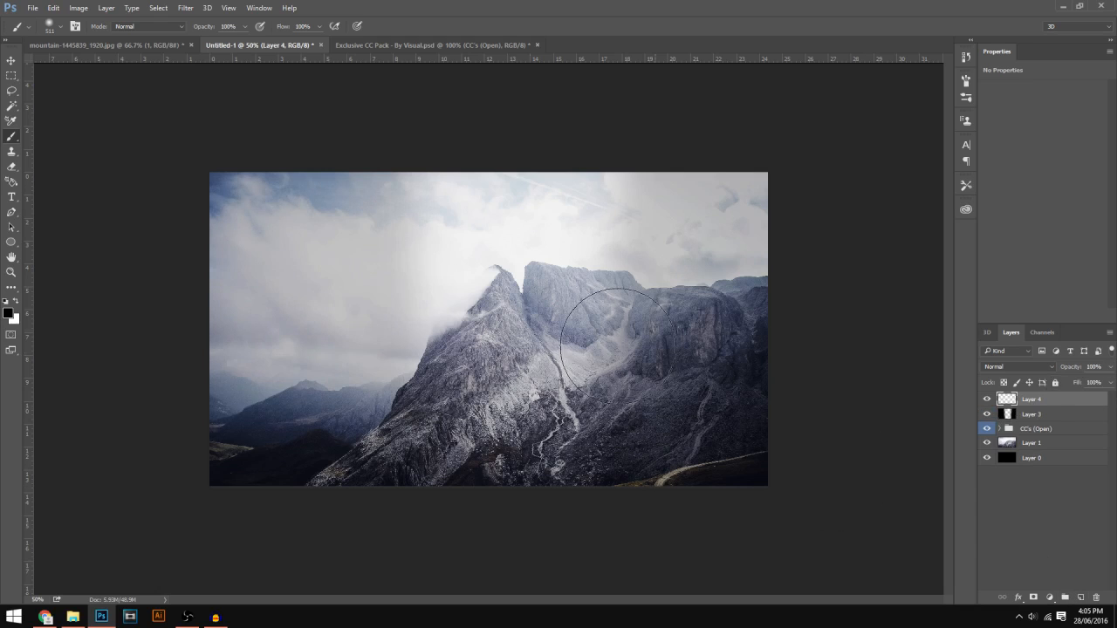
Paint soft black bands along both outer edges of the image on the empty layer and lower its opacity to about 11%
mouse_move(219, 279)
mouse_down()
mouse_move(300, 538)
mouse_move(228, 301)
mouse_move(239, 119)
mouse_up()
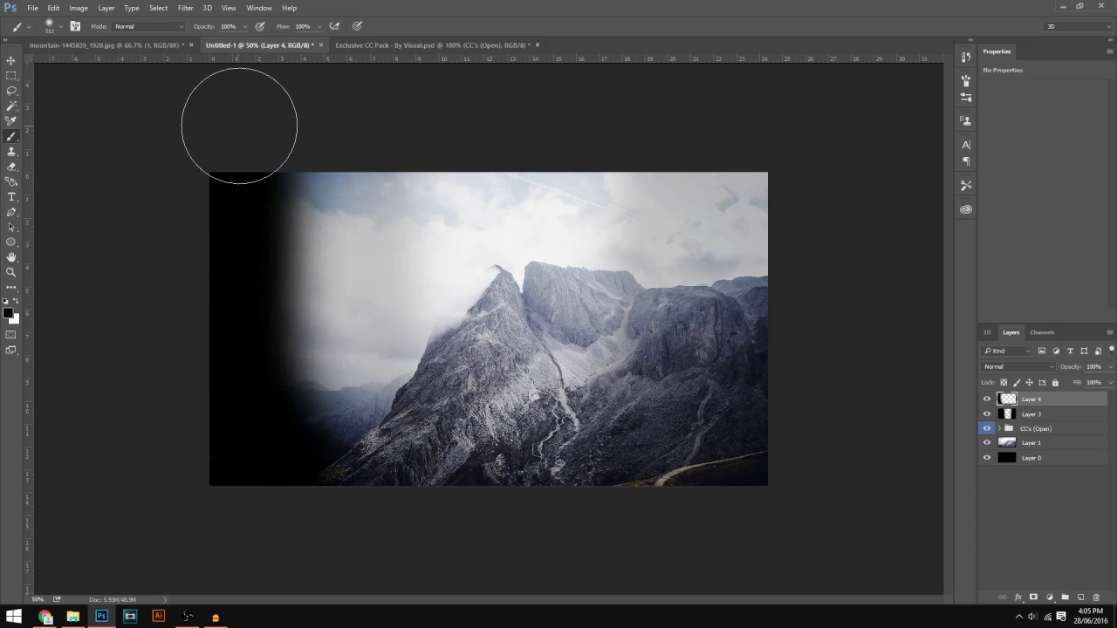
mouse_move(730, 153)
mouse_down()
mouse_move(707, 537)
mouse_move(737, 245)
mouse_move(728, 95)
mouse_up()
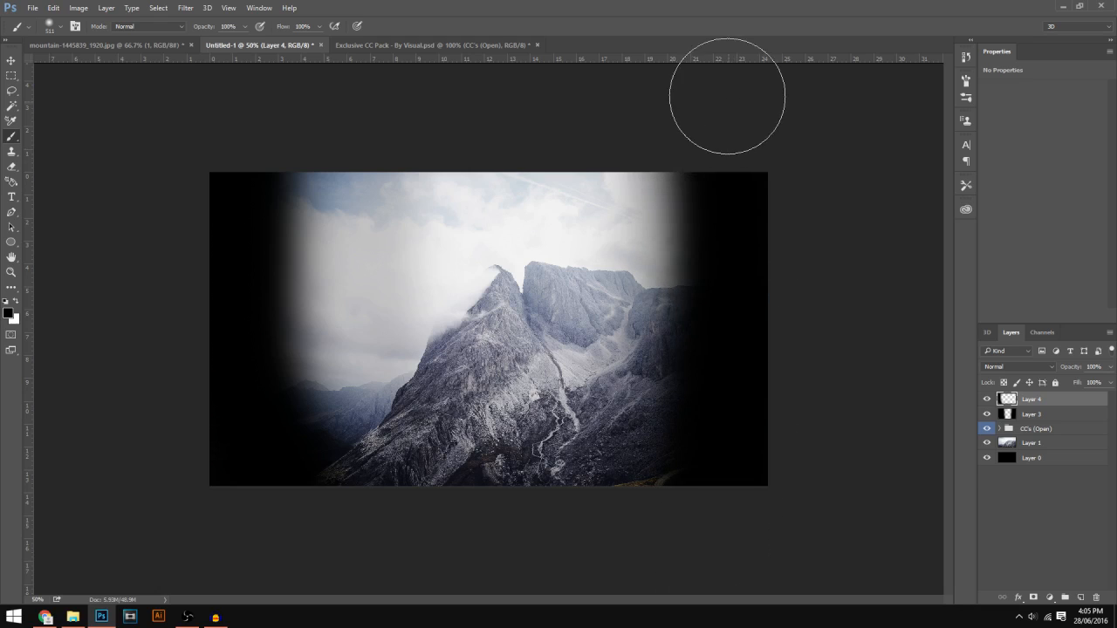
click(1109, 367)
click(1061, 381)
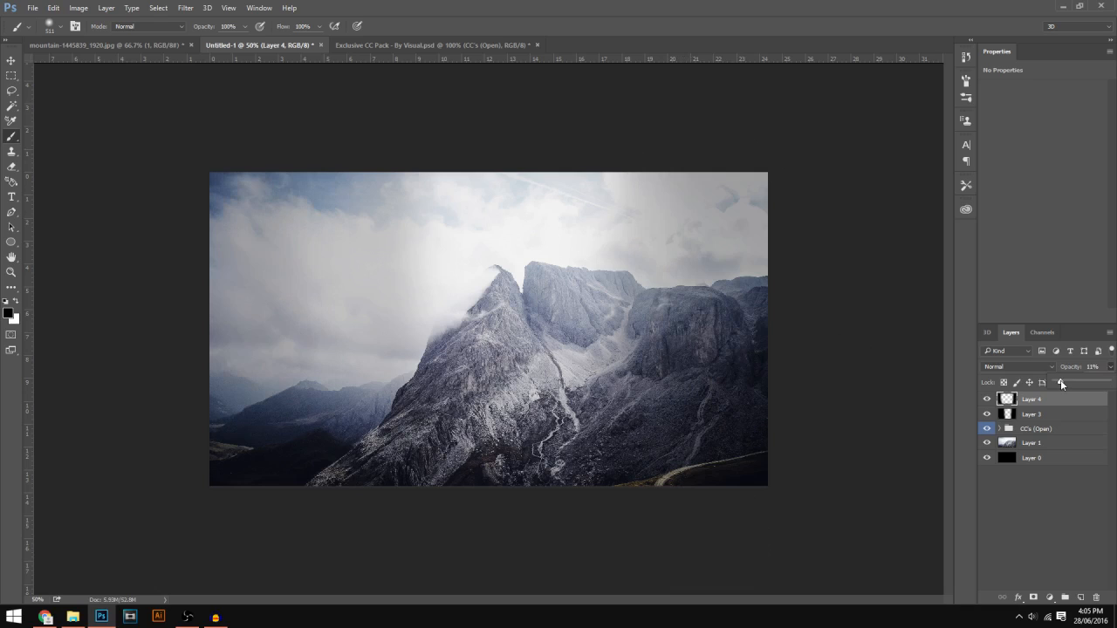
drag(1060, 383, 1059, 382)
Add another empty layer on top and make white the foreground colour for the brush
click(1081, 598)
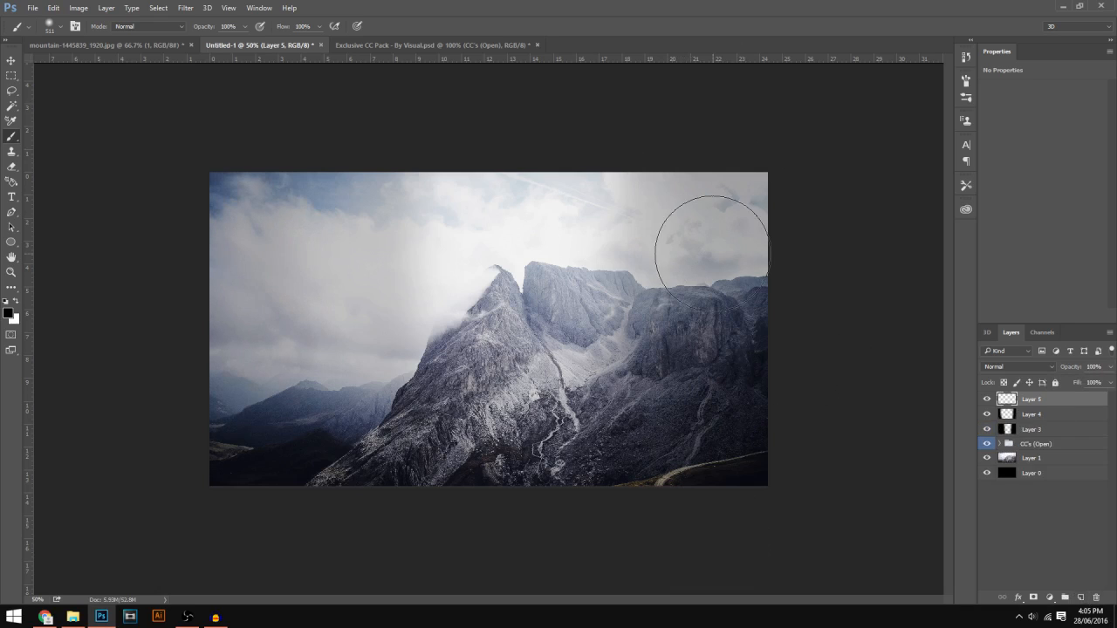
click(15, 302)
click(8, 312)
click(975, 289)
key(b)
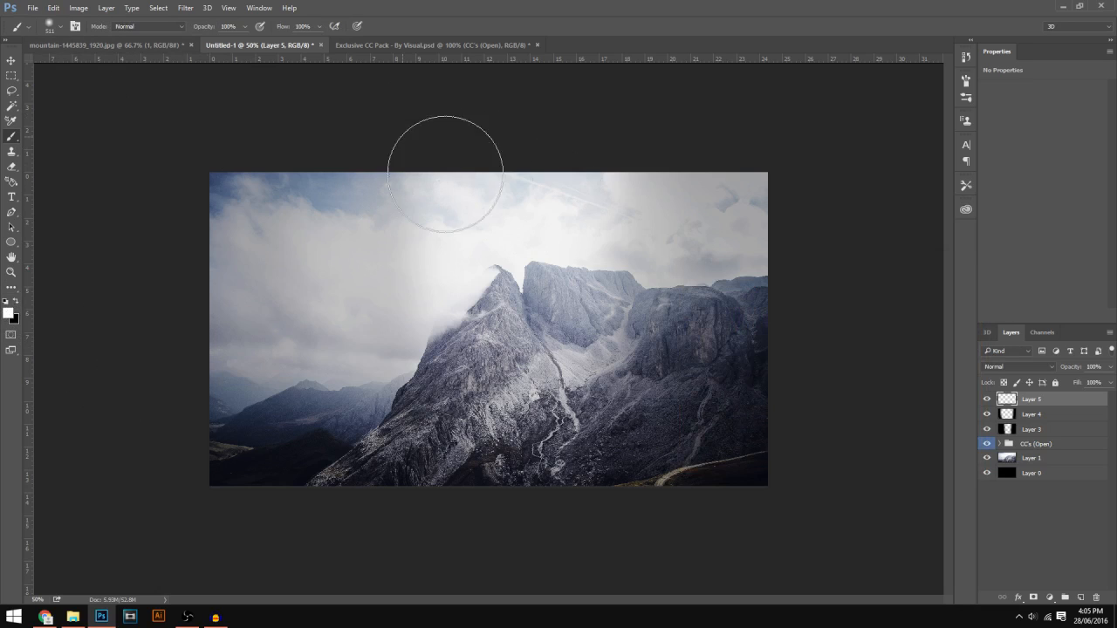
Paint a soft white glow across the upper middle of the sky above the peaks and lower the layer's opacity to 20%
drag(444, 175, 619, 117)
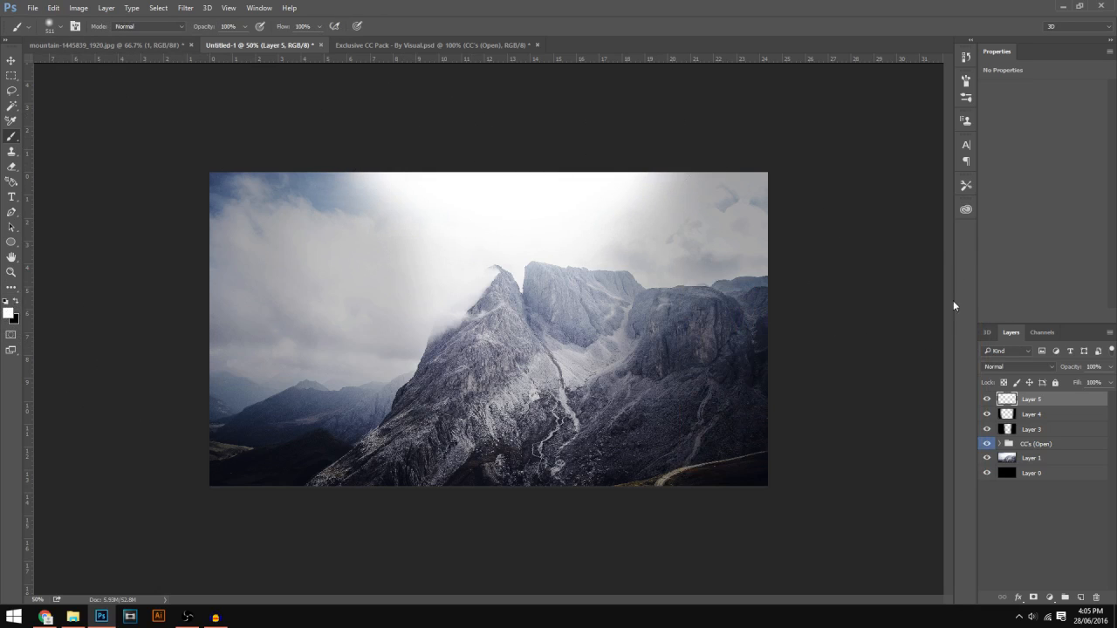
click(1112, 367)
drag(1075, 382, 1068, 384)
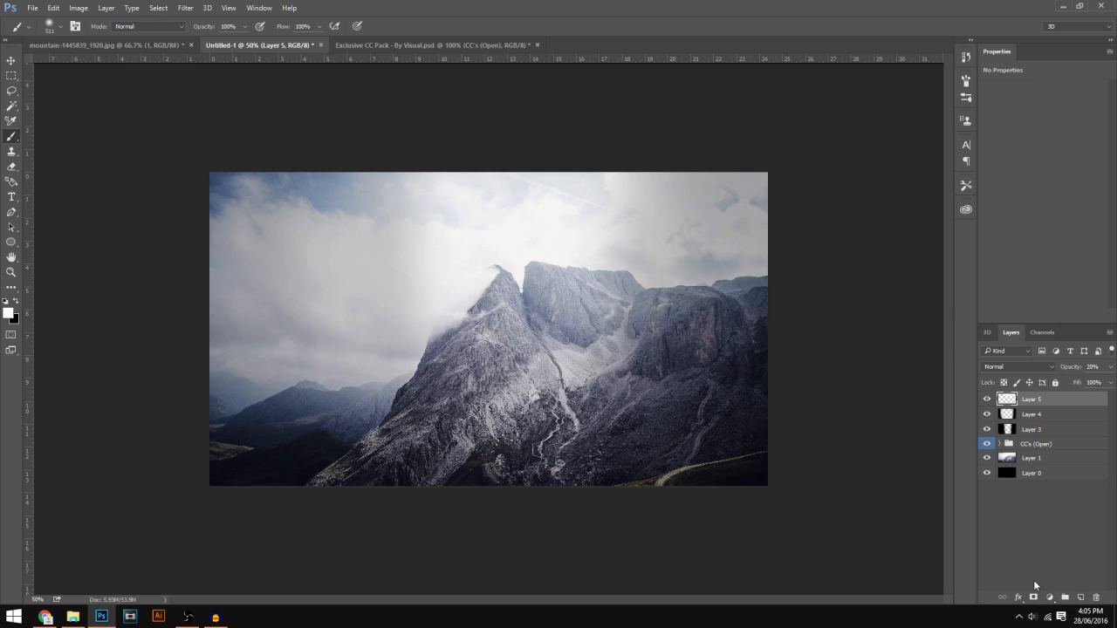
Add a black Solid Color fill layer above all the other layers
key(ctrl+equal)
click(1050, 597)
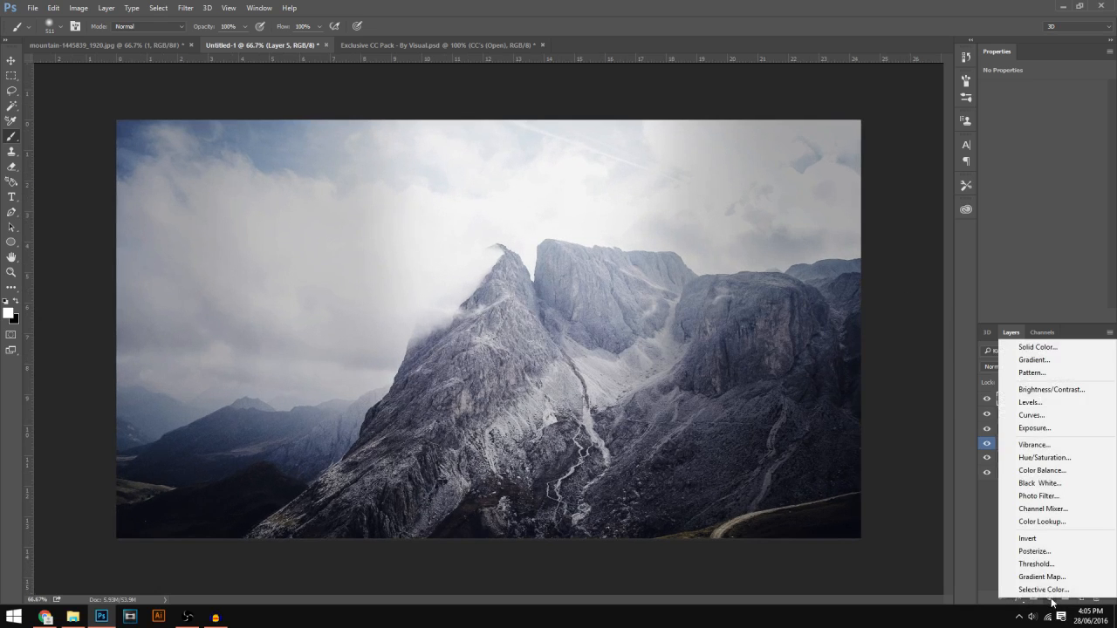
click(1052, 600)
click(1052, 600)
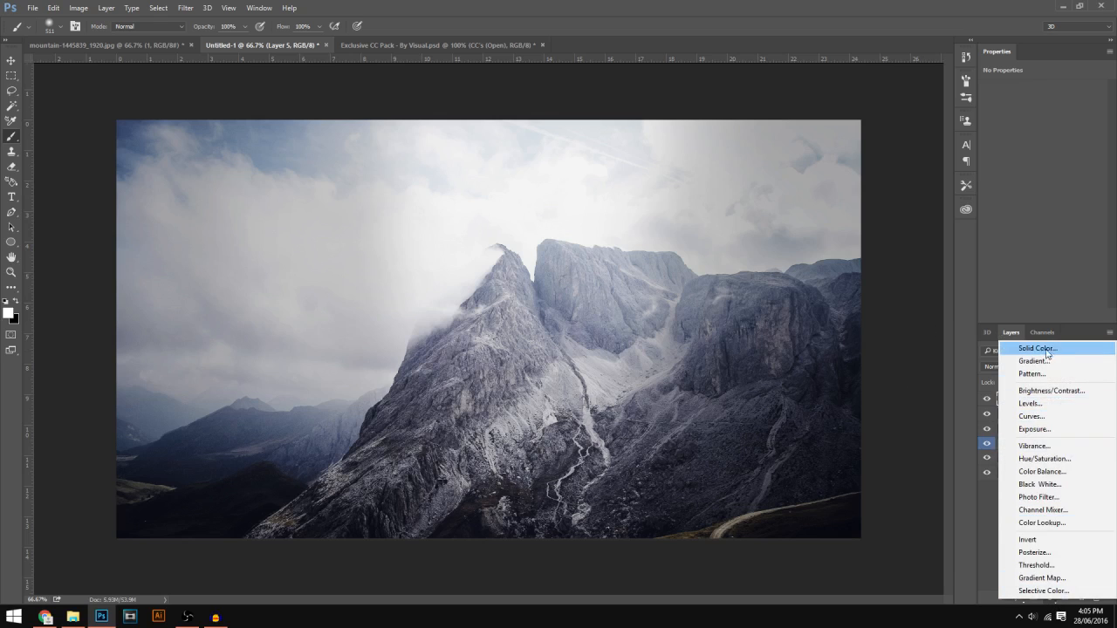
click(1052, 600)
click(1052, 600)
click(1047, 348)
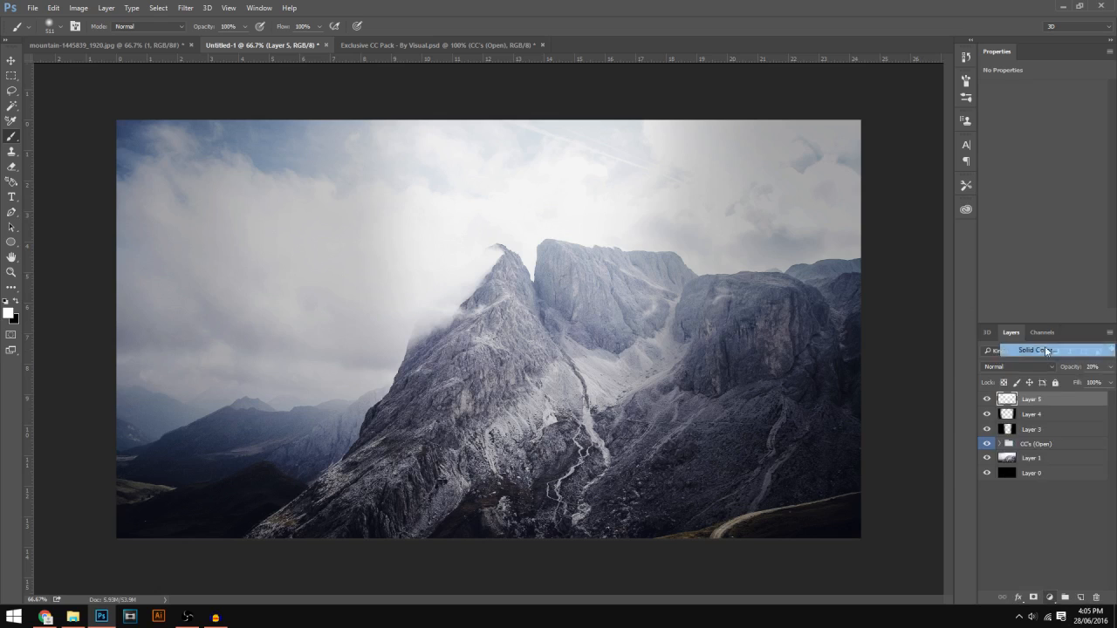
click(730, 438)
click(946, 286)
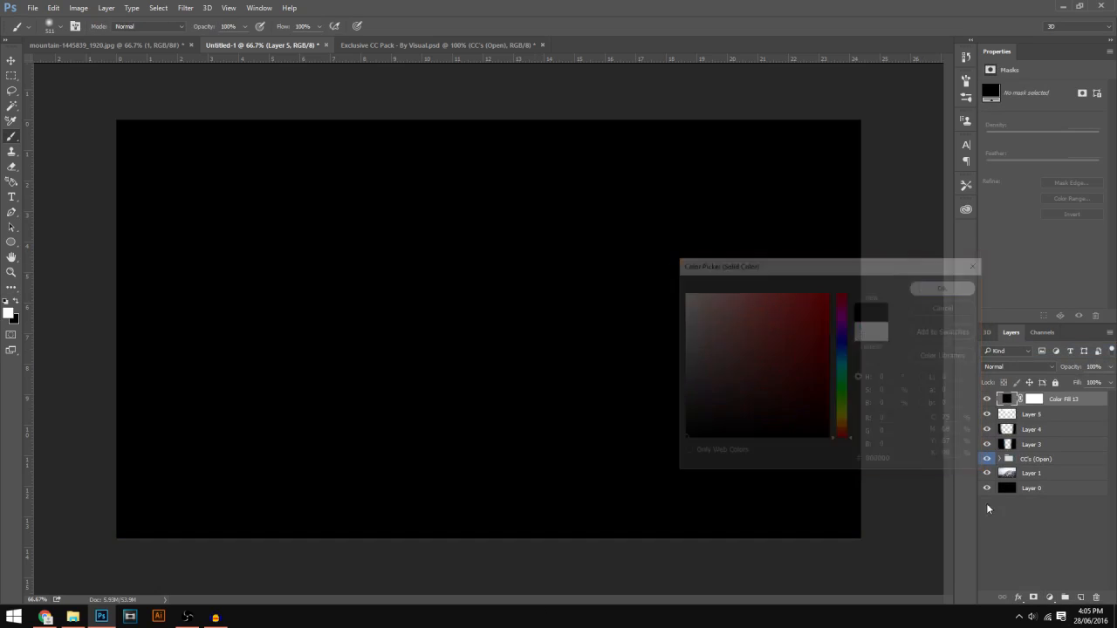
Set the black fill layer to Overlay blending at 15% opacity and compare the image with and without it
click(1009, 366)
click(1009, 366)
click(1010, 367)
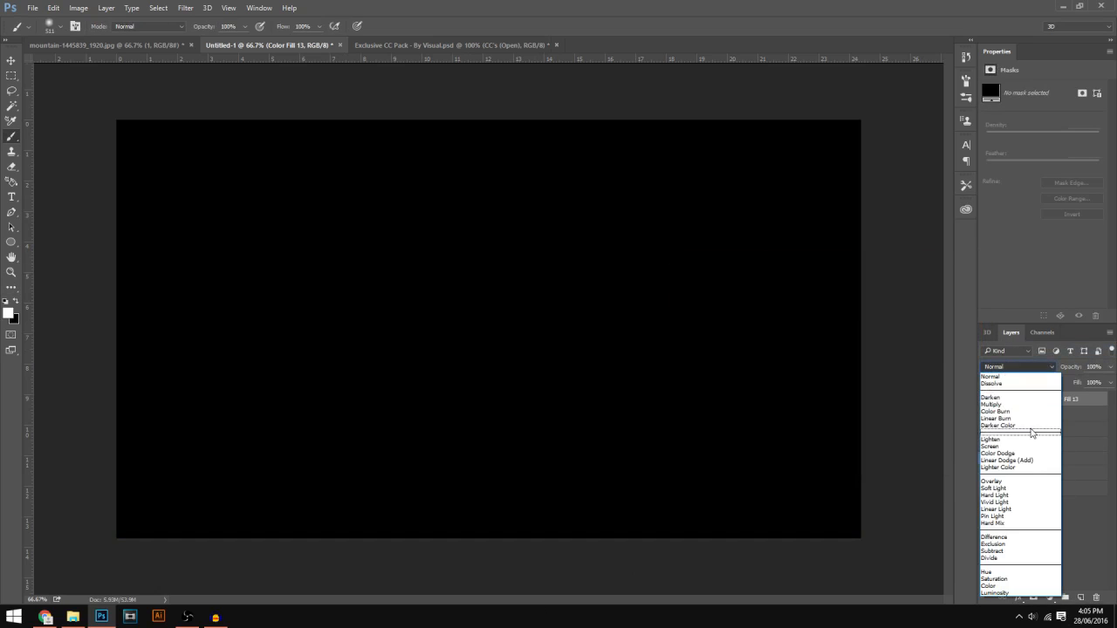
click(991, 481)
click(1110, 367)
drag(1082, 385, 1074, 385)
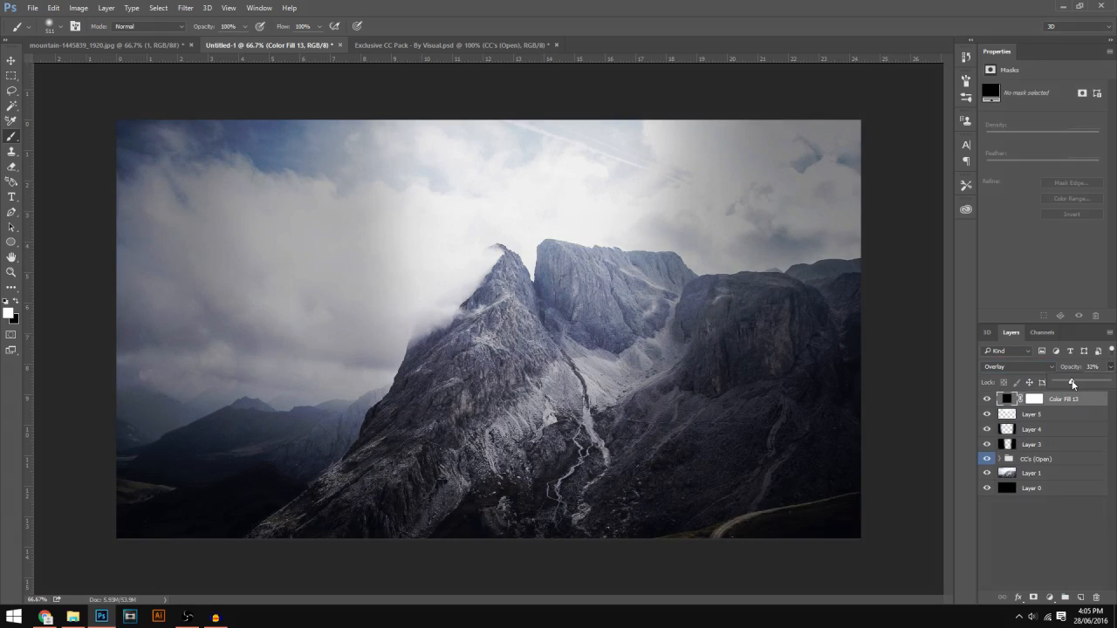
drag(1065, 384, 1062, 384)
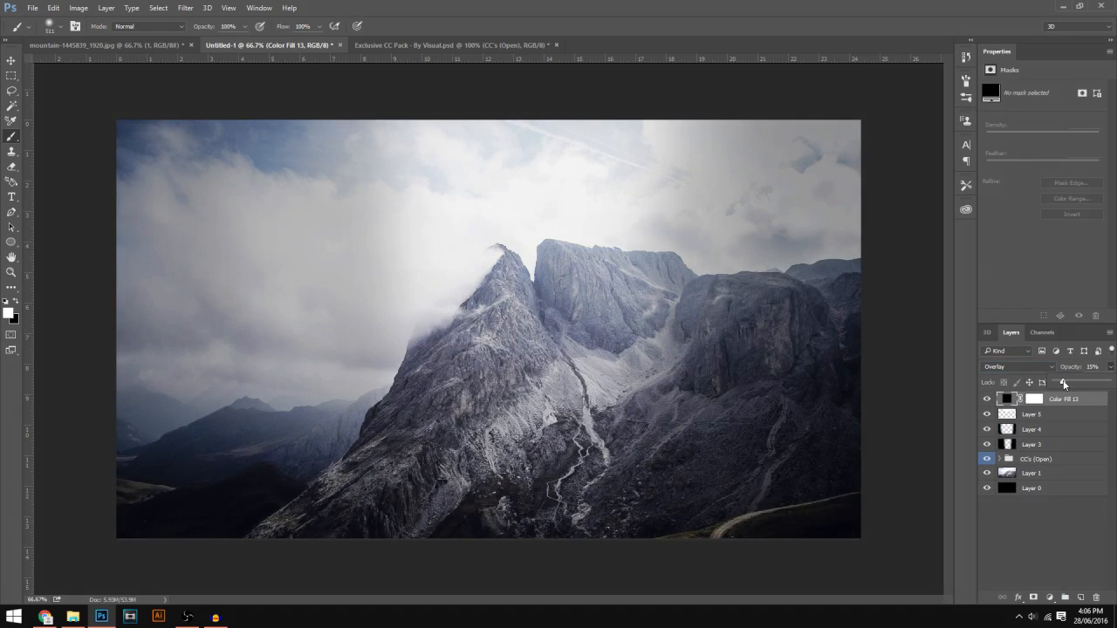
click(987, 398)
click(987, 398)
click(986, 399)
click(987, 398)
Add a Vibrance adjustment layer on top with the vibrance set to 20
click(1055, 599)
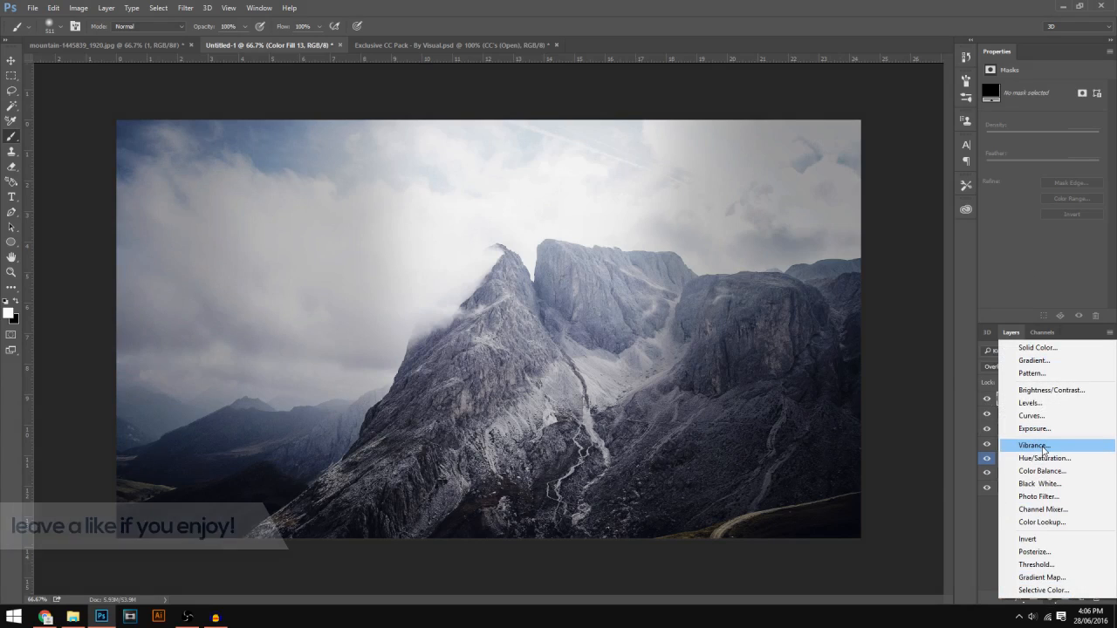
click(1047, 447)
mouse_move(1042, 98)
mouse_down()
mouse_move(1109, 99)
mouse_move(1042, 94)
mouse_move(1102, 94)
mouse_move(1058, 97)
mouse_up()
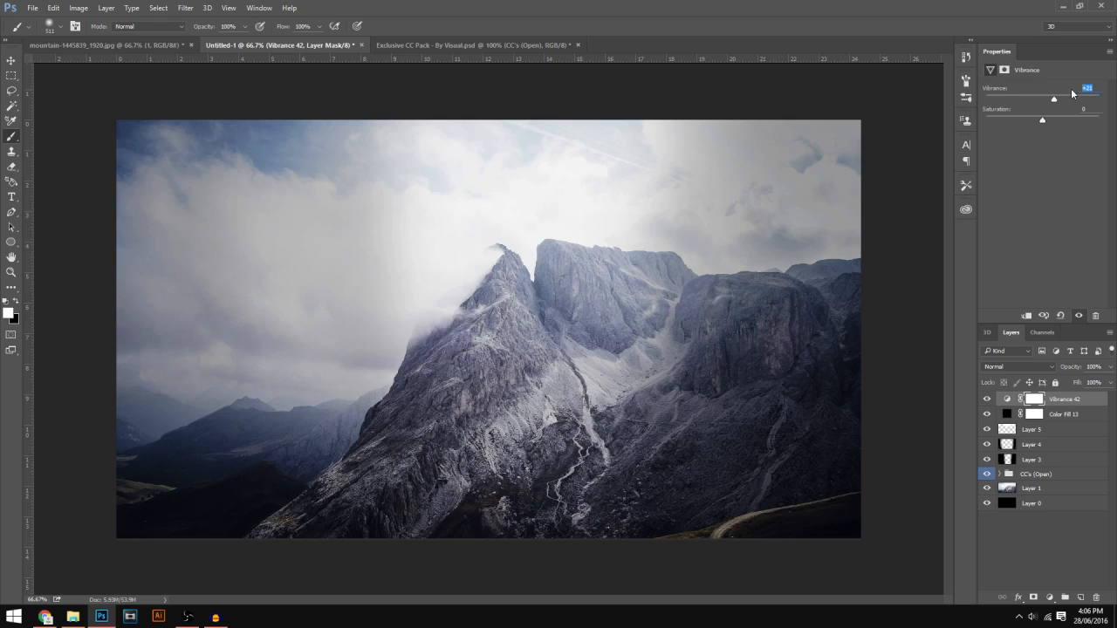
text(20)
Add a Brightness/Contrast adjustment layer with brightness 20 and contrast -5
click(1049, 597)
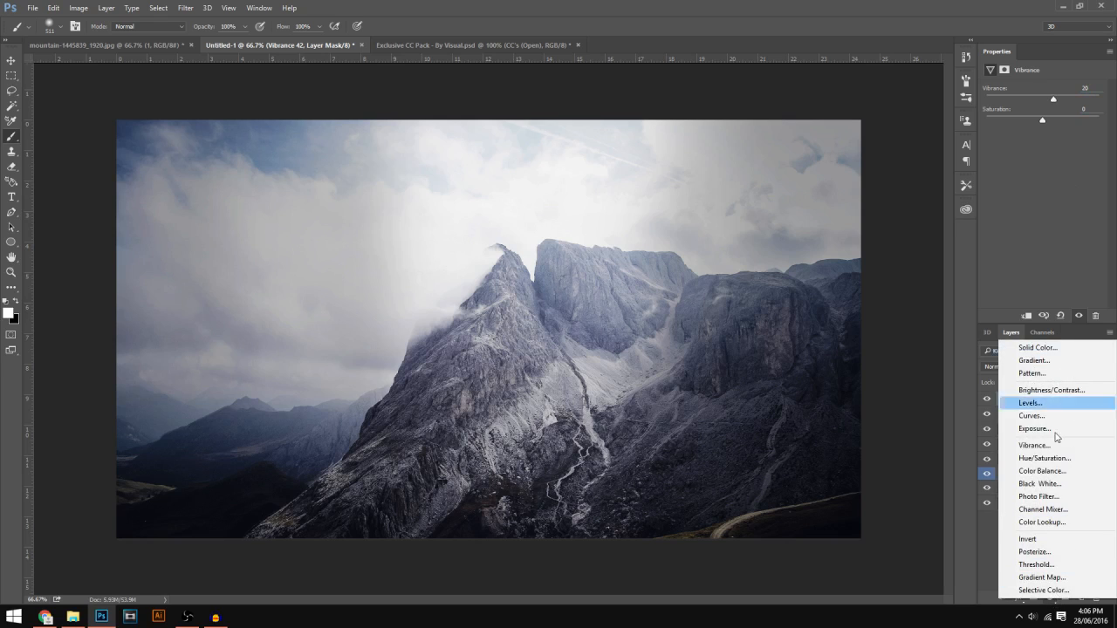
click(1051, 390)
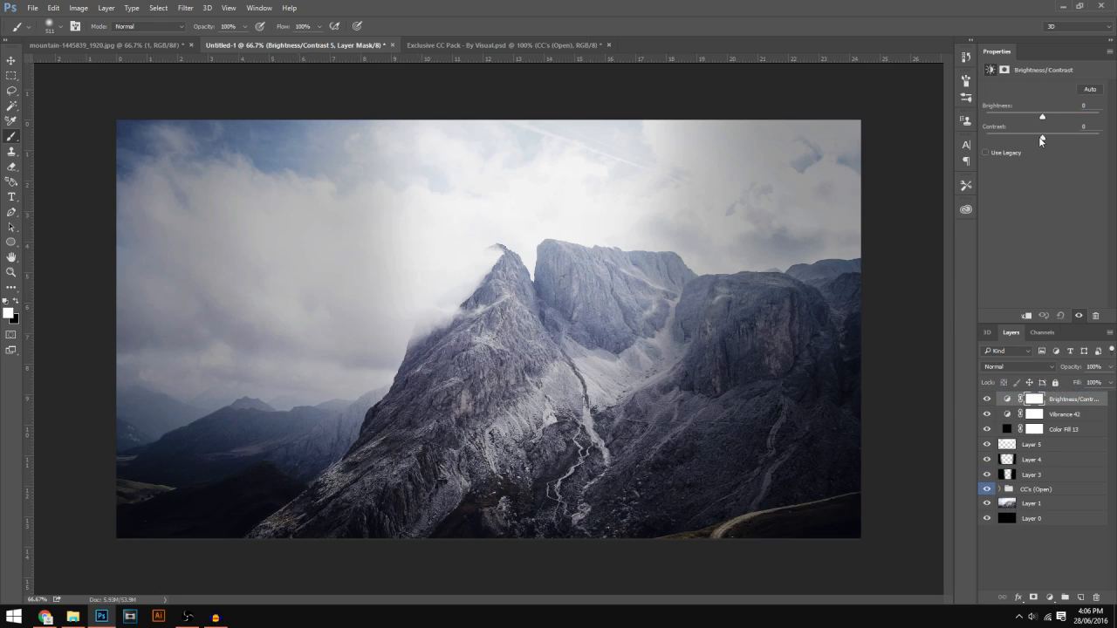
mouse_move(1040, 137)
mouse_down()
mouse_move(1013, 136)
mouse_move(1058, 137)
mouse_up()
mouse_move(1045, 114)
mouse_down()
mouse_move(1019, 118)
mouse_move(1059, 114)
mouse_move(1040, 117)
mouse_move(1049, 119)
mouse_up()
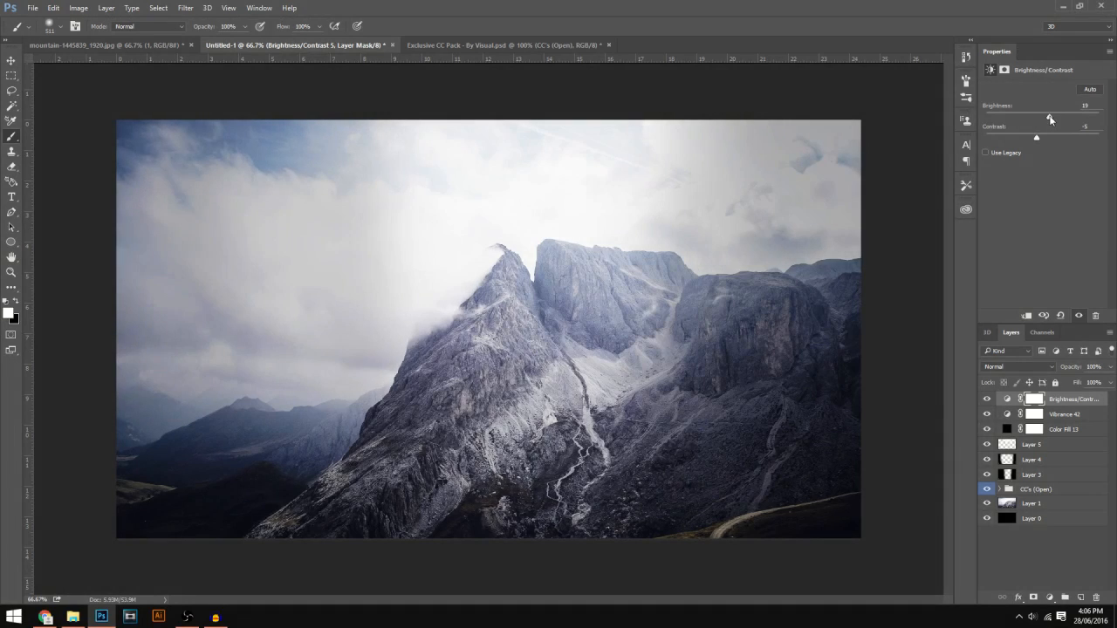
click(1086, 105)
Review the settings of the Vibrance, black fill and Brightness/Contrast layers
click(1075, 413)
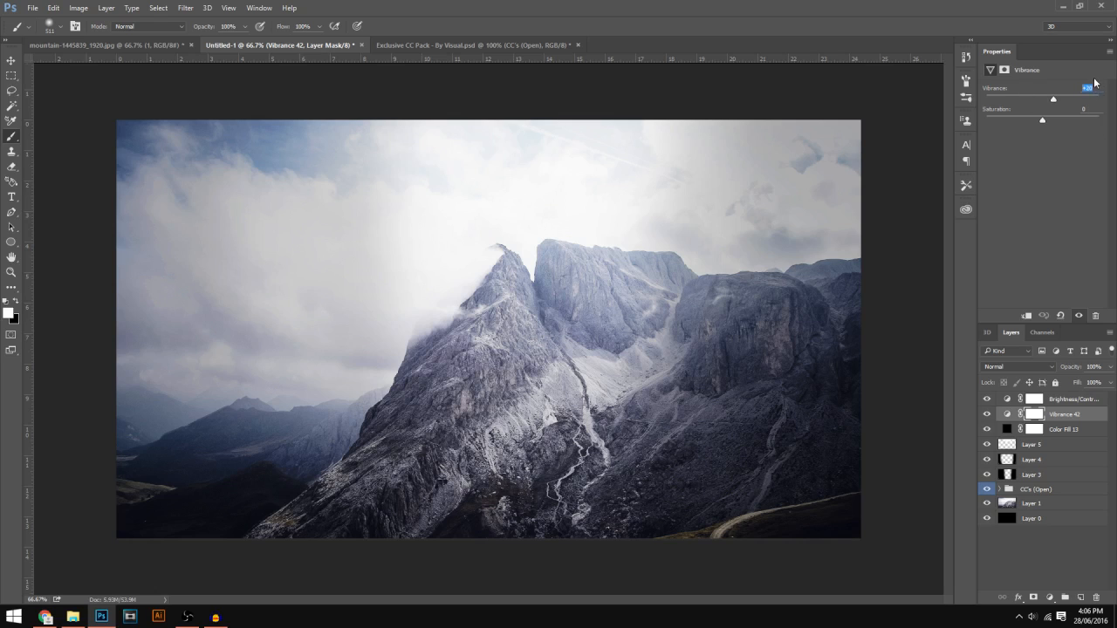
click(1054, 431)
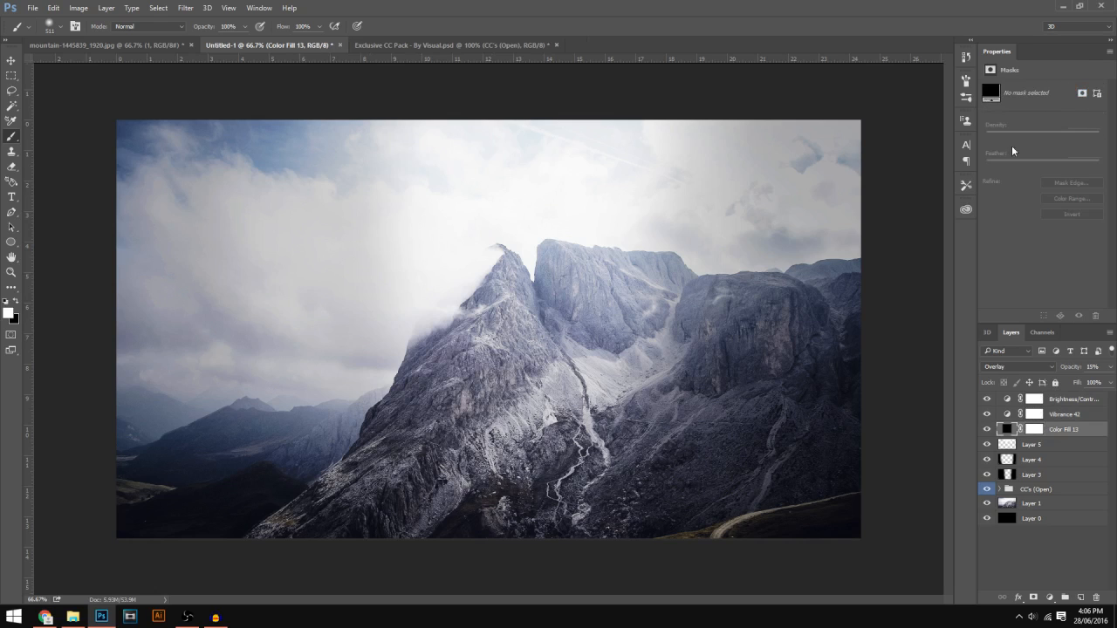
click(1013, 370)
click(1013, 370)
click(1060, 399)
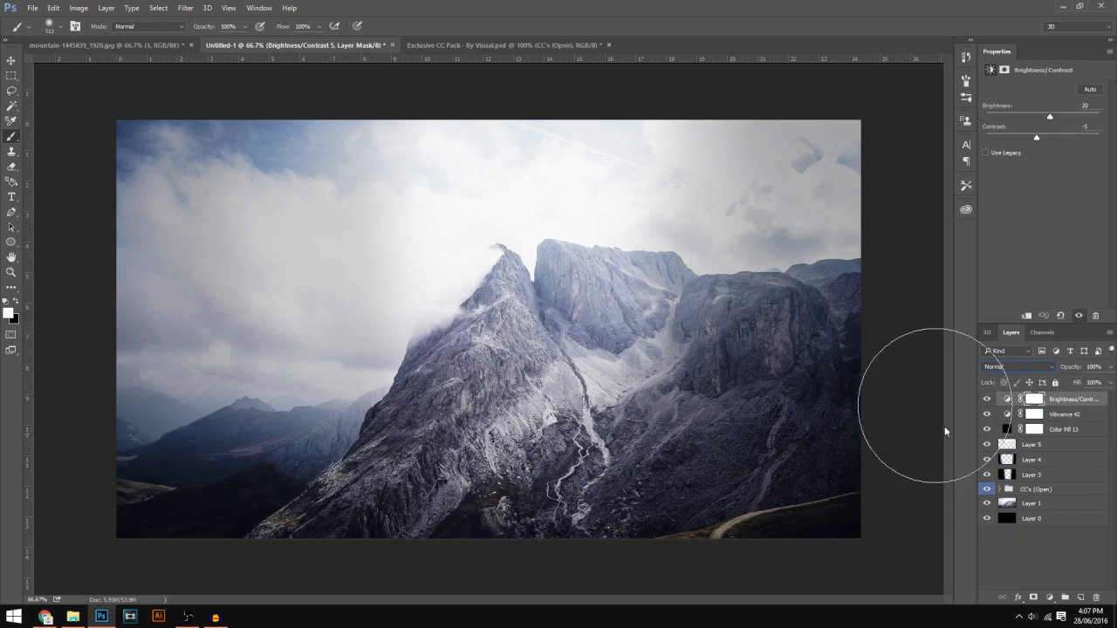
key(m)
click(985, 400)
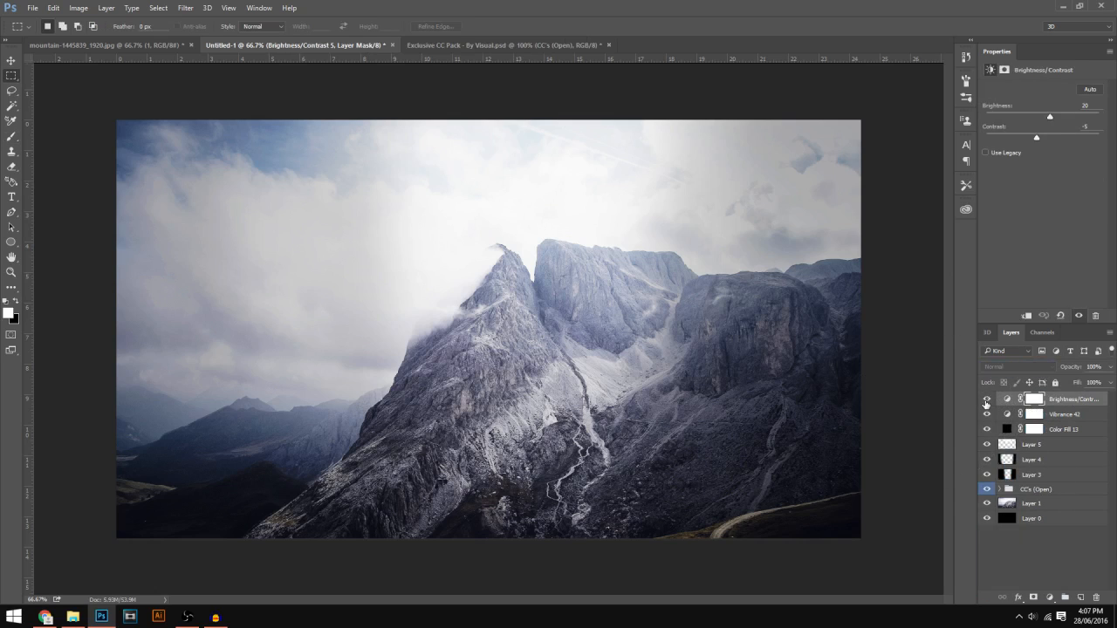
Add a new layer directly above the mountain photo and place the letter A on it beside the central peak's left slope
click(1064, 508)
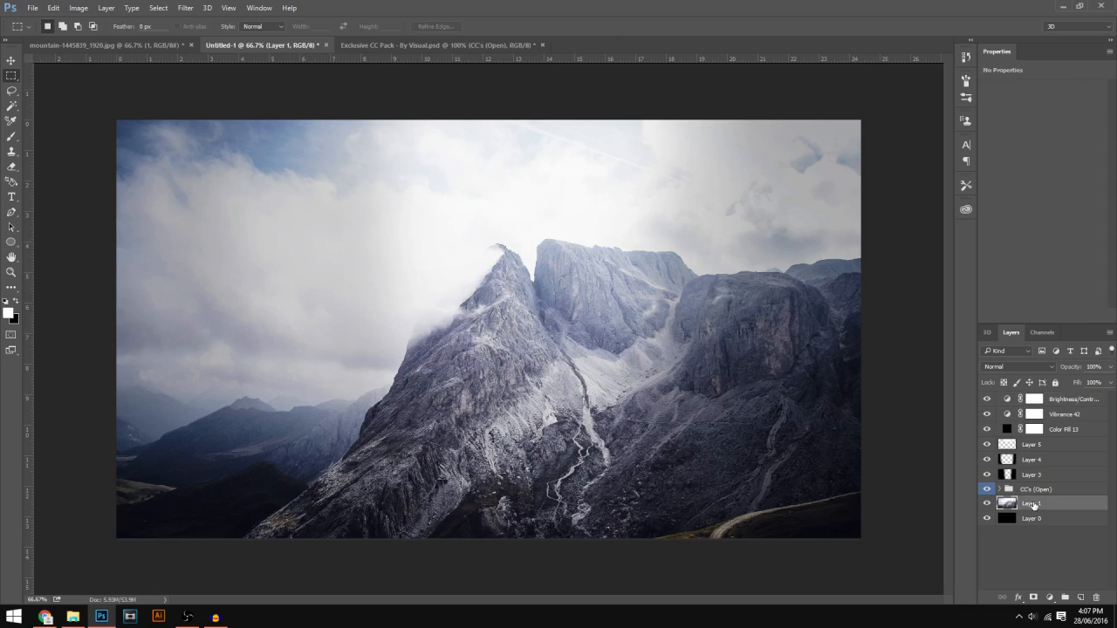
click(1080, 597)
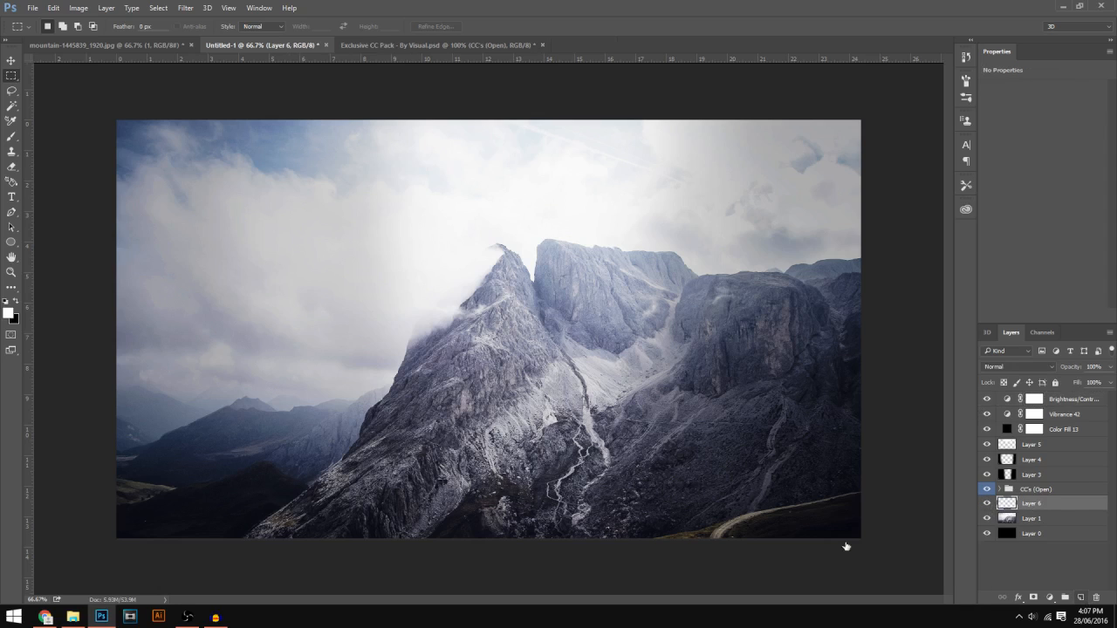
click(12, 197)
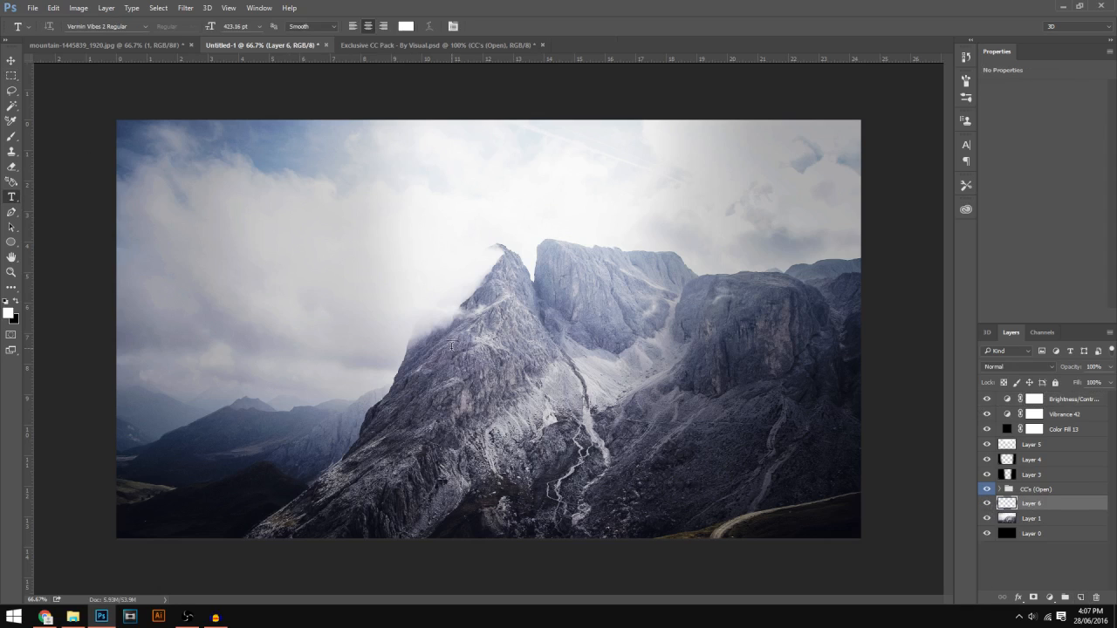
click(394, 327)
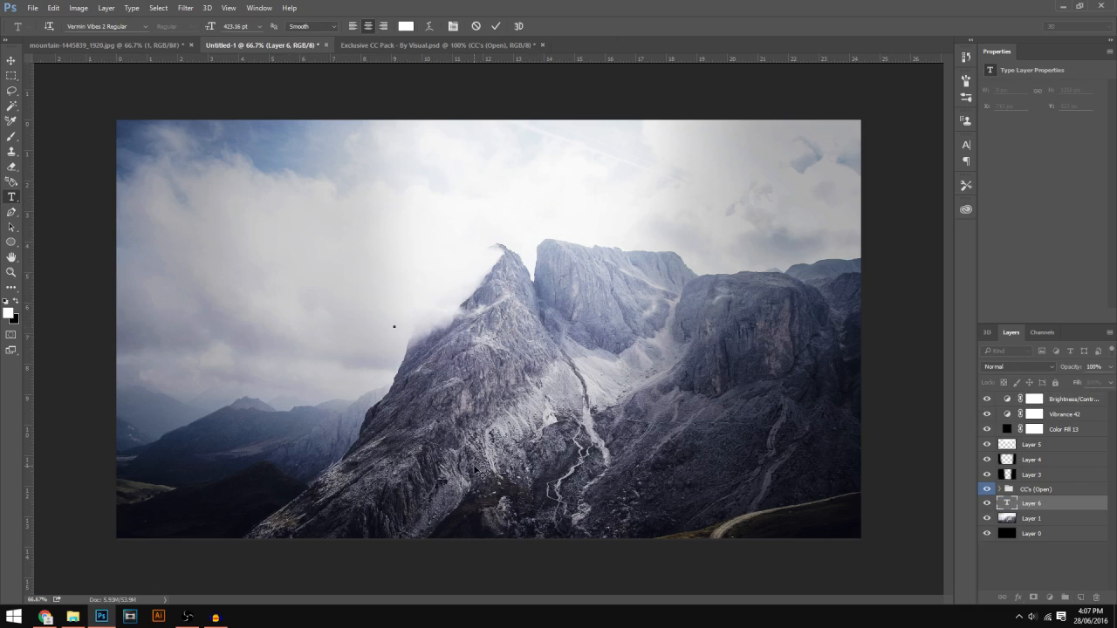
text(4)
Reduce the letter A to 49.16 pt and set its font to Gotham Black
key(ctrl+a)
drag(210, 27, 162, 94)
click(134, 27)
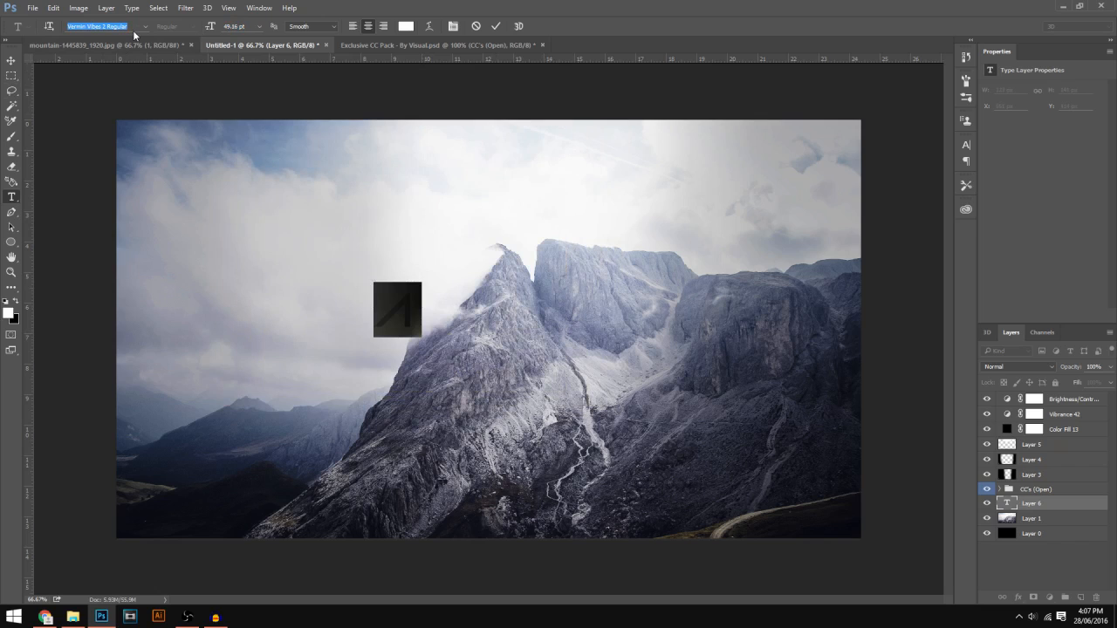
text(GOTHAM)
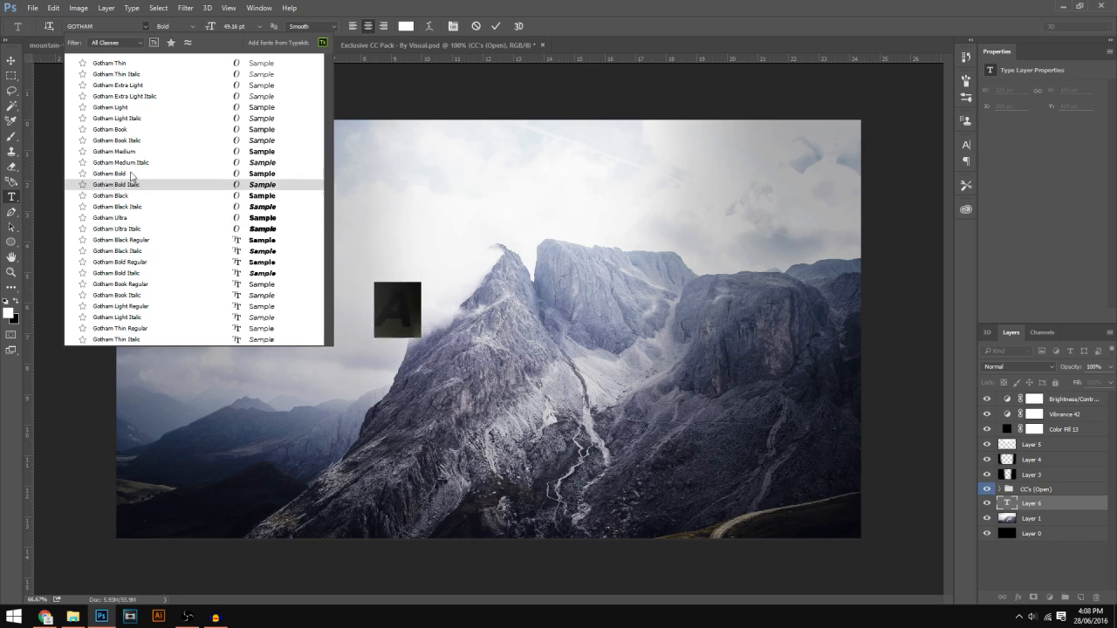
click(130, 197)
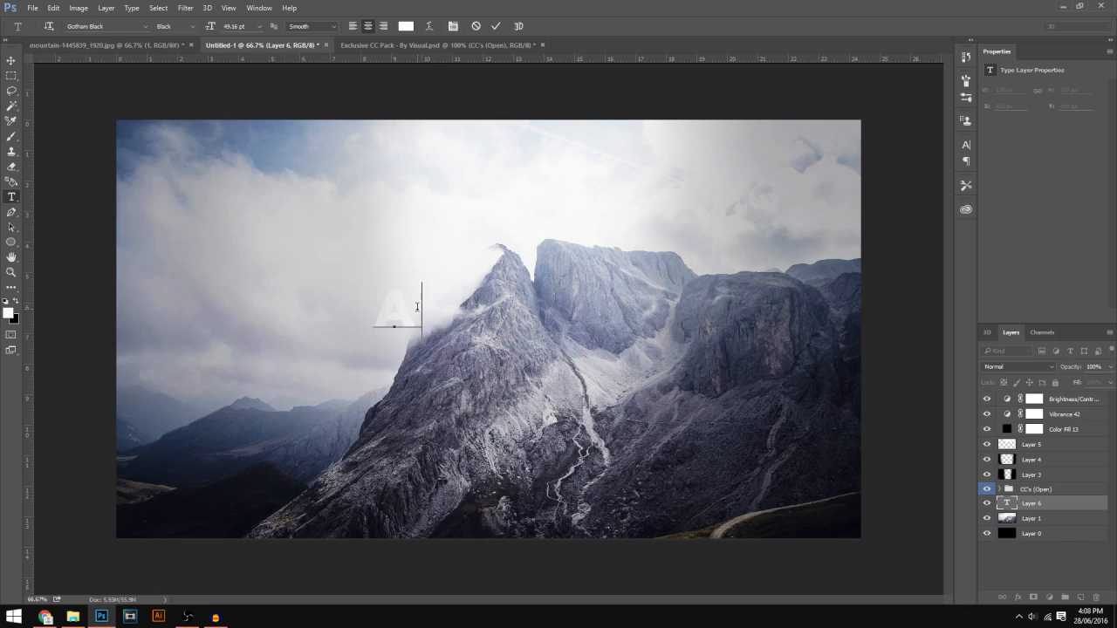
Colour the letter A black (000000) and reduce its size to 28.16 pt
drag(211, 31, 196, 33)
click(406, 26)
click(691, 463)
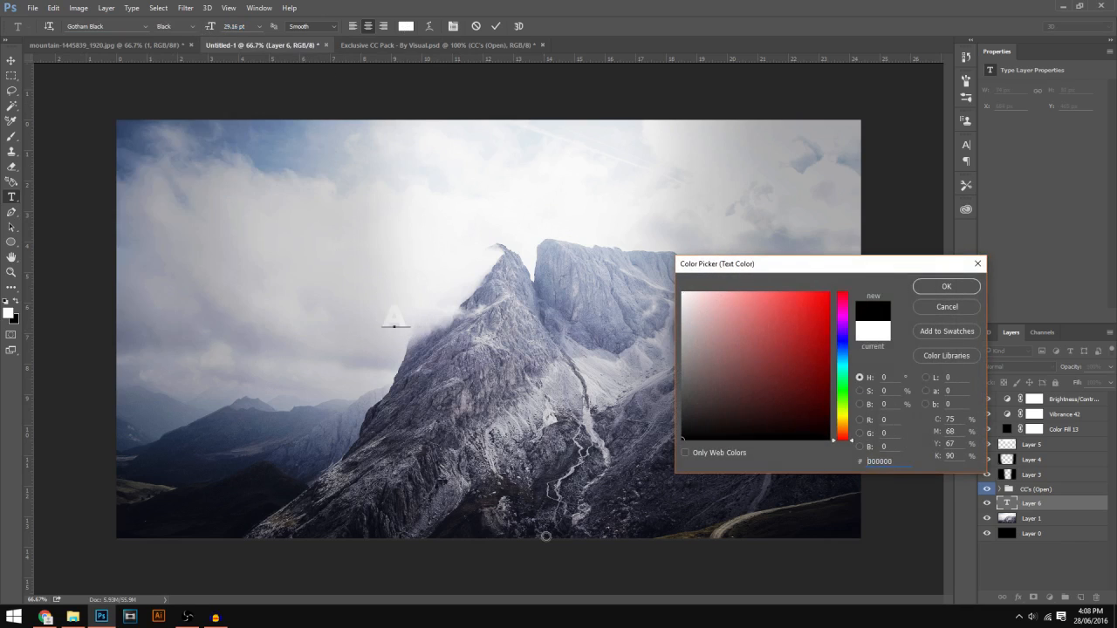
key(Return)
drag(209, 26, 208, 27)
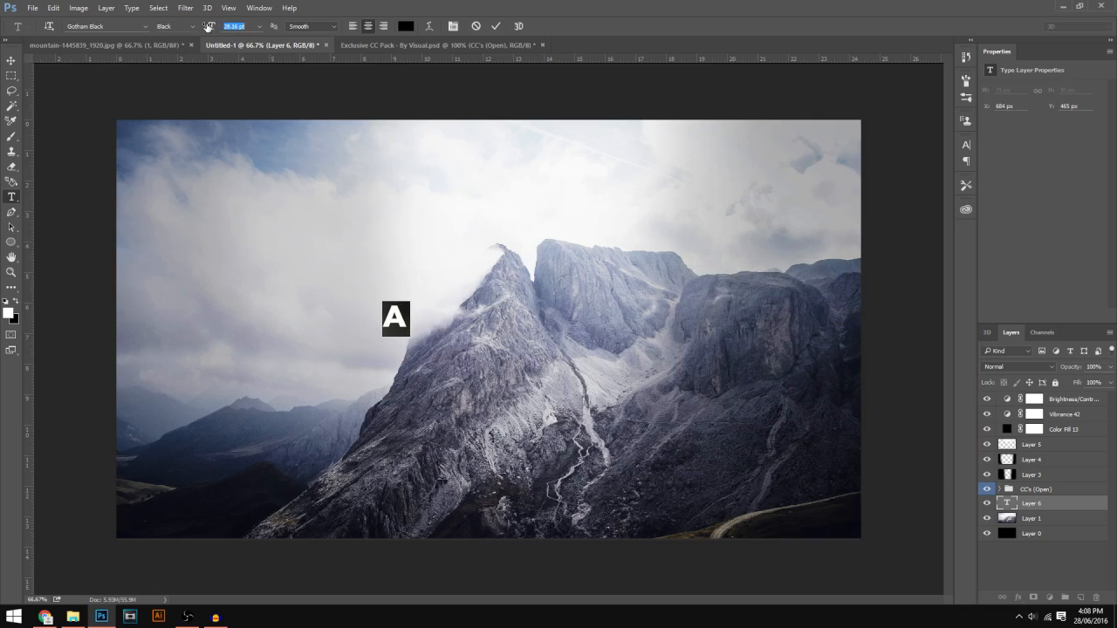
Move the letter A down and right to the edge of the mountain's left slope, at about X 718 px, Y 501 px
click(11, 60)
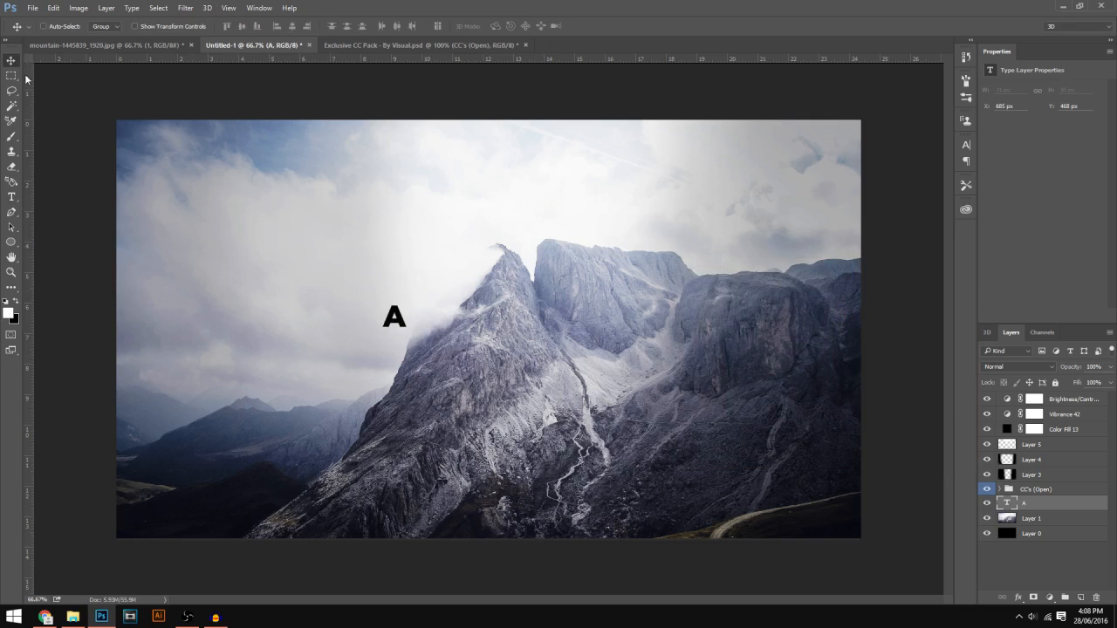
drag(367, 280, 382, 305)
drag(361, 283, 417, 303)
Replace the letter A on the mountain slope with the word VISUAL
click(11, 197)
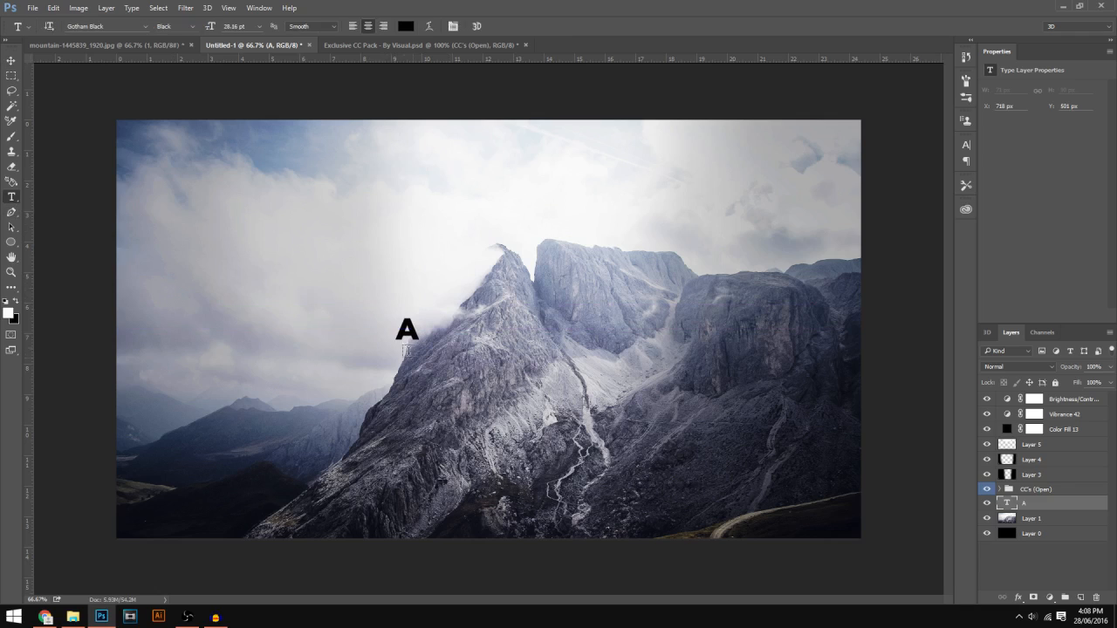
double_click(416, 325)
text(V)
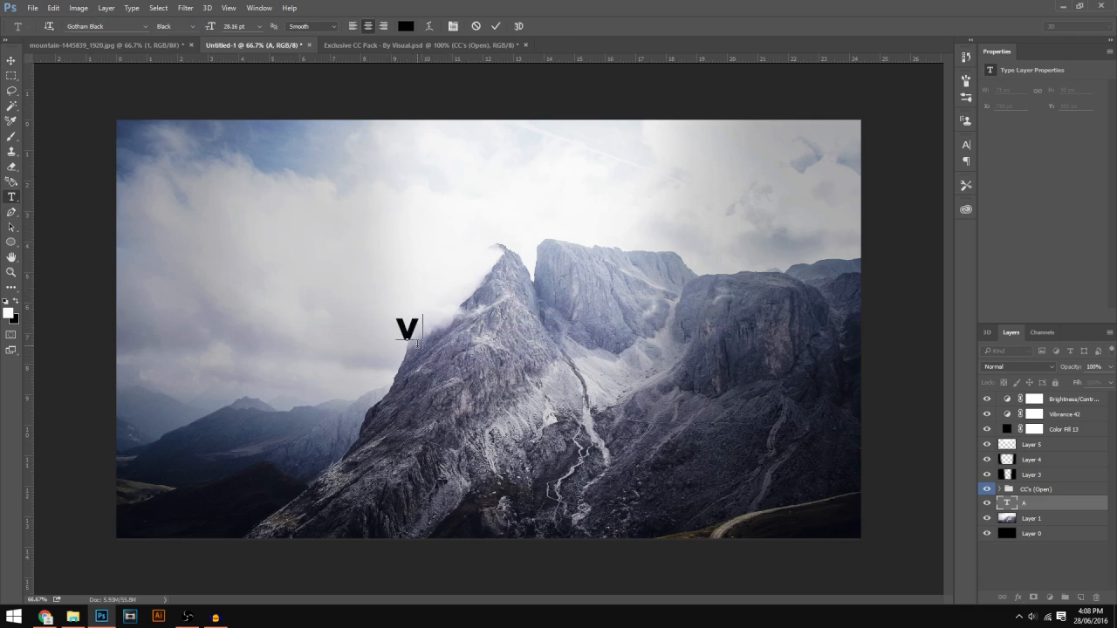
text(ISUAL)
Reduce the VISUAL text to 25.16 pt and widen its letter tracking to 2000
key(ctrl+a)
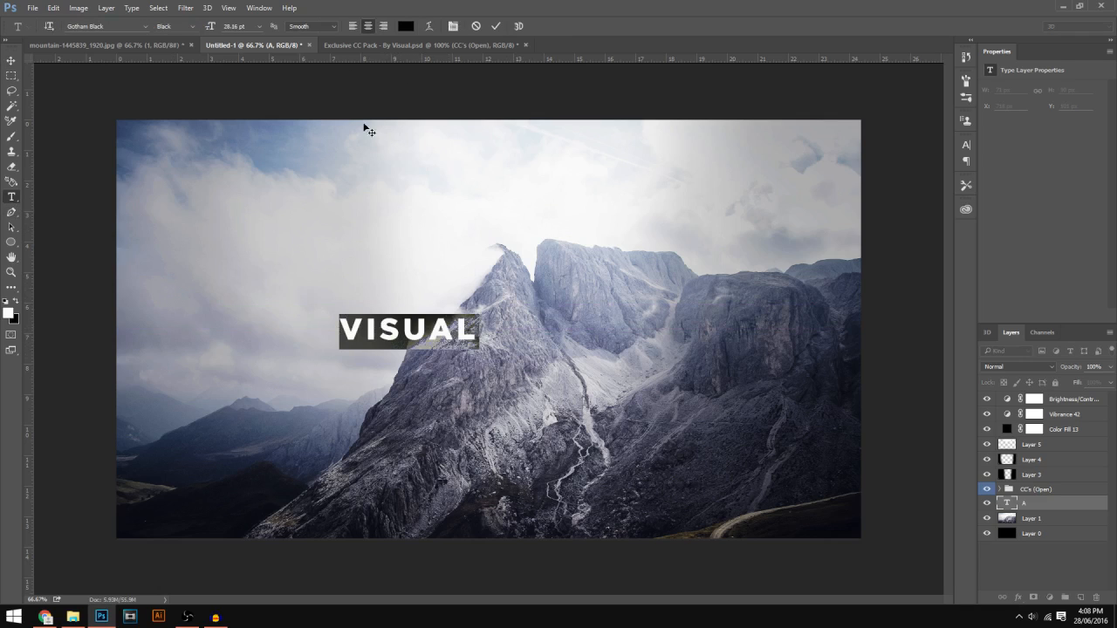
click(453, 27)
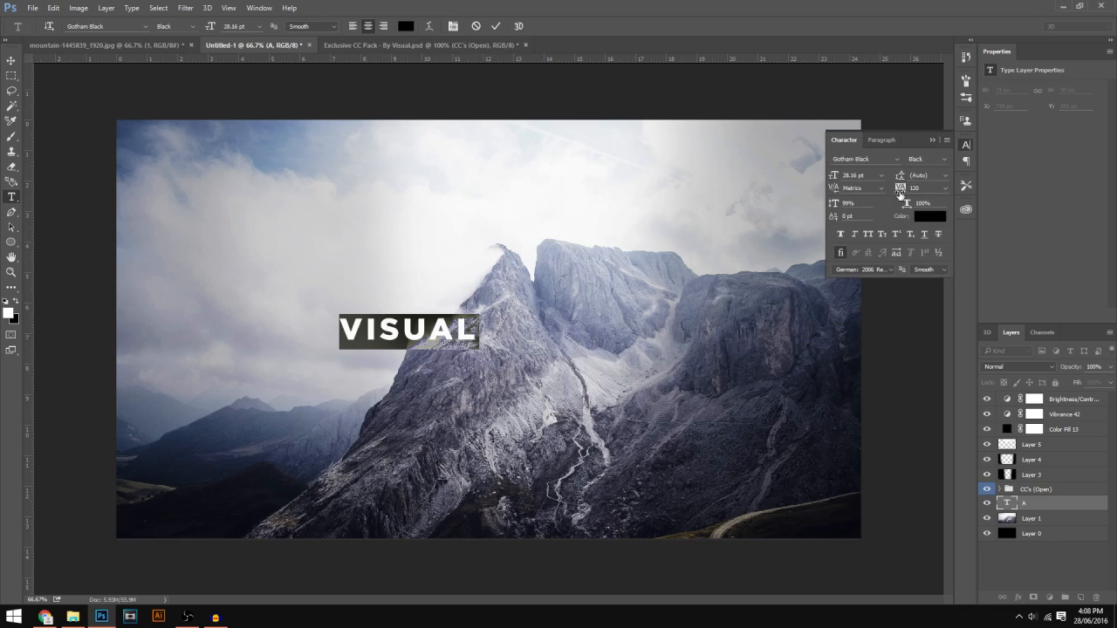
drag(899, 189, 945, 194)
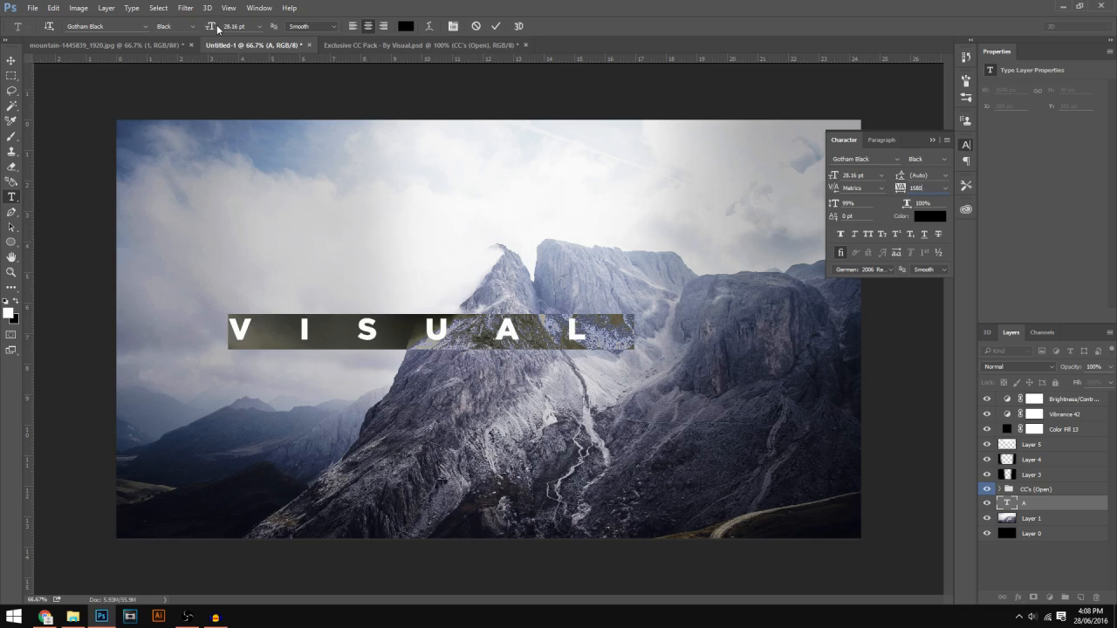
drag(212, 28, 210, 27)
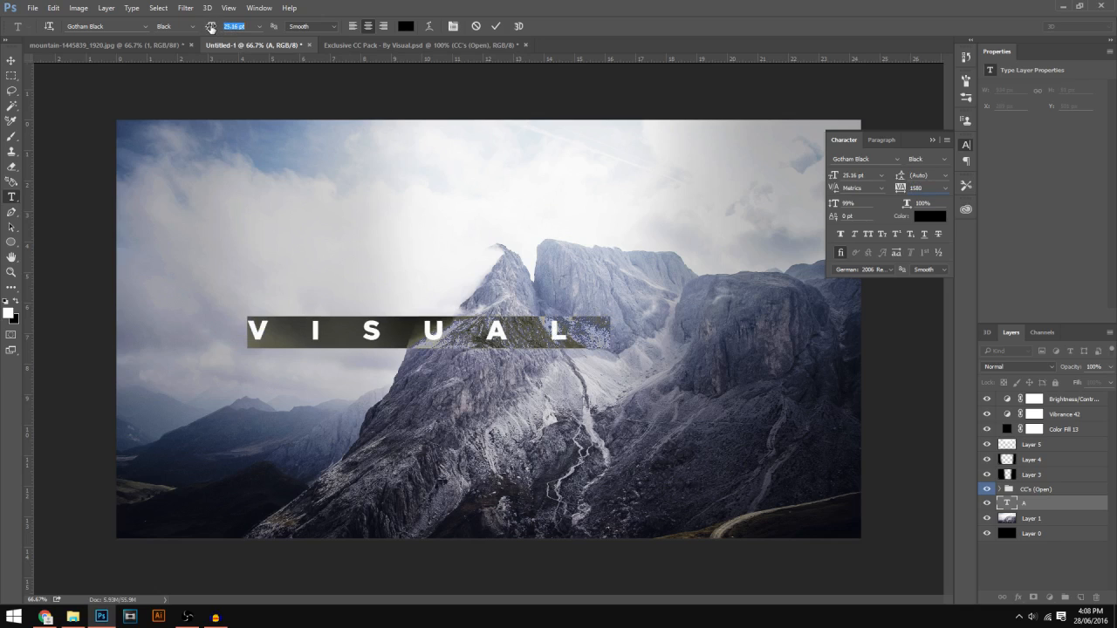
click(916, 187)
drag(902, 190, 960, 188)
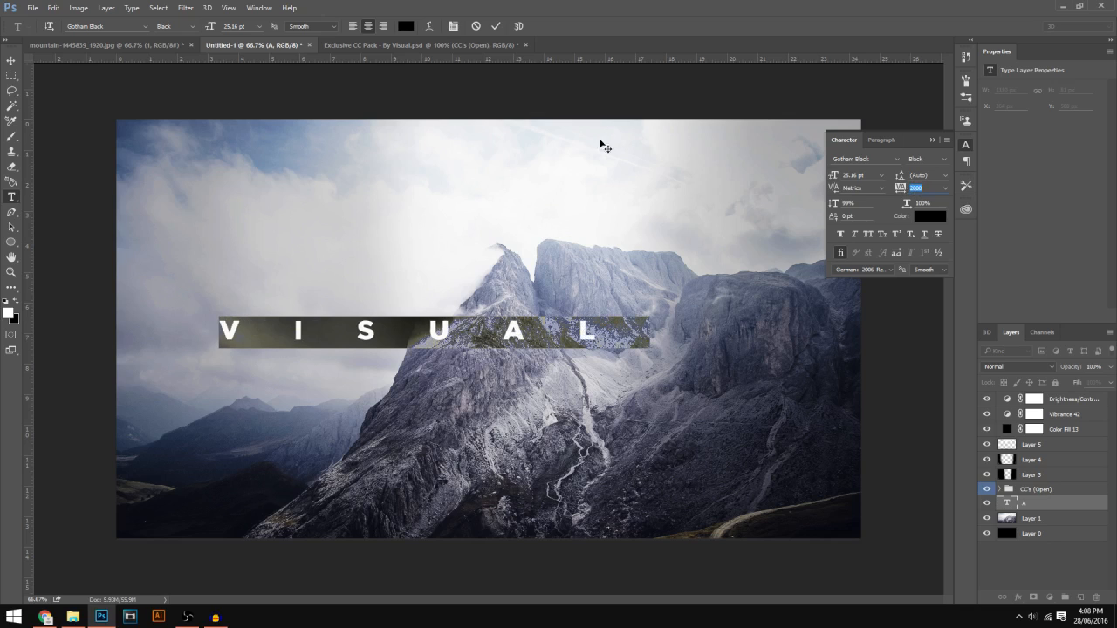
drag(209, 29, 210, 28)
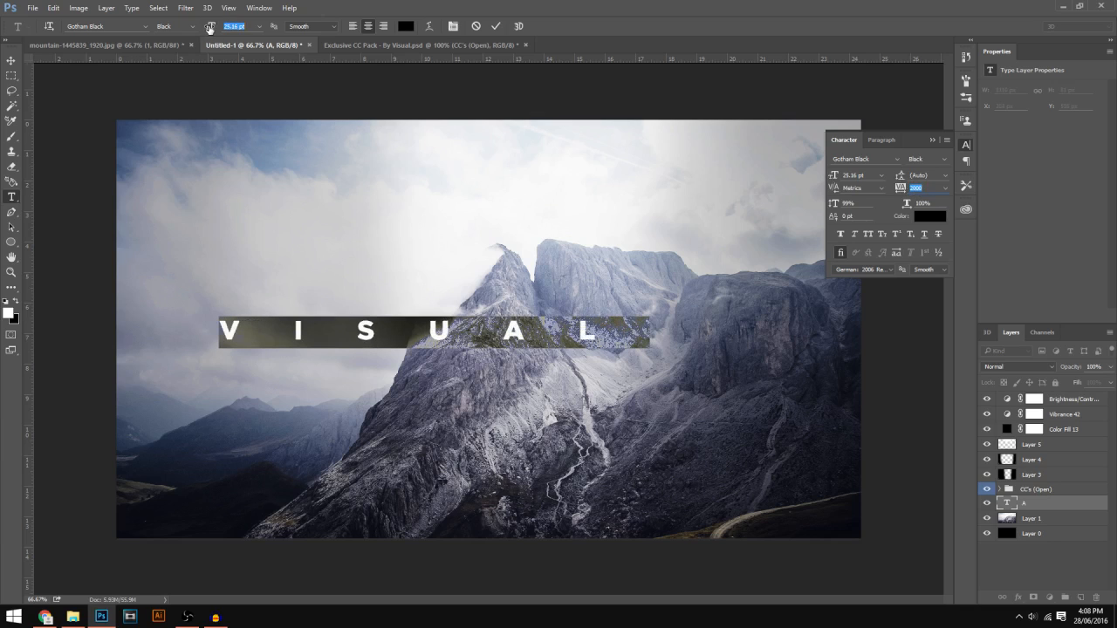
Move the VISUAL text right across the central peak, to about X 474 px, Y 505 px
click(932, 141)
click(11, 61)
drag(470, 306, 544, 286)
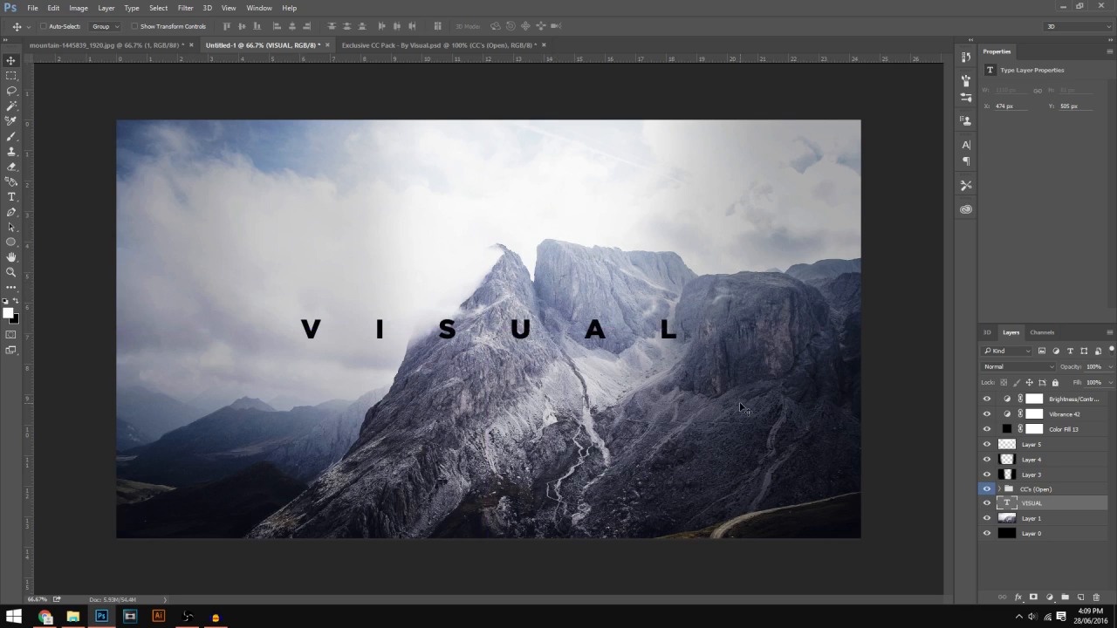
Apply a white (ffffff) Color Overlay to the VISUAL text layer at 100% opacity
double_click(1062, 509)
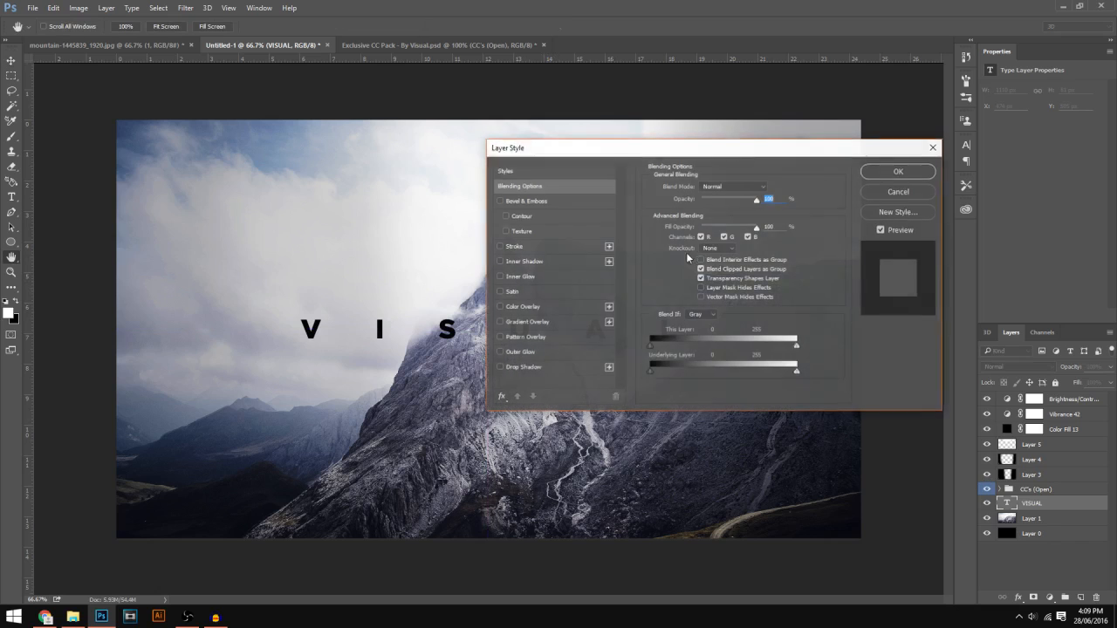
click(549, 304)
drag(567, 154, 818, 278)
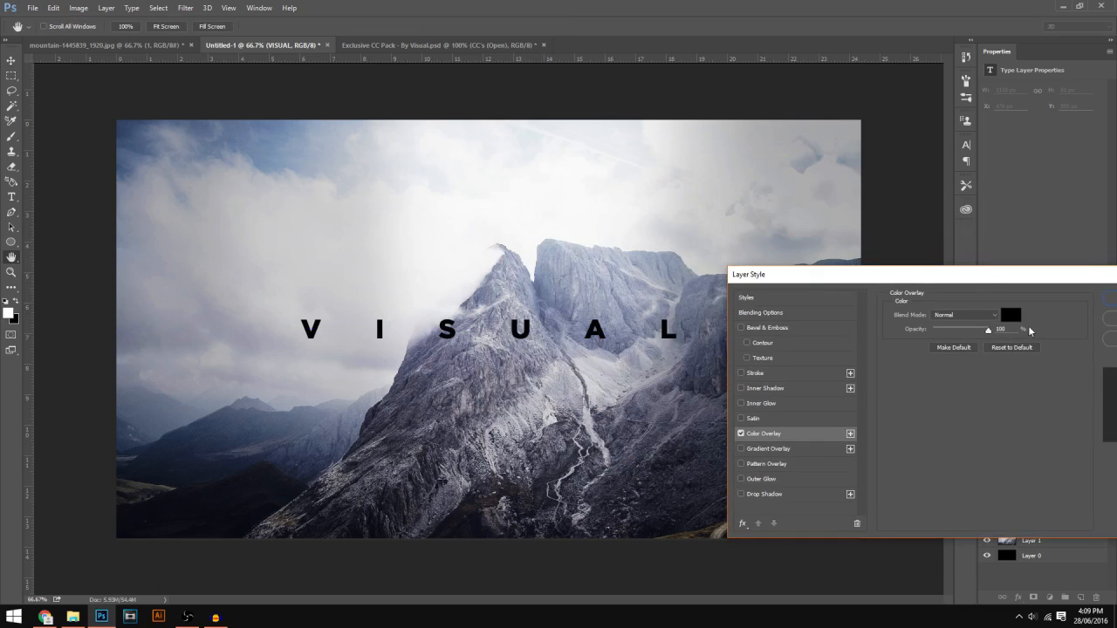
click(1011, 315)
text(ffffff)
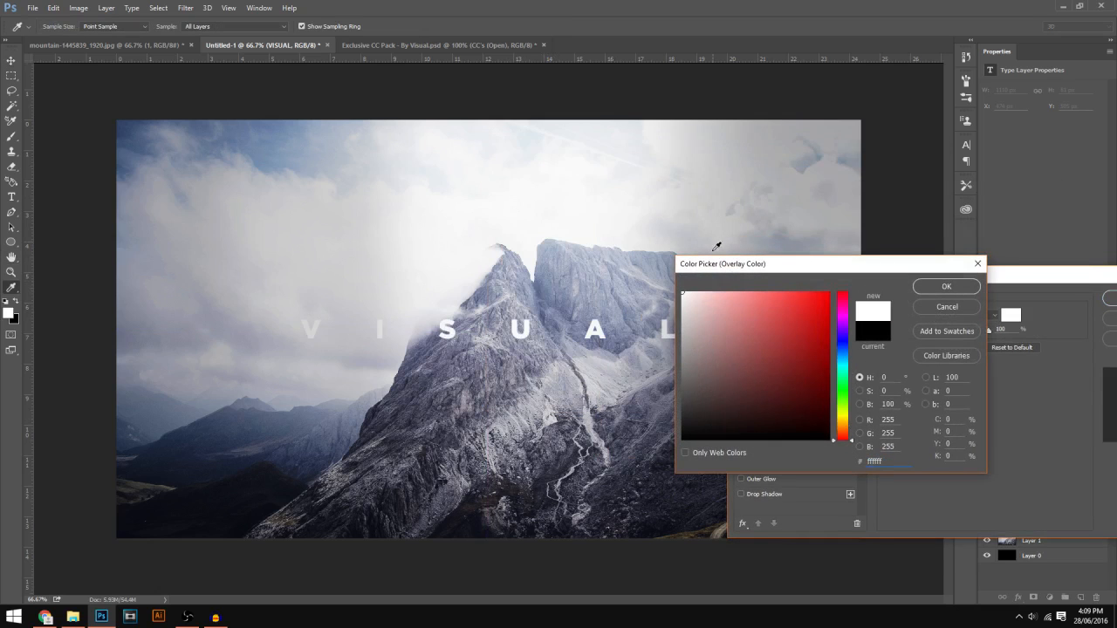
drag(715, 264, 780, 343)
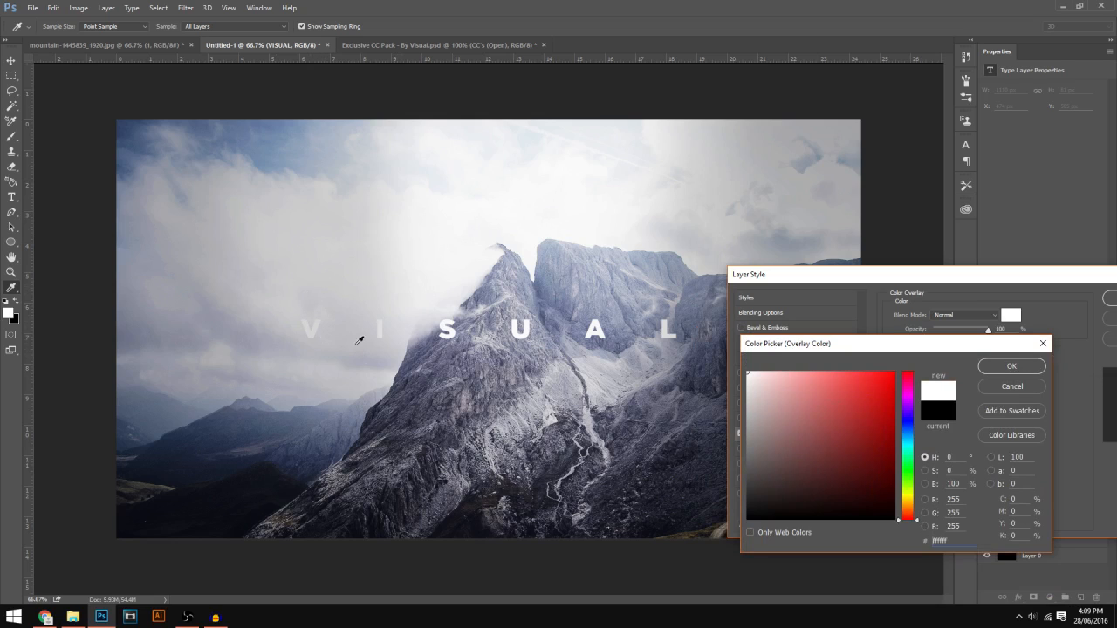
click(1011, 367)
drag(960, 276, 741, 279)
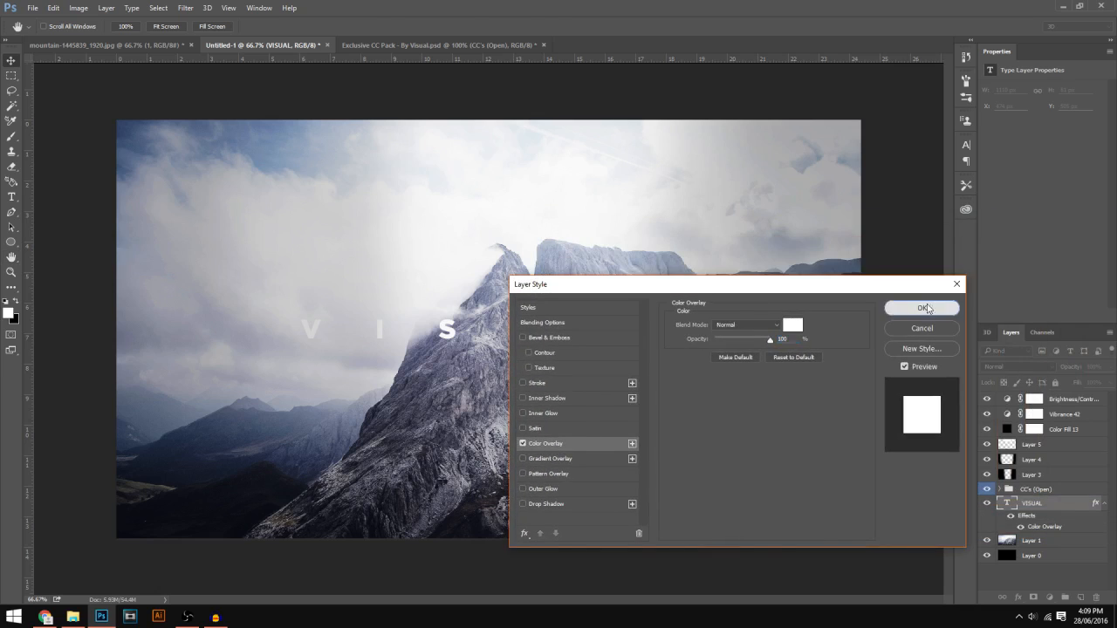
click(927, 307)
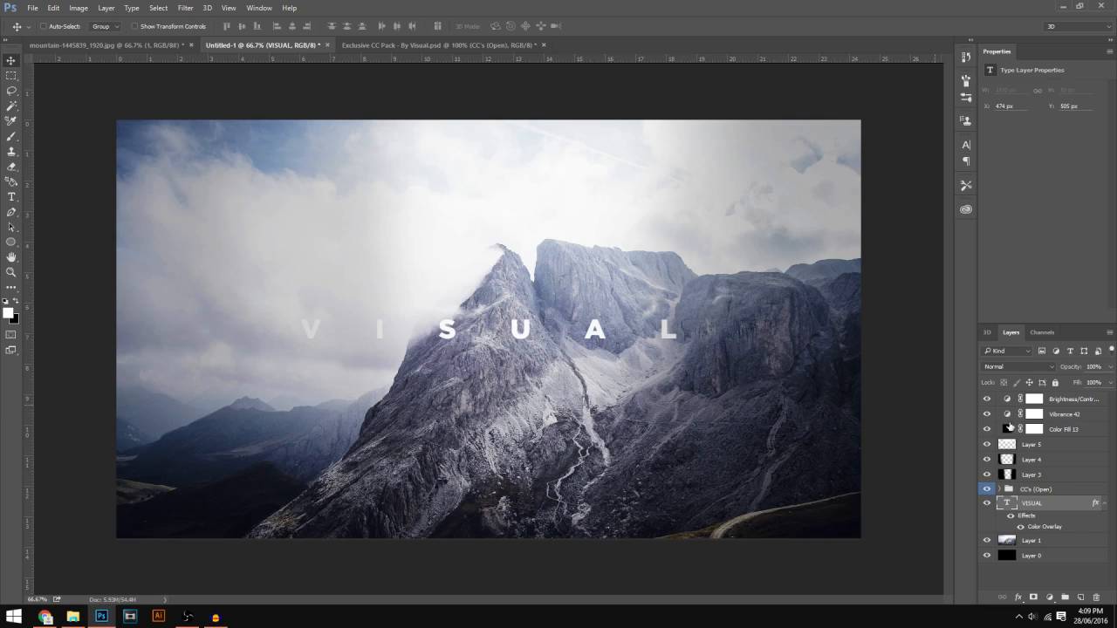
Add a new layer above the mountain photo and paint a soft black band on it behind the whole word VISUAL
click(1061, 544)
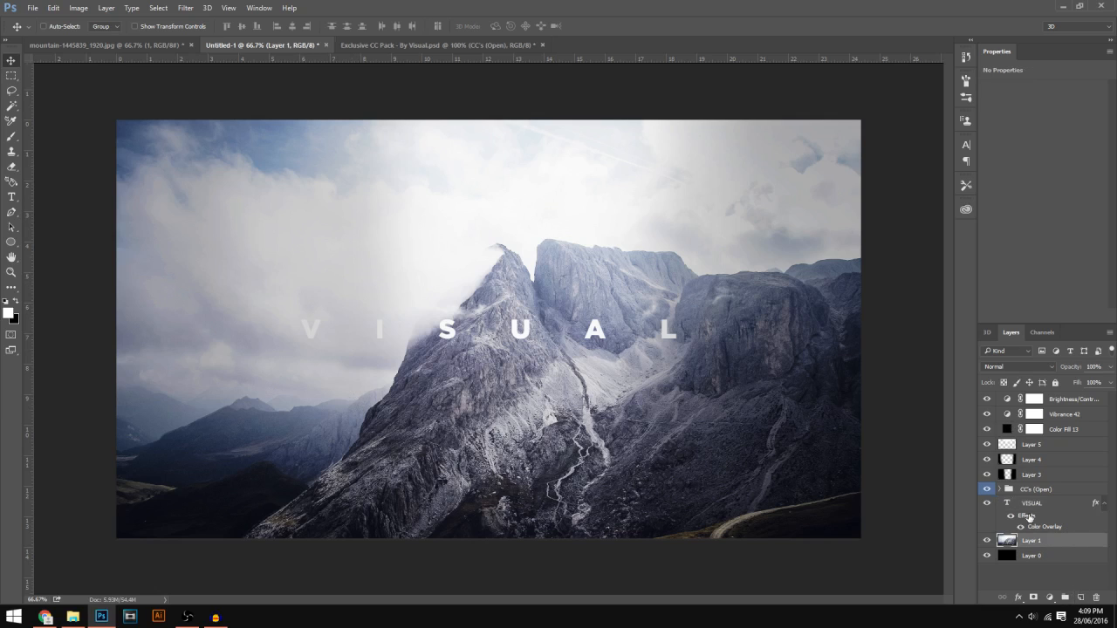
click(1080, 598)
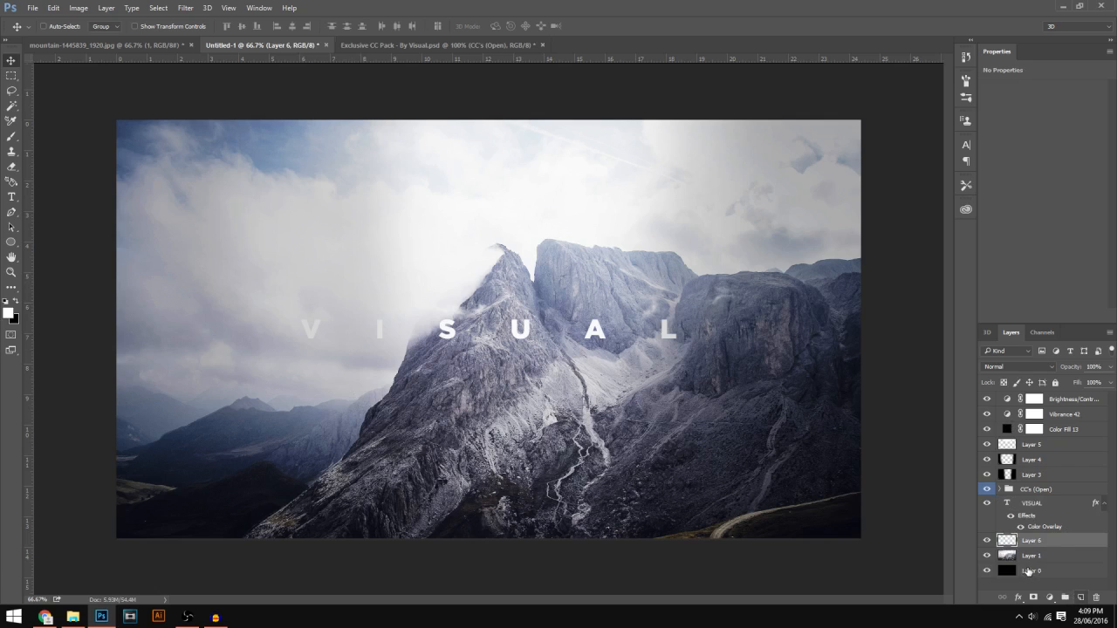
click(11, 136)
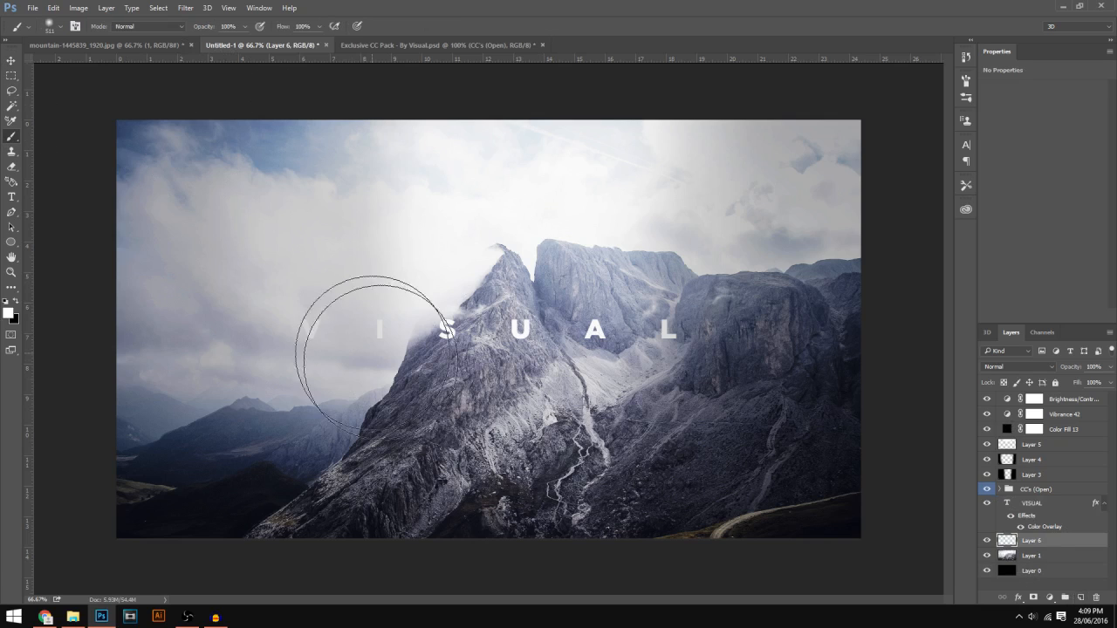
click(61, 28)
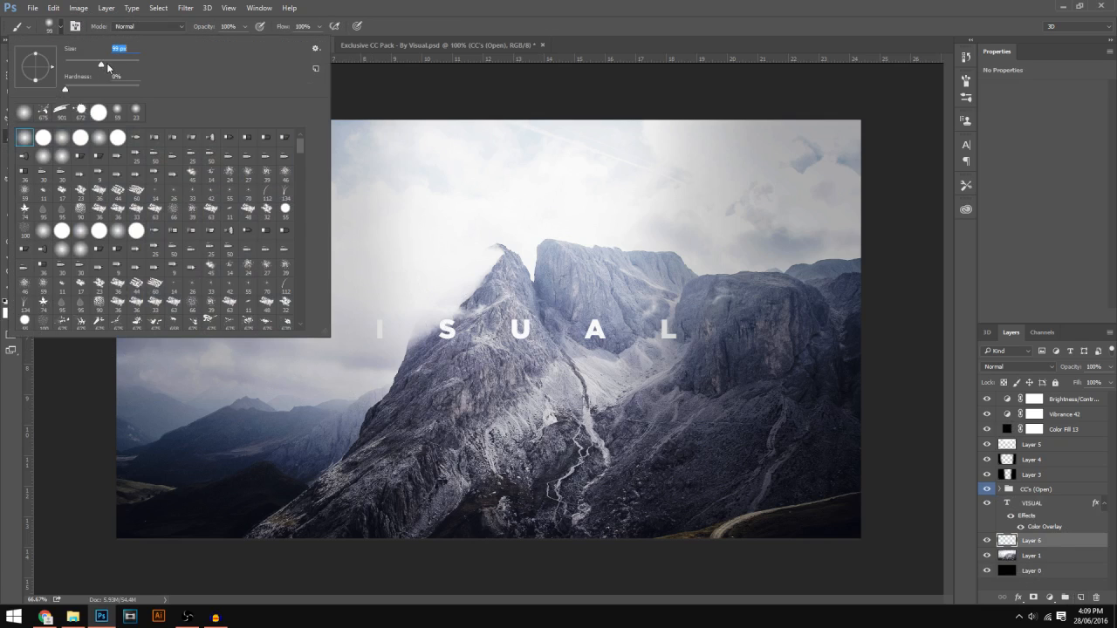
click(123, 64)
click(60, 27)
click(15, 302)
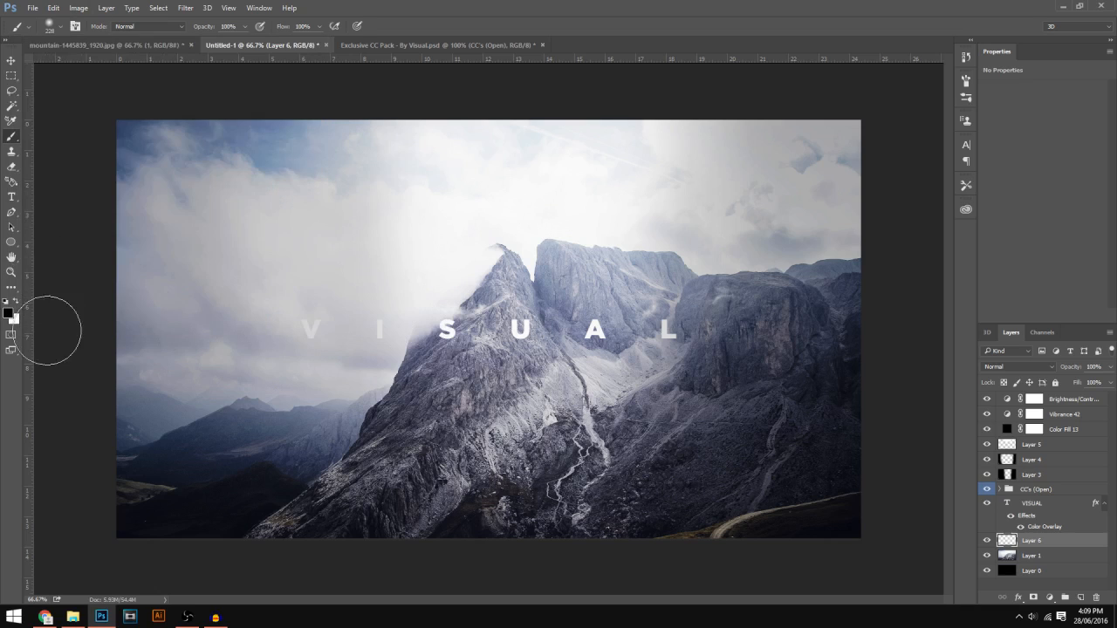
drag(296, 330, 703, 335)
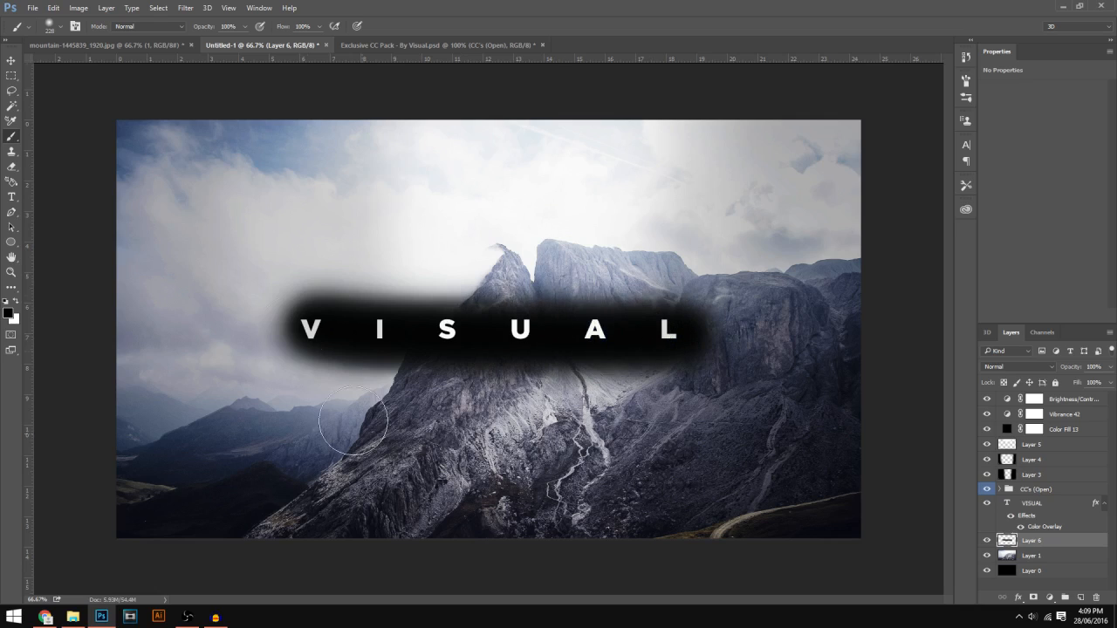
Lower the black band's layer opacity to 30% and erase the band behind the letters A and L
click(1110, 367)
drag(1073, 390, 1078, 384)
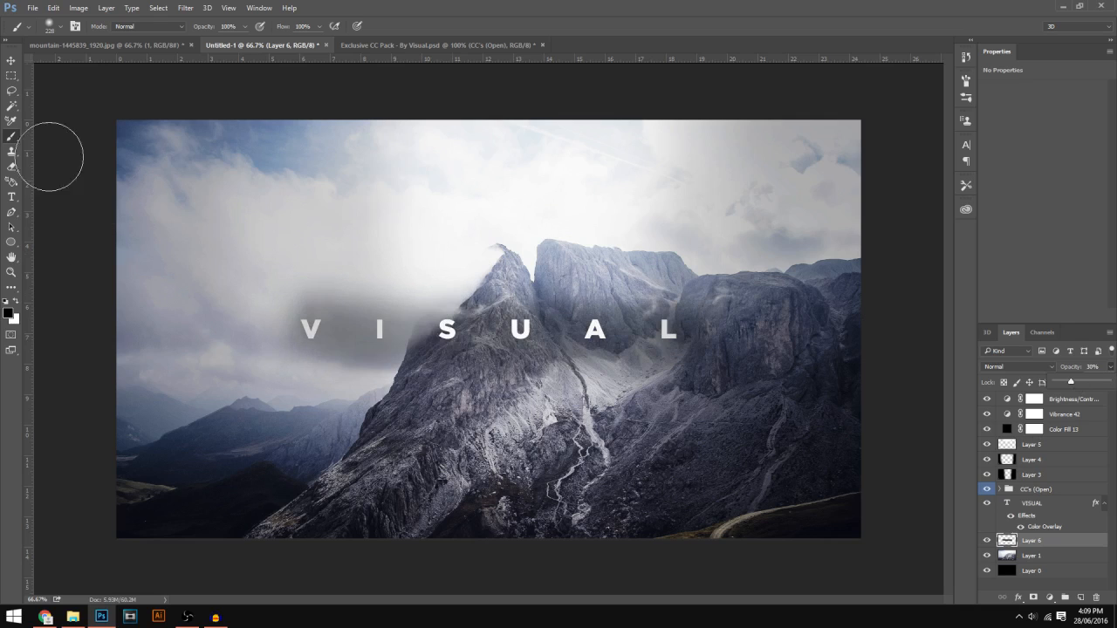
click(12, 166)
mouse_move(560, 330)
mouse_down()
mouse_move(469, 361)
mouse_move(737, 327)
mouse_up()
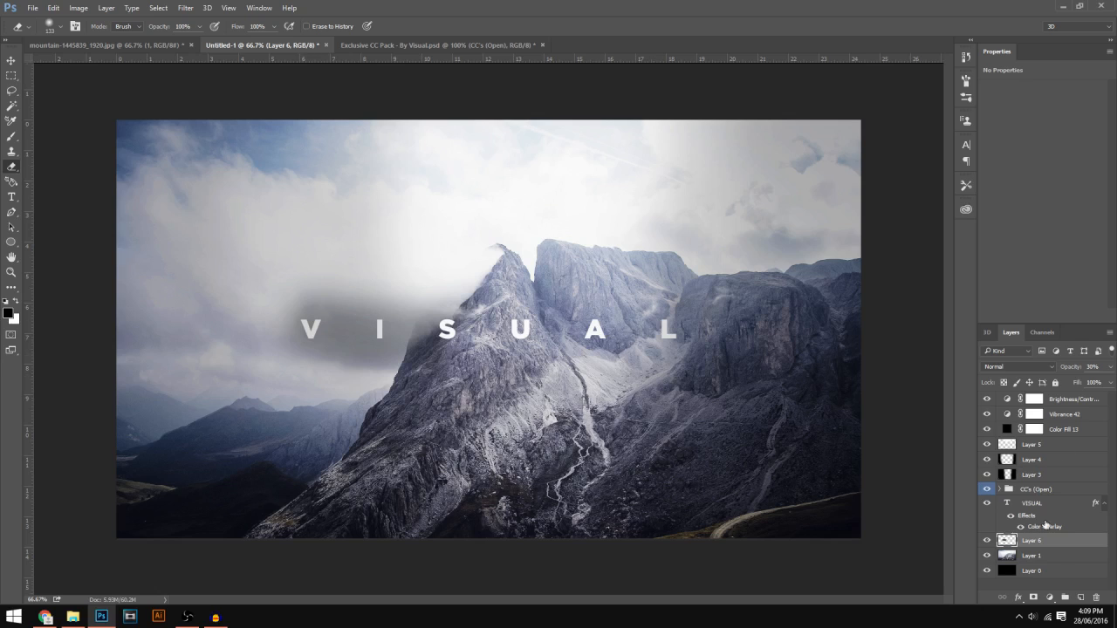
Lower the shadow layer's opacity to 10% and compare the design with that layer hidden and shown
click(1110, 368)
drag(1062, 382, 1061, 381)
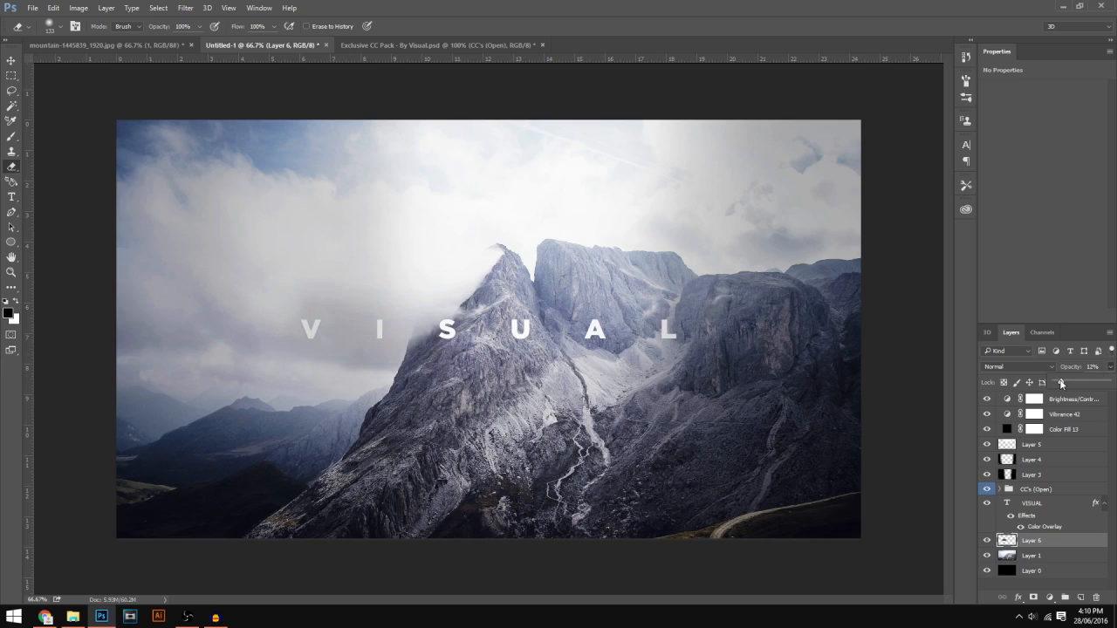
click(989, 541)
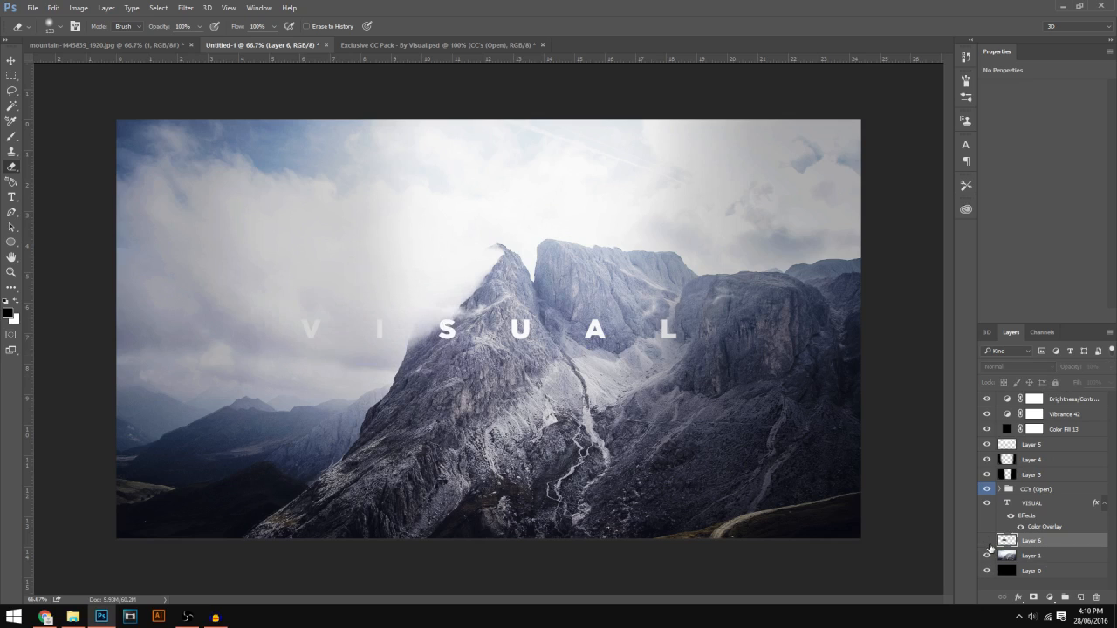
click(988, 542)
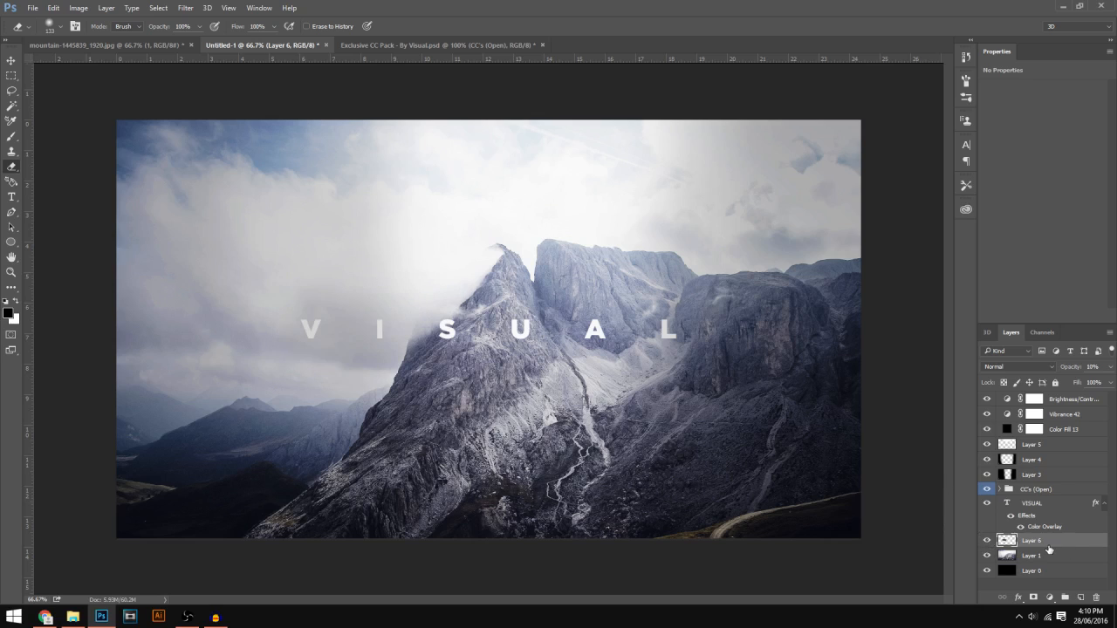
Duplicate the shadow layer, set the copy's blend mode to Overlay and lower its opacity to 0%
key(ctrl+j)
click(1008, 366)
click(1010, 486)
drag(1106, 369, 1081, 387)
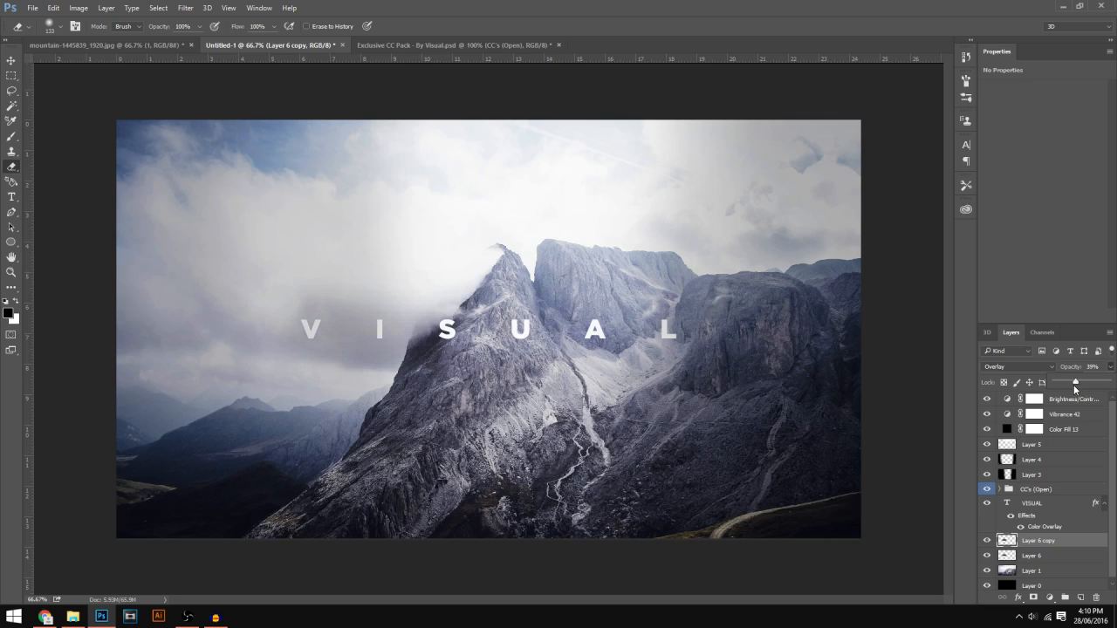
drag(1071, 386, 1061, 384)
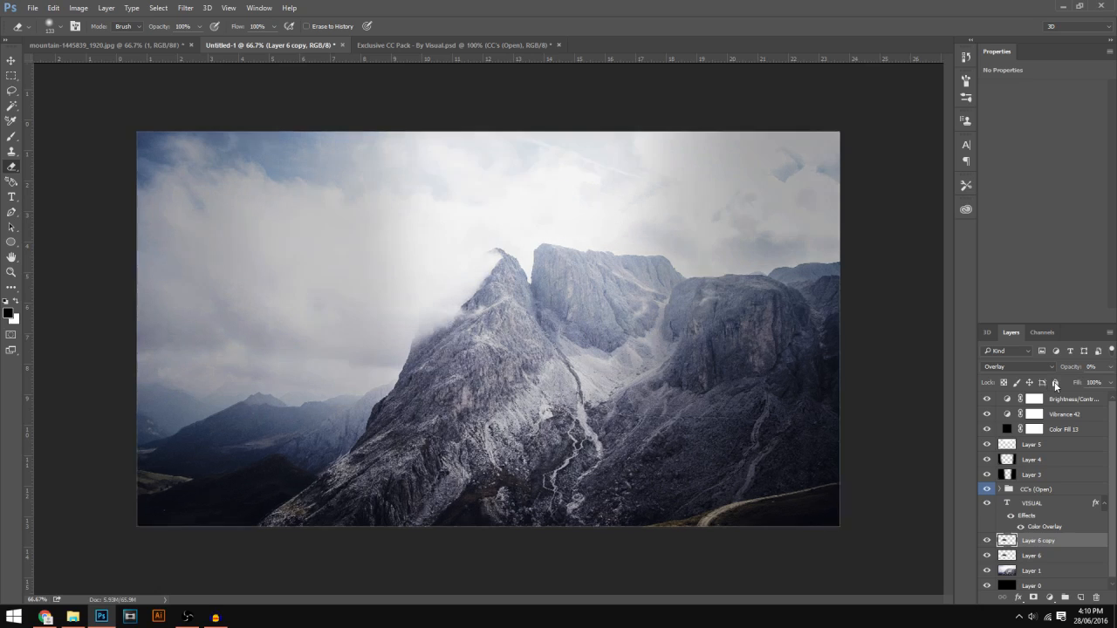
key(ctrl+minus)
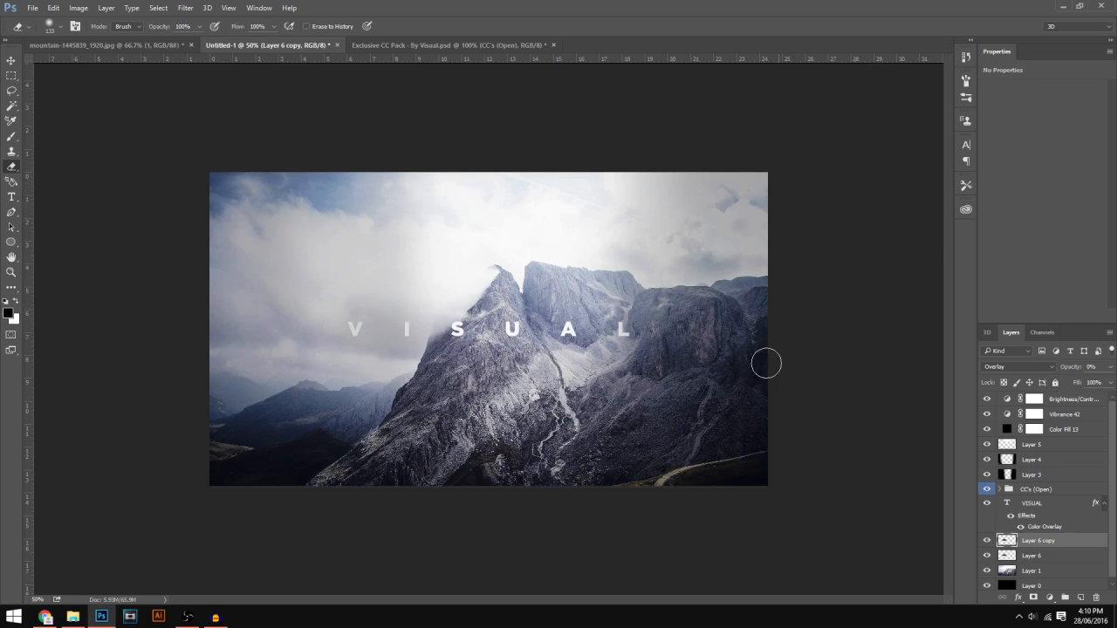
key(ctrl+plus)
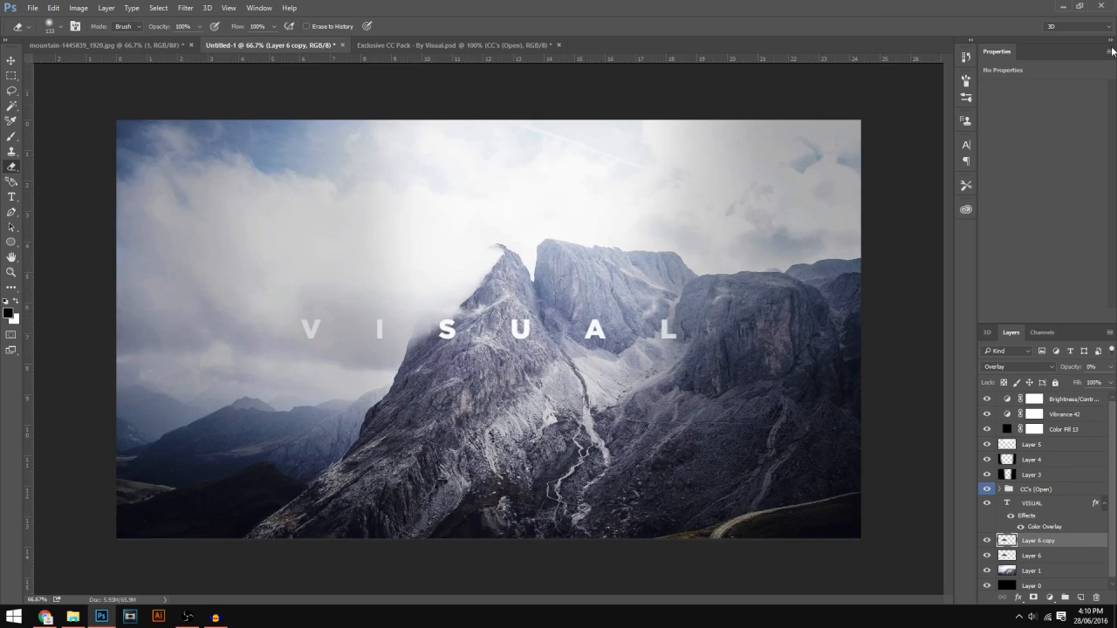
Switch to the desktop to examine the wallpaper's framed VISUAL lettering as a reference, and return to Photoshop
double_click(956, 5)
double_click(872, 305)
click(1068, 5)
click(1067, 7)
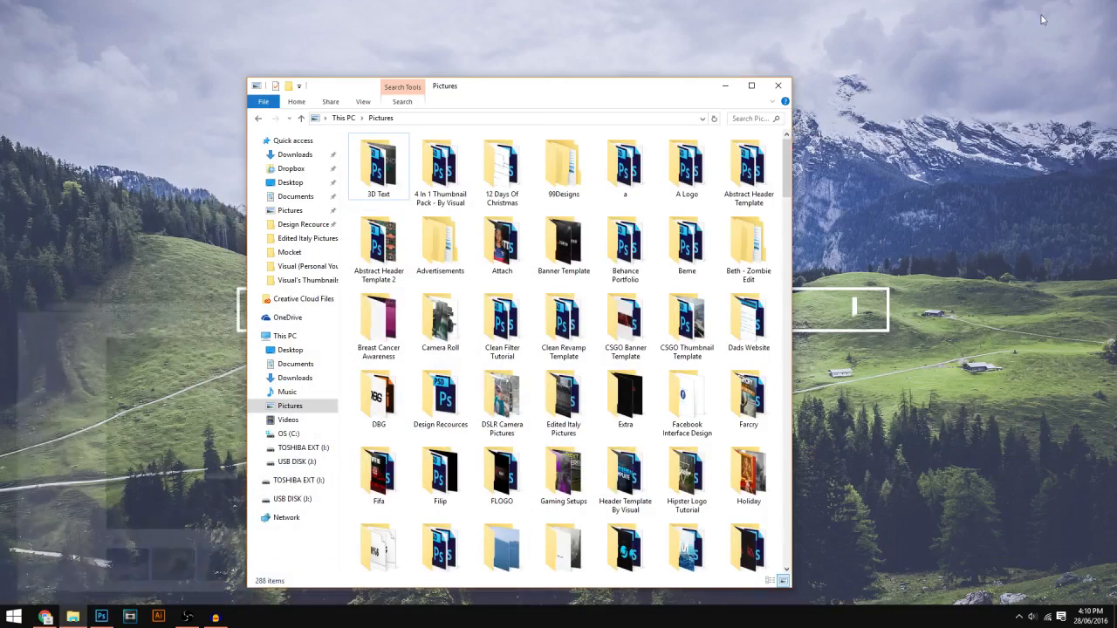
click(724, 85)
drag(235, 290, 451, 305)
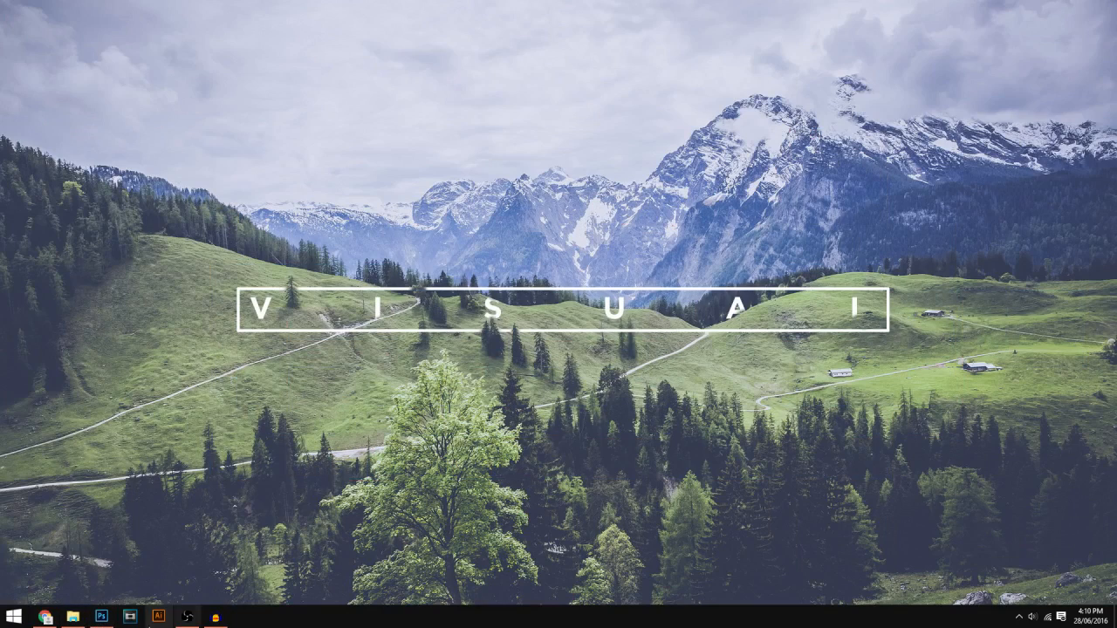
click(101, 617)
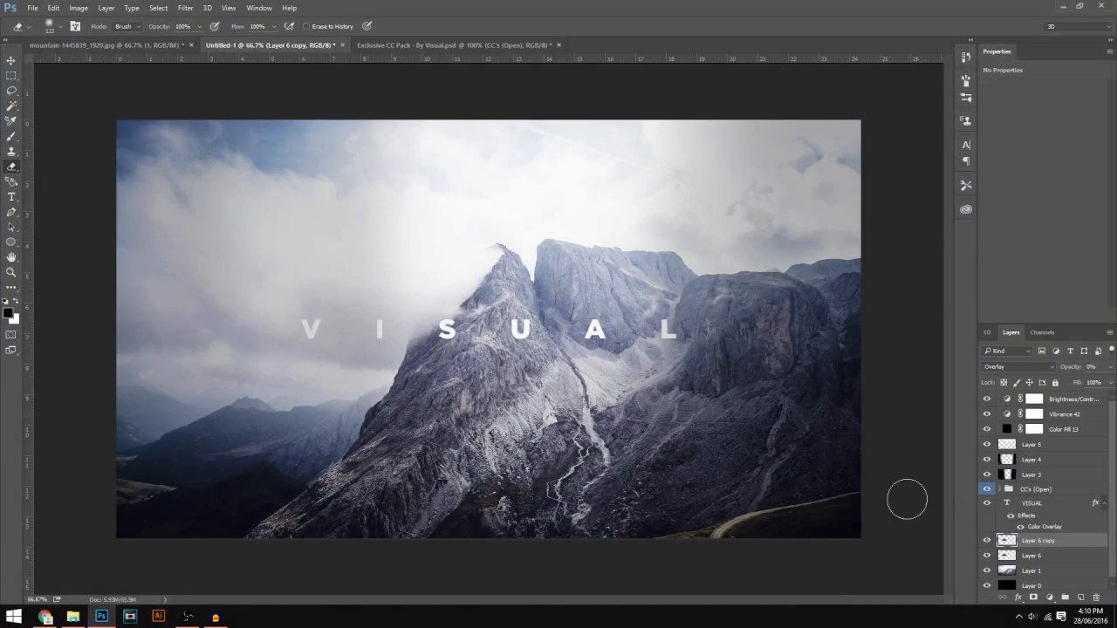
Add a new layer beneath the VISUAL text and make a rectangular selection on it closely surrounding the word
click(1080, 597)
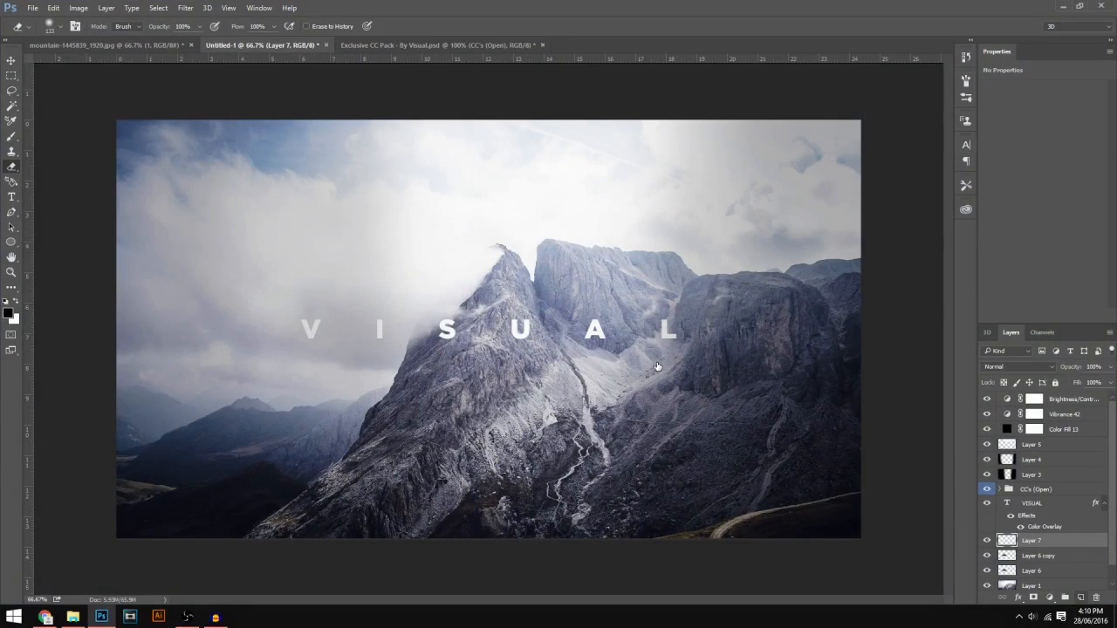
click(11, 75)
drag(285, 309, 707, 347)
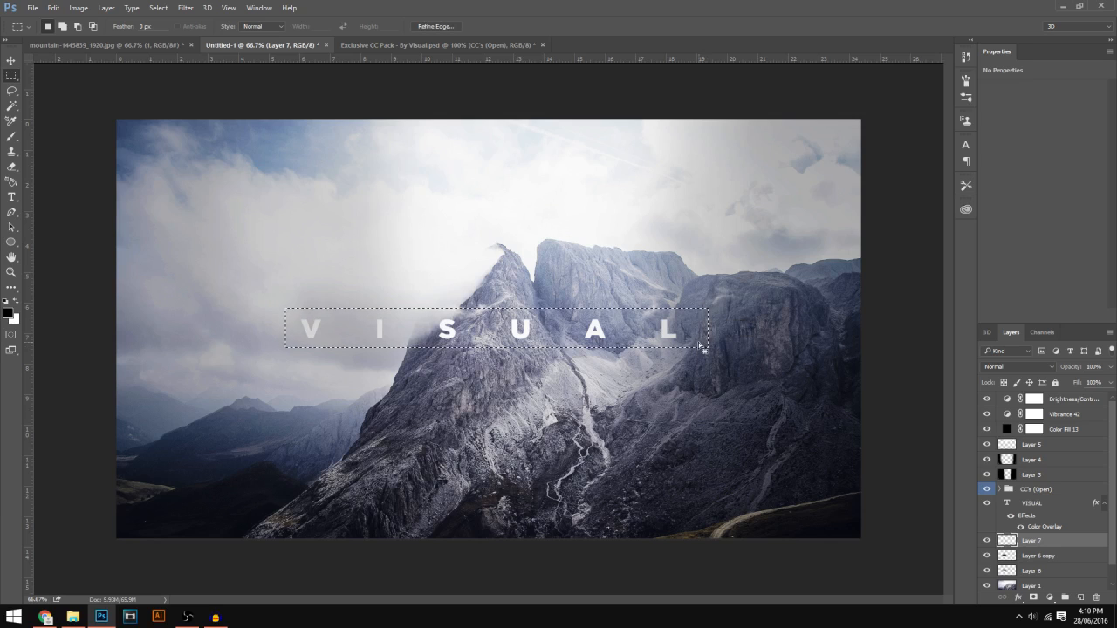
Try a 10 px white stroke on the outside of the rectangular selection around VISUAL, and undo it
right_click(698, 346)
click(738, 529)
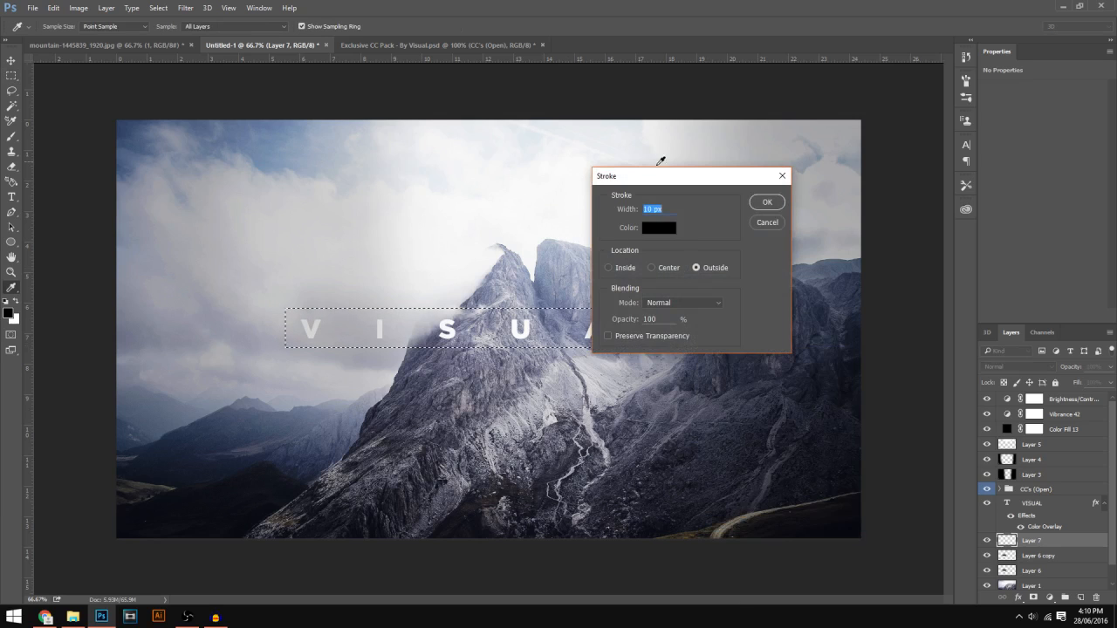
drag(638, 177, 562, 143)
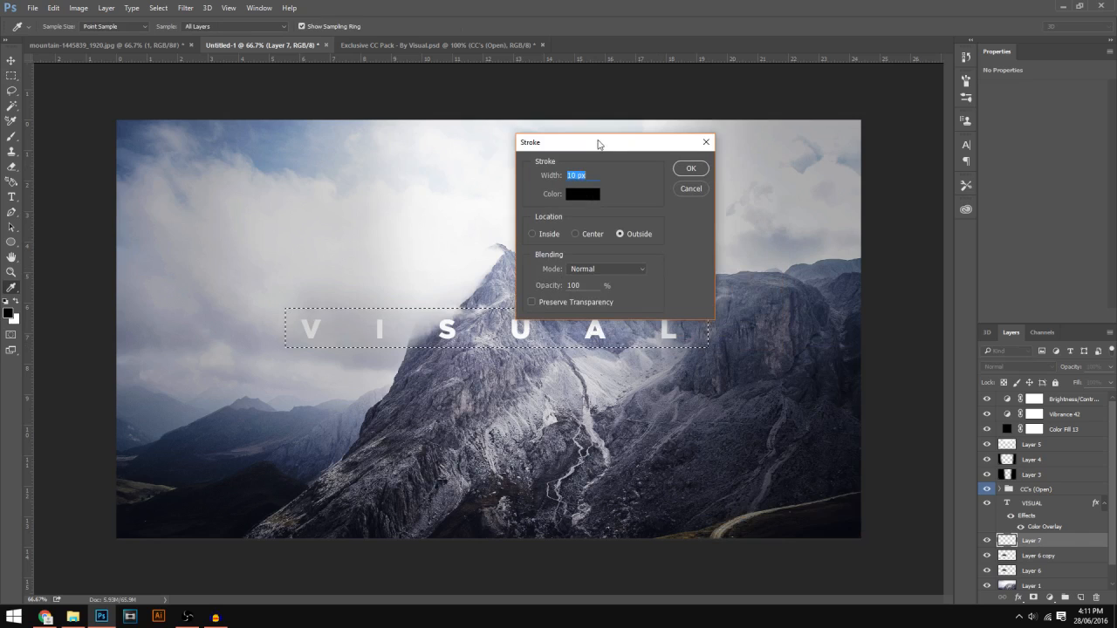
click(593, 196)
click(570, 255)
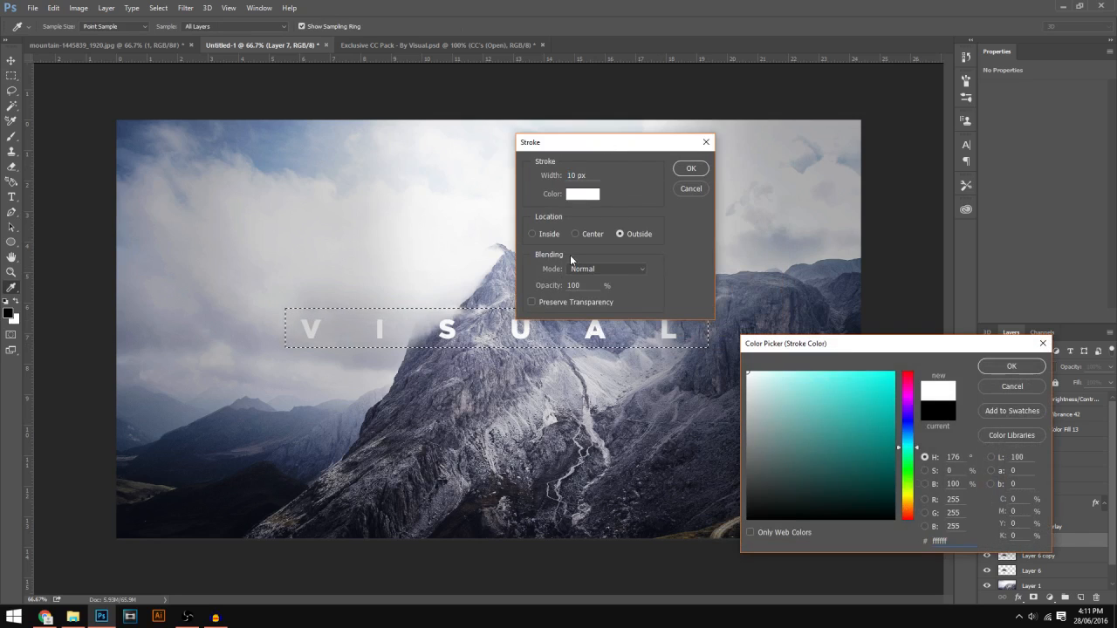
key(Return)
key(Return)
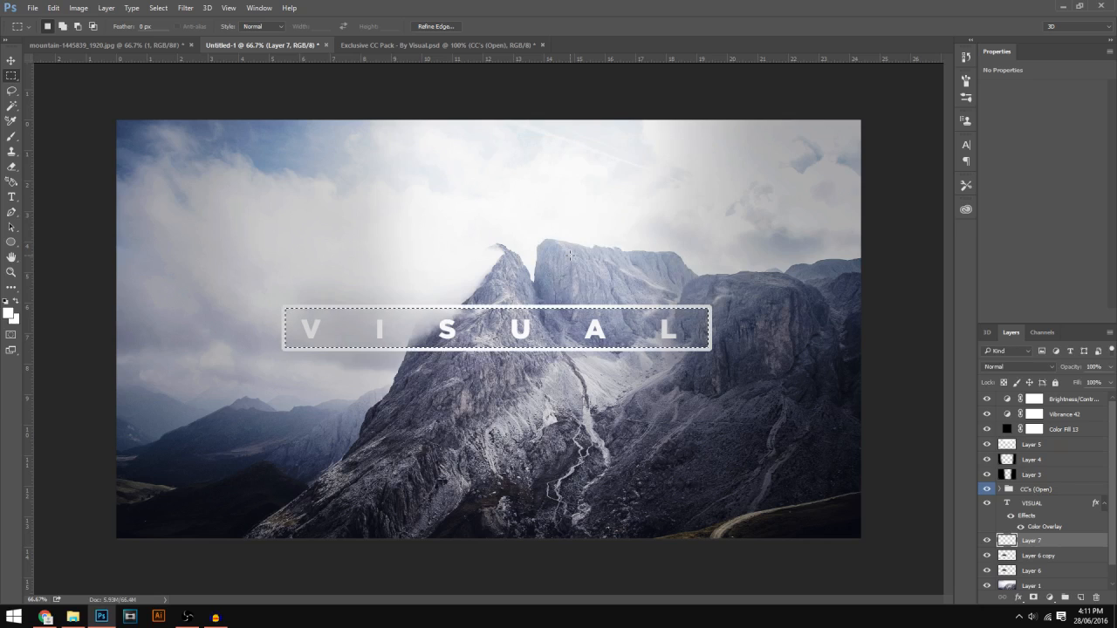
key(ctrl+d)
key(ctrl+alt+z)
key(ctrl+alt+z)
Stroke the outside of the rectangular selection with a thinner white line and deselect it
right_click(521, 330)
click(600, 506)
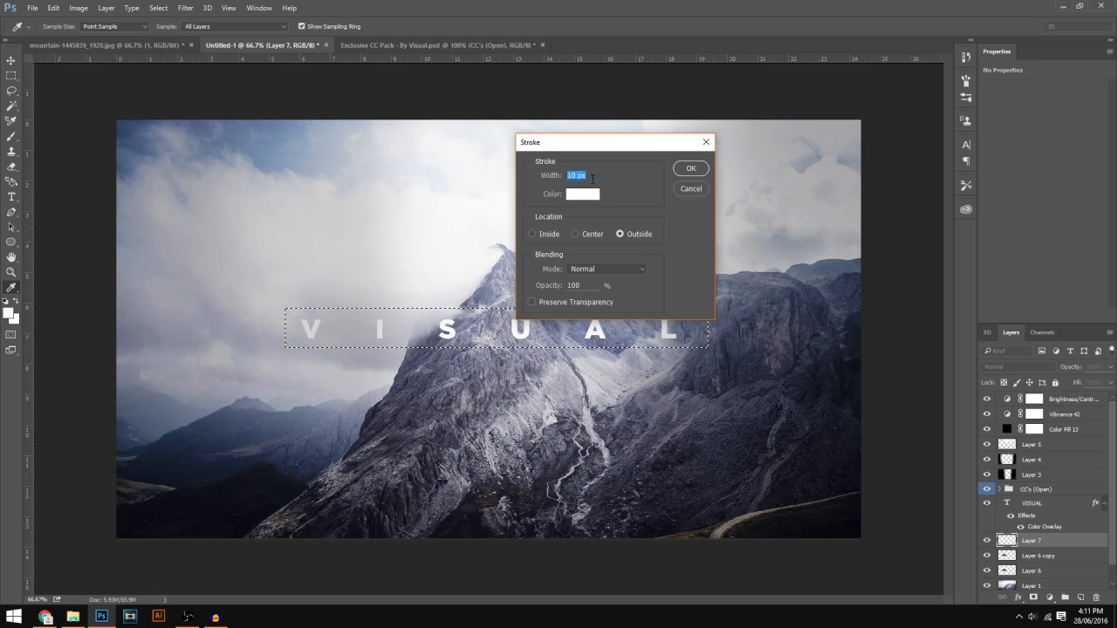
key(Return)
key(m)
key(ctrl+d)
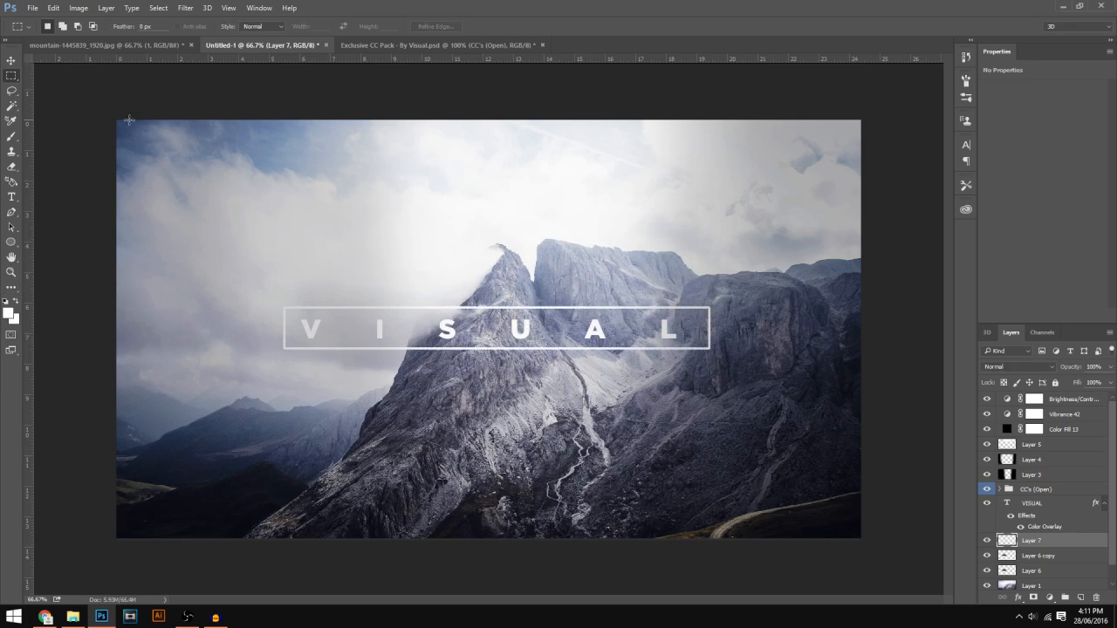
Centre the white frame around the VISUAL lettering and group the frame with the text layer
click(11, 60)
drag(597, 330, 590, 334)
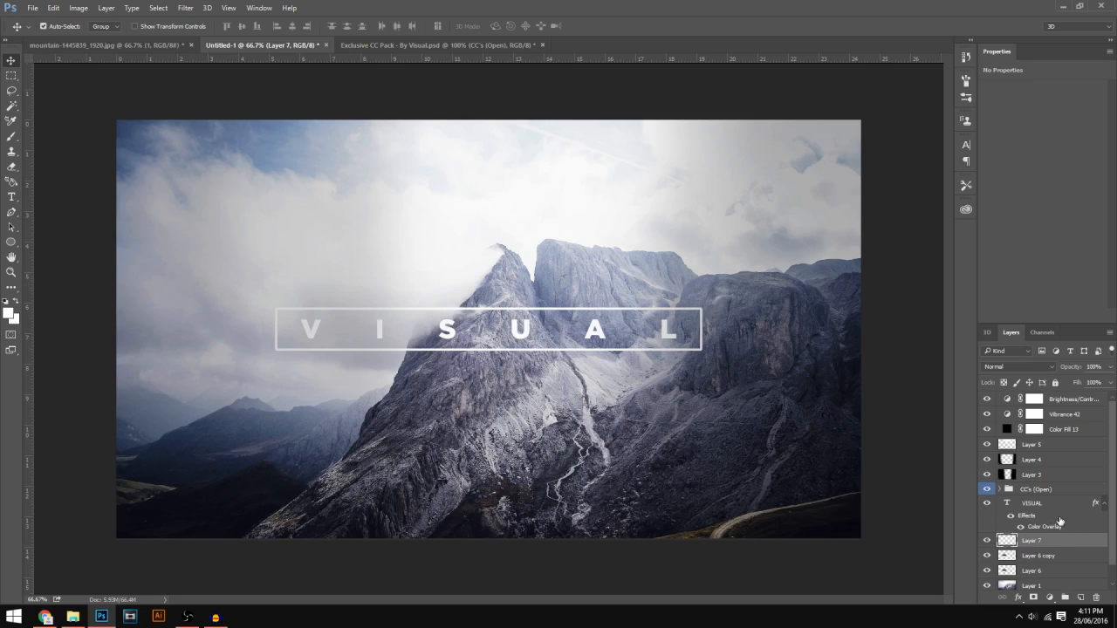
ctrl+click(1055, 508)
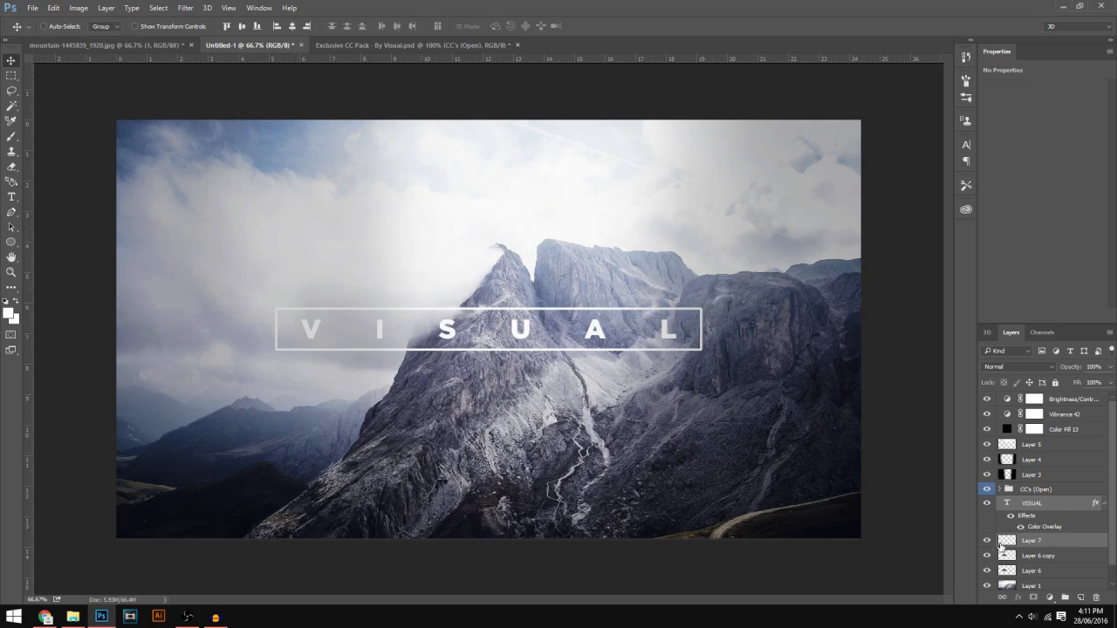
click(1069, 599)
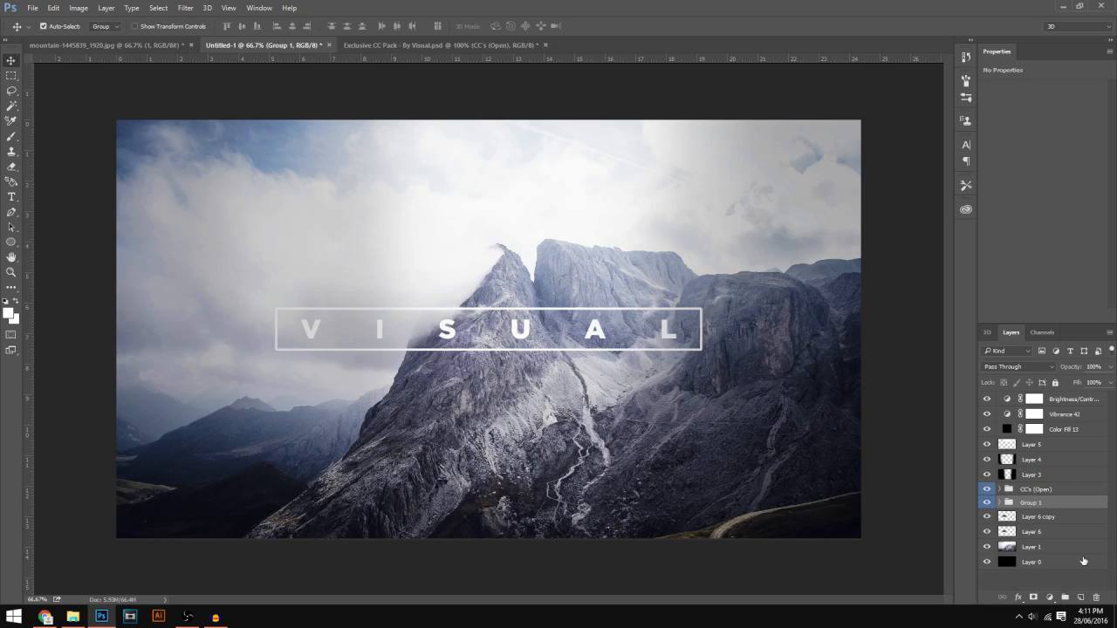
Duplicate the lettering group, merge the copy into a single layer and hide the original group
key(ctrl+j)
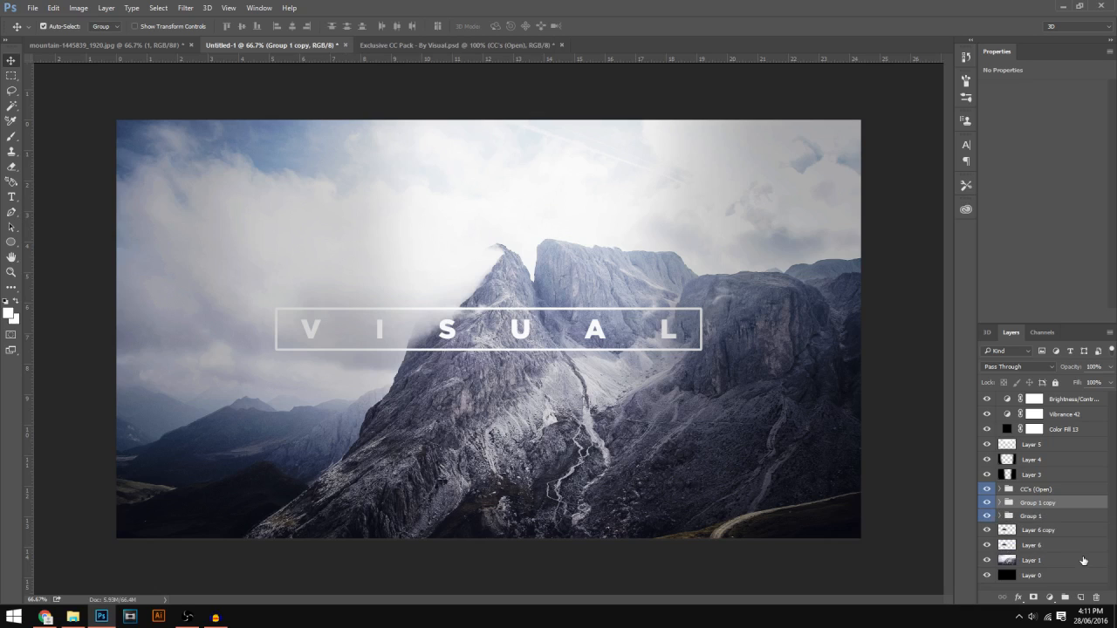
key(ctrl+e)
click(987, 503)
click(986, 504)
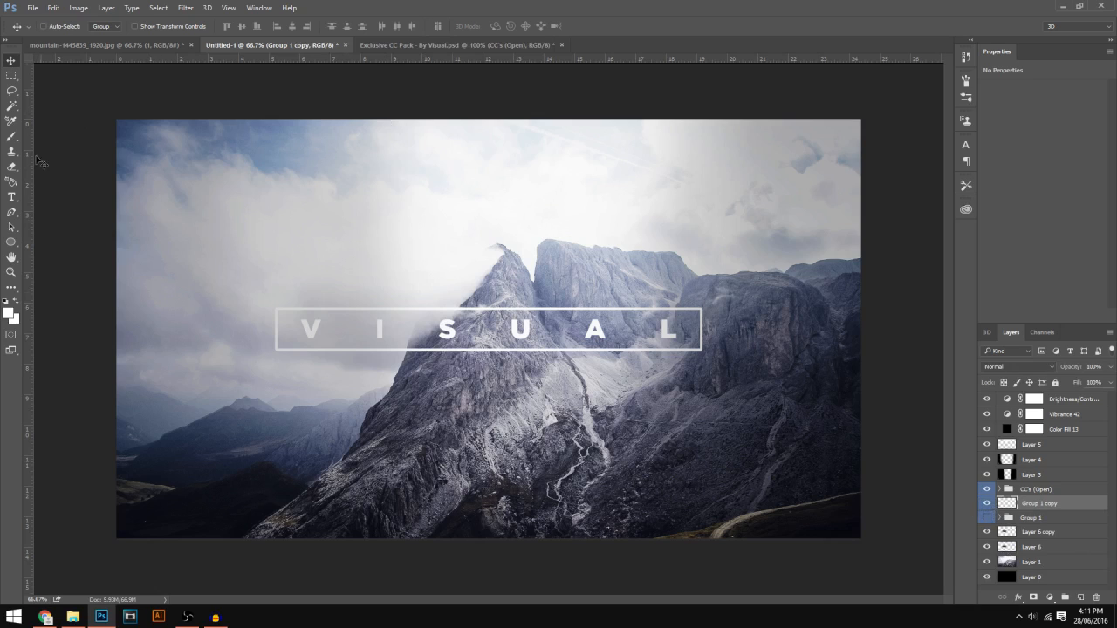
With the merged lettering hidden, start a Pen path up the mountain's left edge from just below the frame's lower line
click(12, 166)
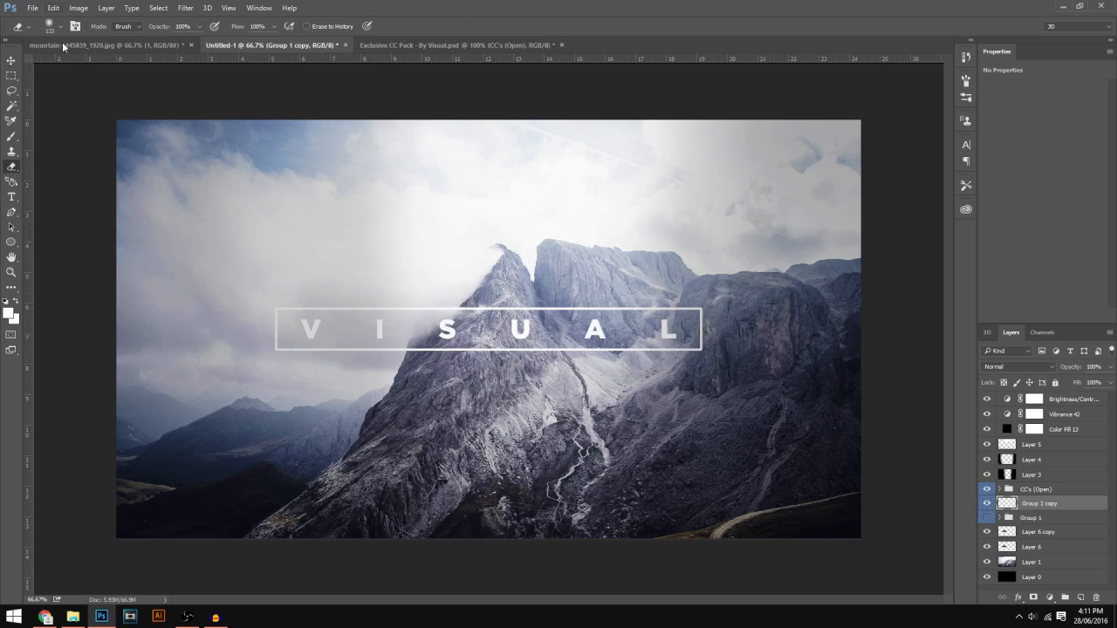
click(11, 60)
key(ctrl)
key(ctrl+1)
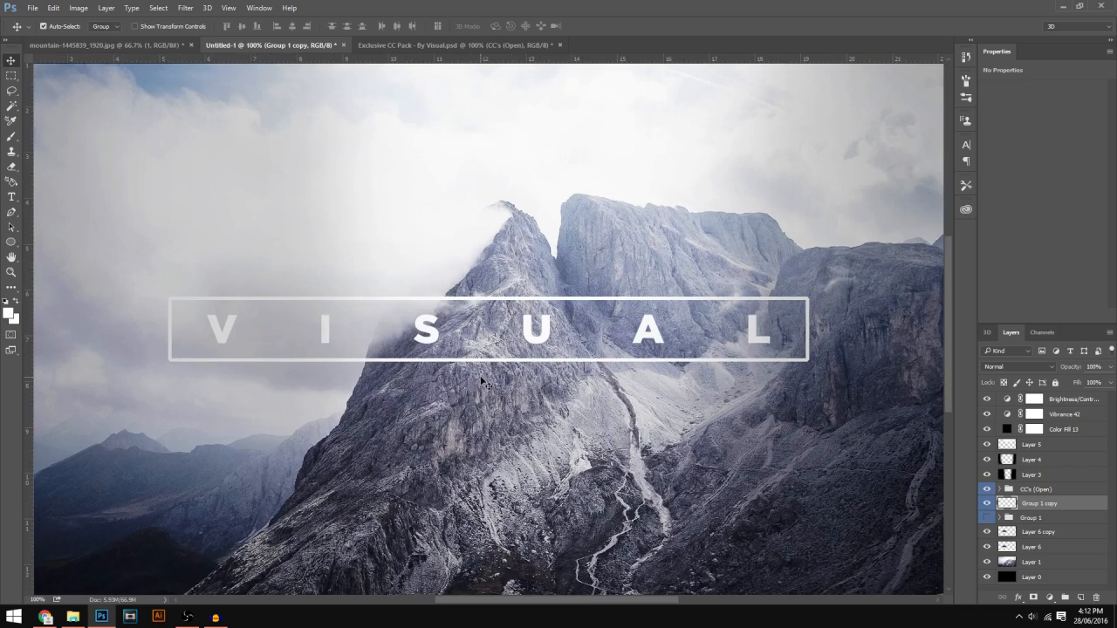
key(ctrl+plus)
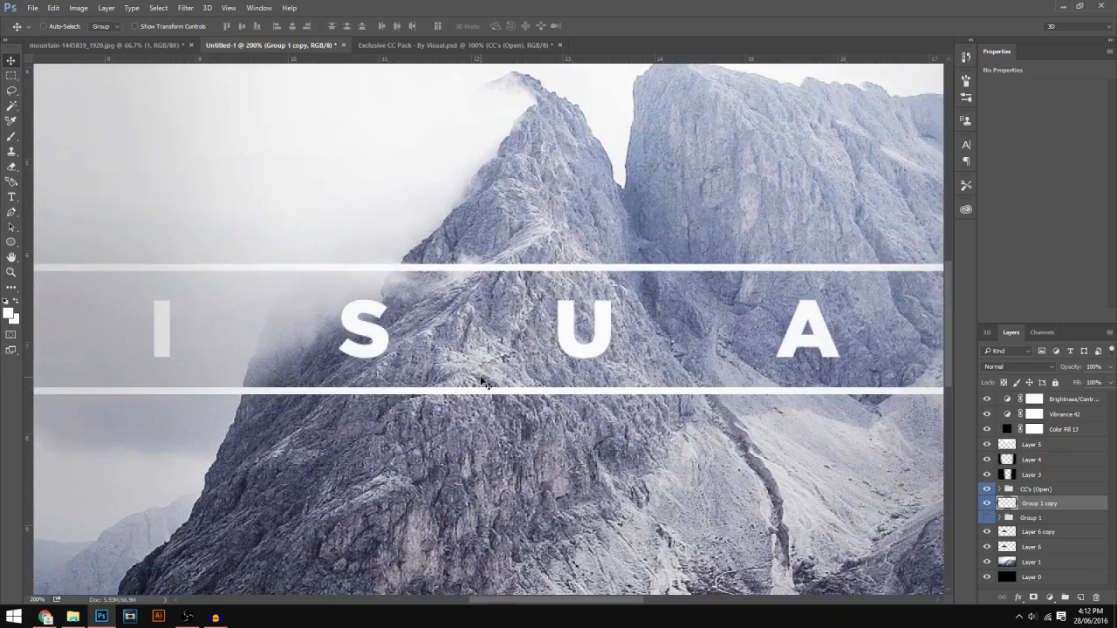
scroll(436, 360, down, 2)
scroll(434, 360, down, 3)
scroll(262, 288, up, 3)
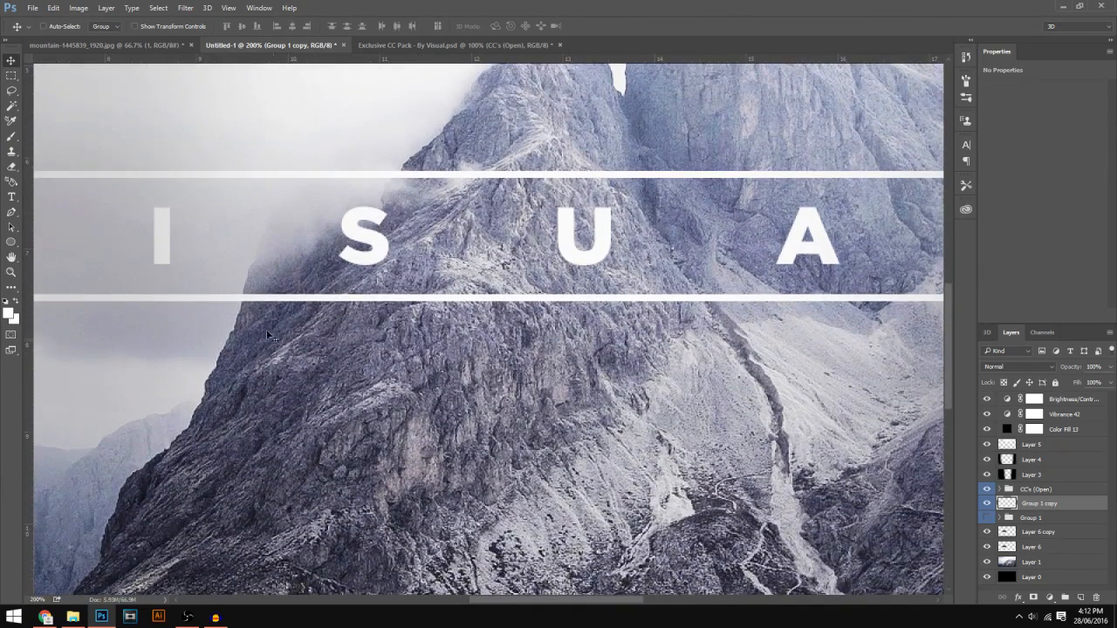
click(11, 212)
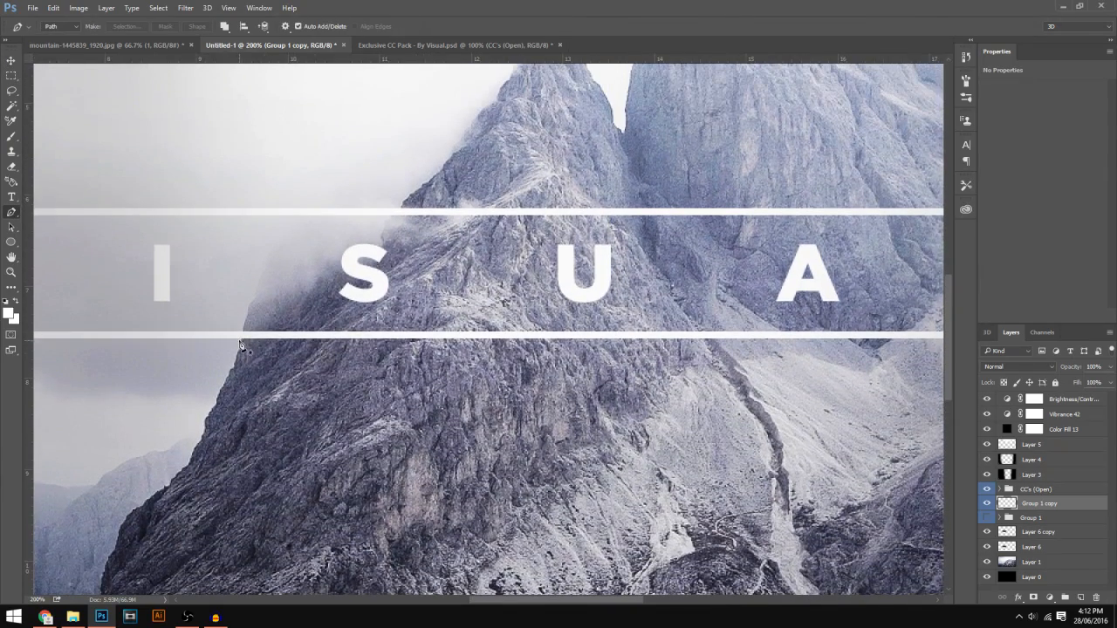
click(987, 503)
click(239, 363)
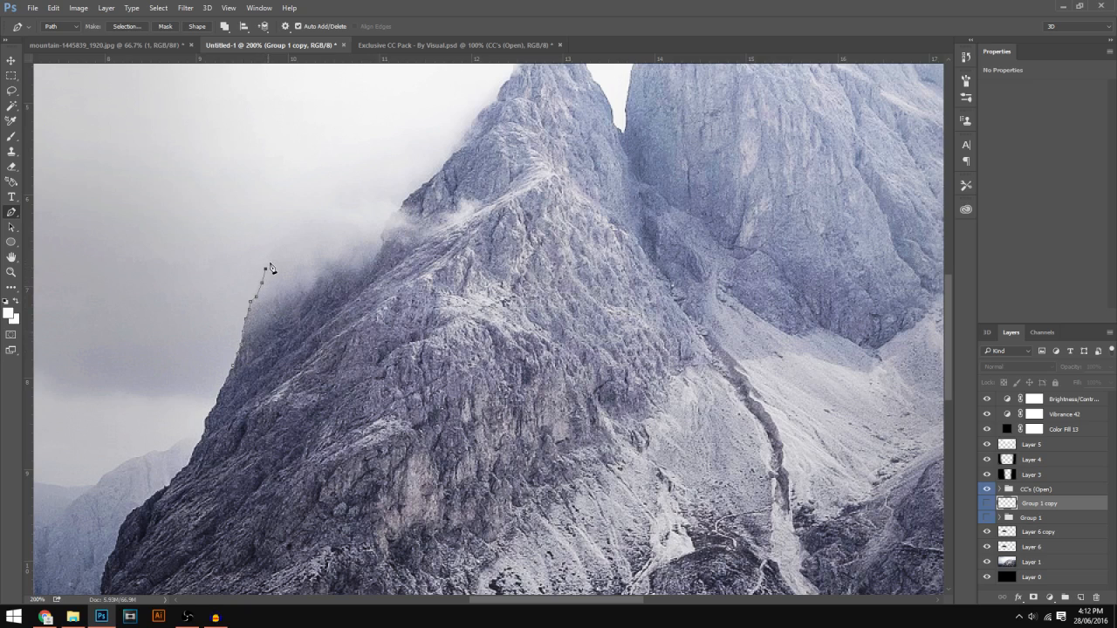
Continue the path around the cloud-covered shoulder of the mountain toward the frame's upper line, checking it against the lettering
click(988, 503)
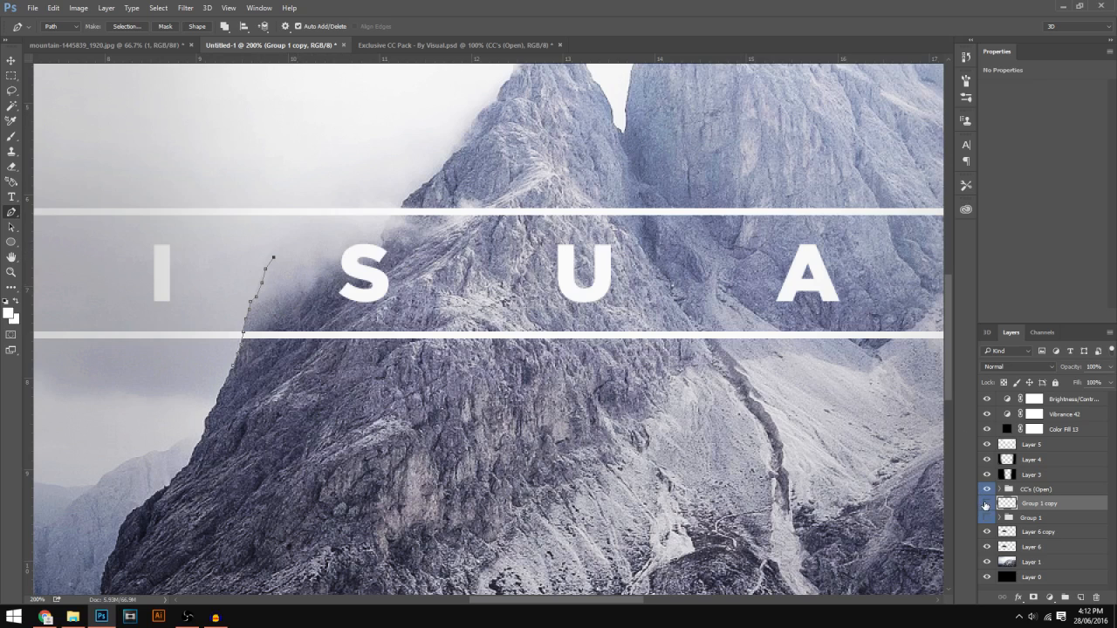
click(986, 504)
click(987, 504)
click(319, 238)
click(352, 238)
click(379, 237)
click(394, 218)
Extend the path up the ridge past the frame's upper line and show the merged lettering again
click(988, 504)
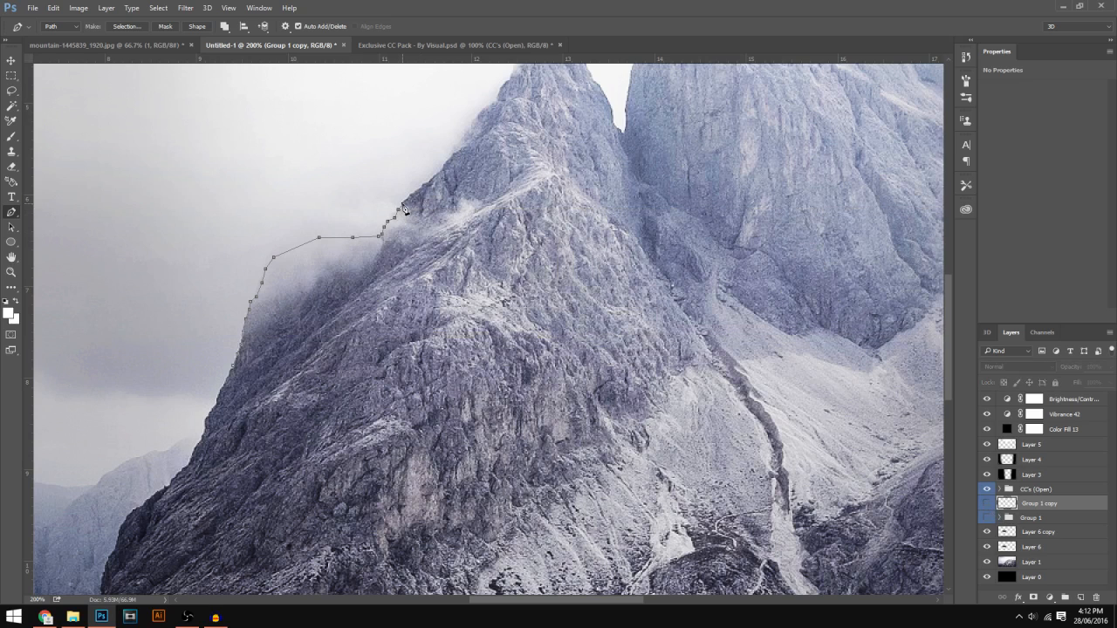
right_click(410, 202)
click(417, 194)
click(988, 505)
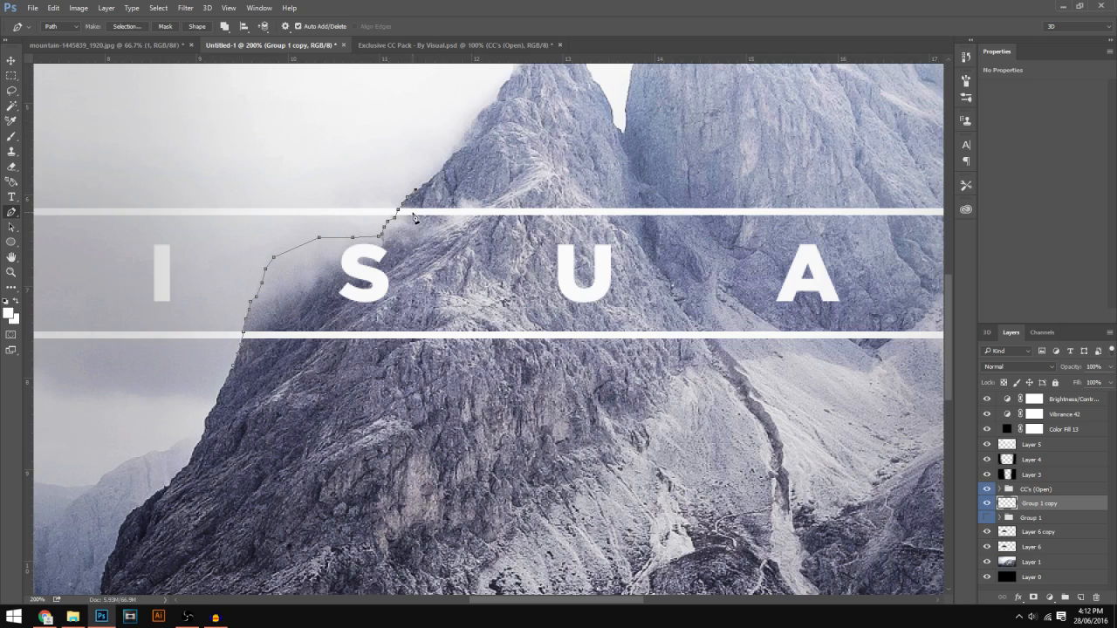
click(220, 185)
key(ctrl+z)
Erase the frame's lower line over the mountain's left slope, below the S, with a soft 62 px eraser
click(11, 167)
click(56, 27)
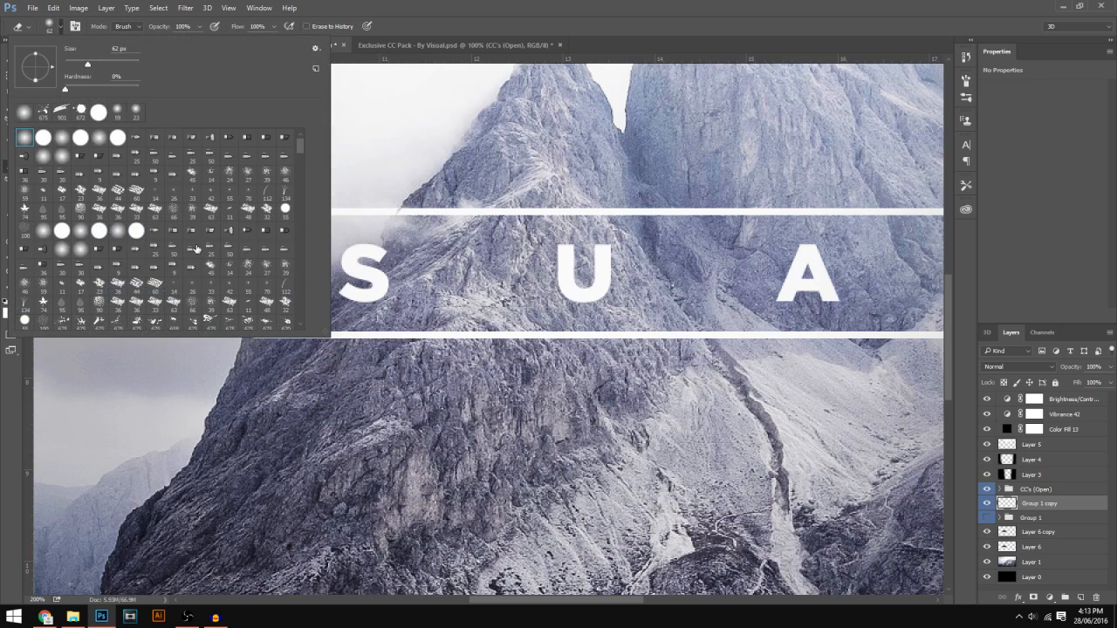
click(63, 27)
drag(267, 346, 329, 334)
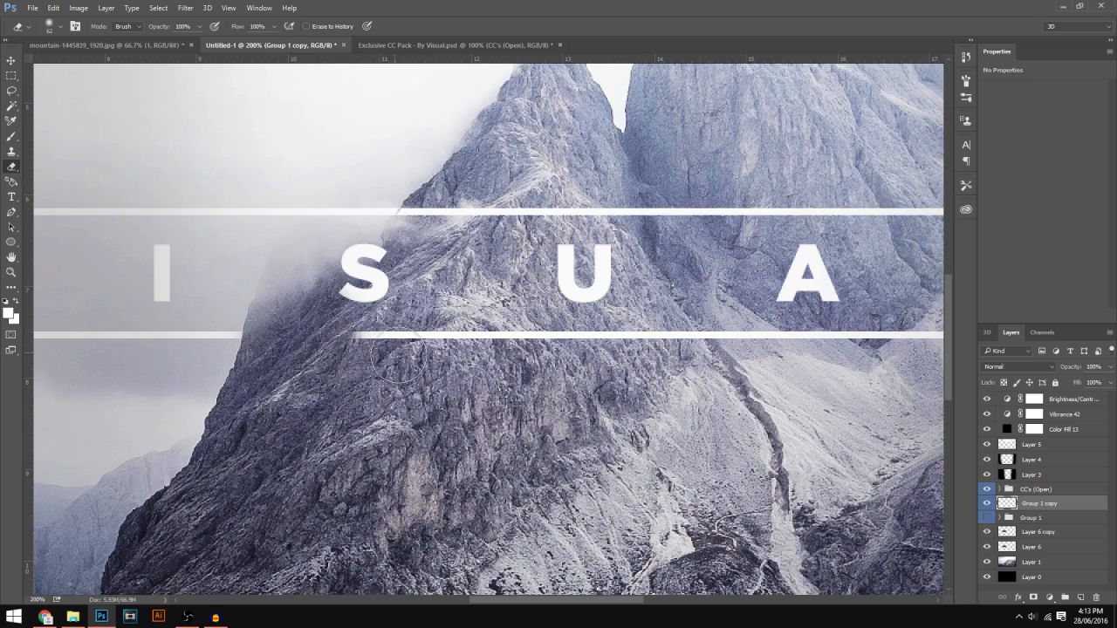
Erase the frame's upper line where it crosses the left ridge, between the S and the U
scroll(534, 469, down, 2)
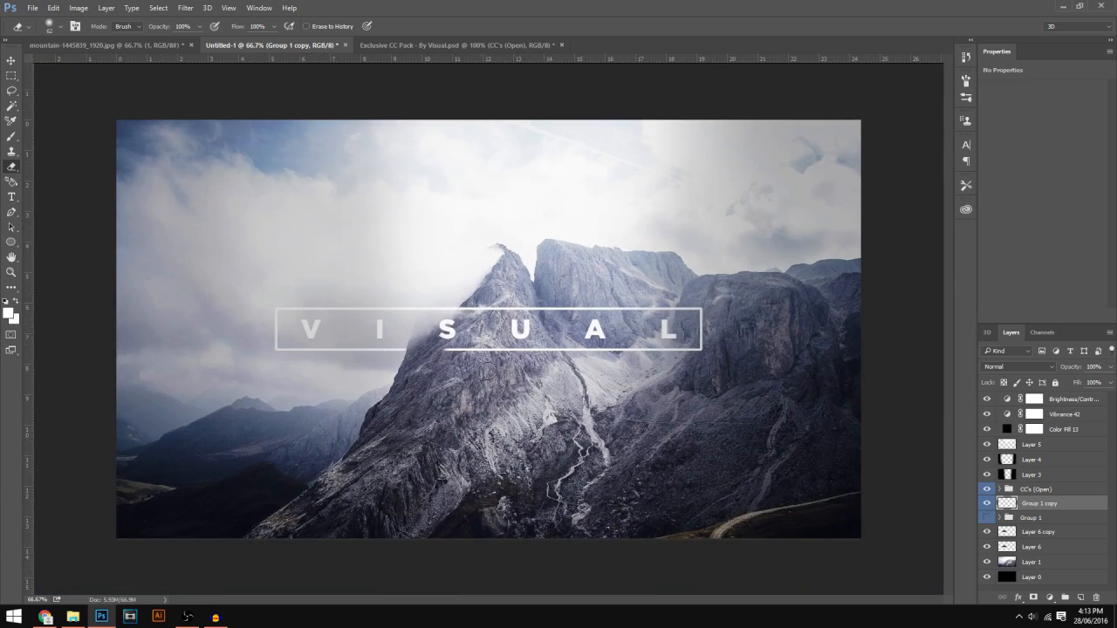
scroll(417, 352, up, 2)
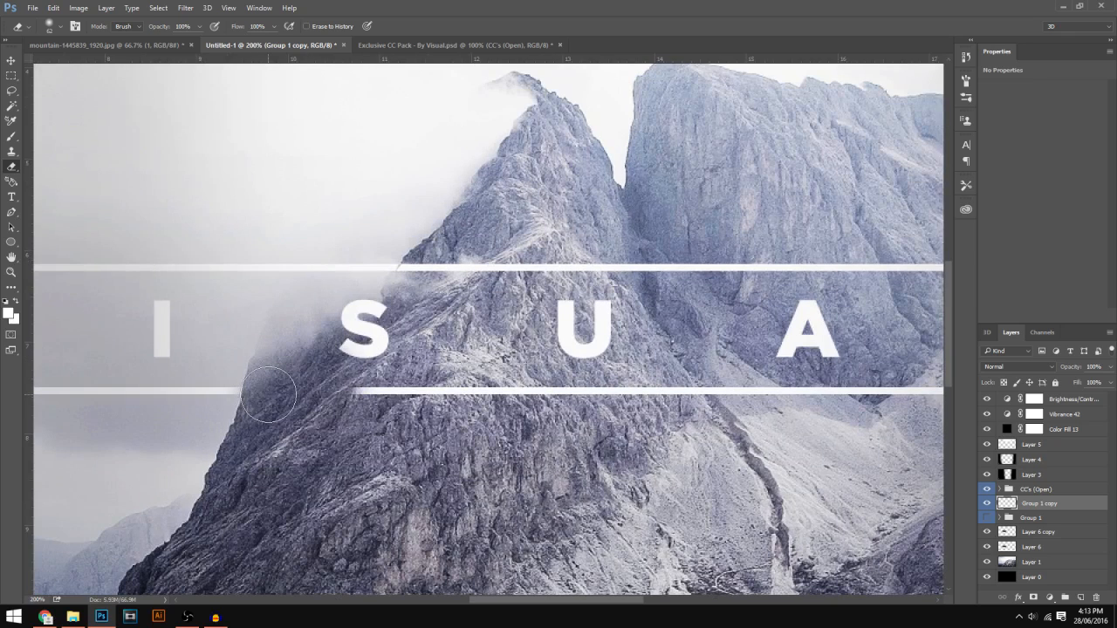
scroll(358, 402, up, 3)
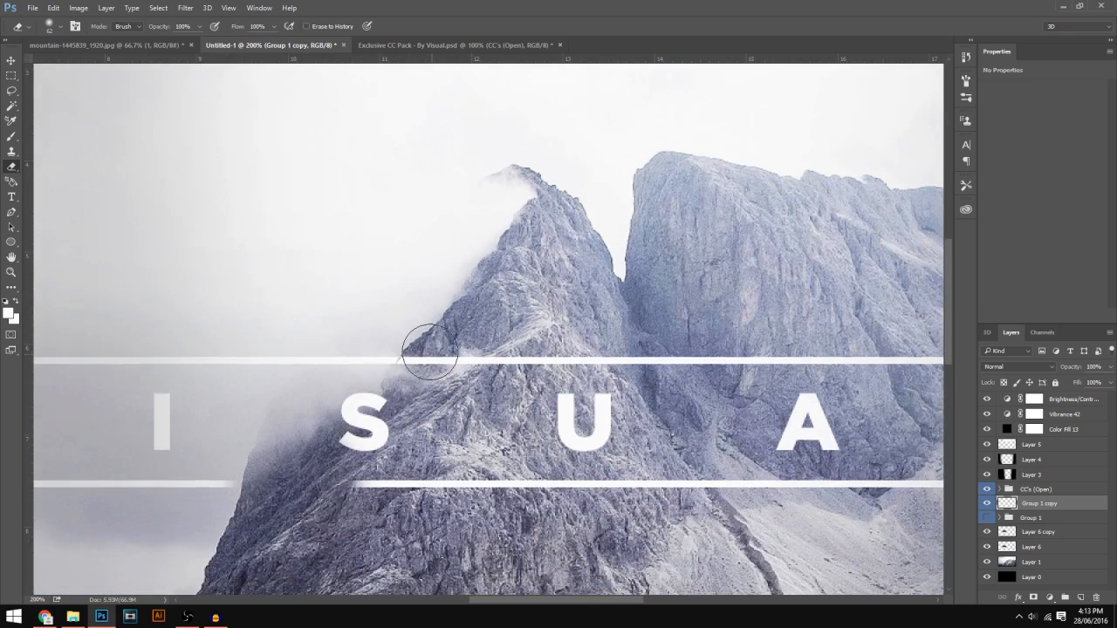
mouse_move(406, 369)
mouse_down()
mouse_move(476, 360)
mouse_move(463, 355)
mouse_move(472, 335)
mouse_up()
scroll(608, 313, down, 5)
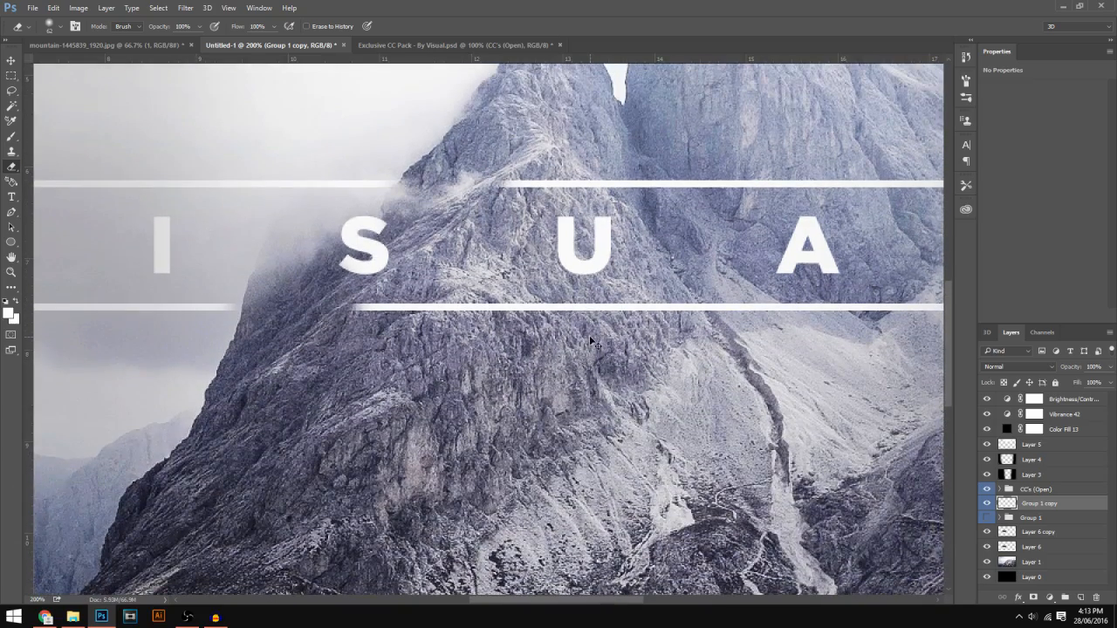
key(ctrl+minus)
key(ctrl+minus)
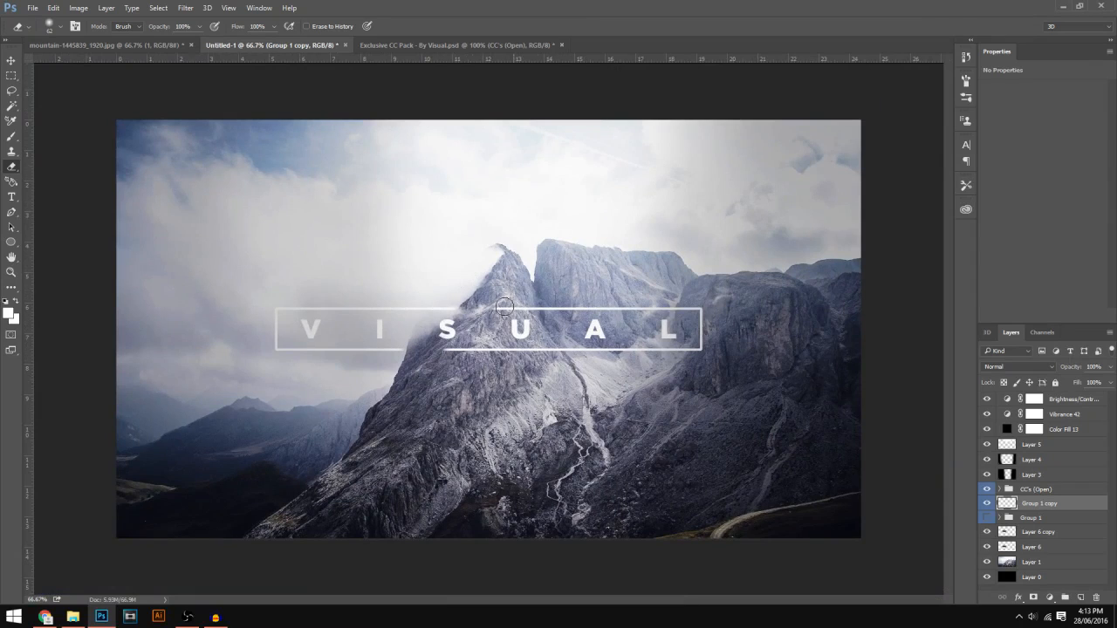
Trace a short pen path along the rock edge at the L's upper-left corner, hiding the merged lettering while tracing
key(ctrl+plus)
key(ctrl+plus)
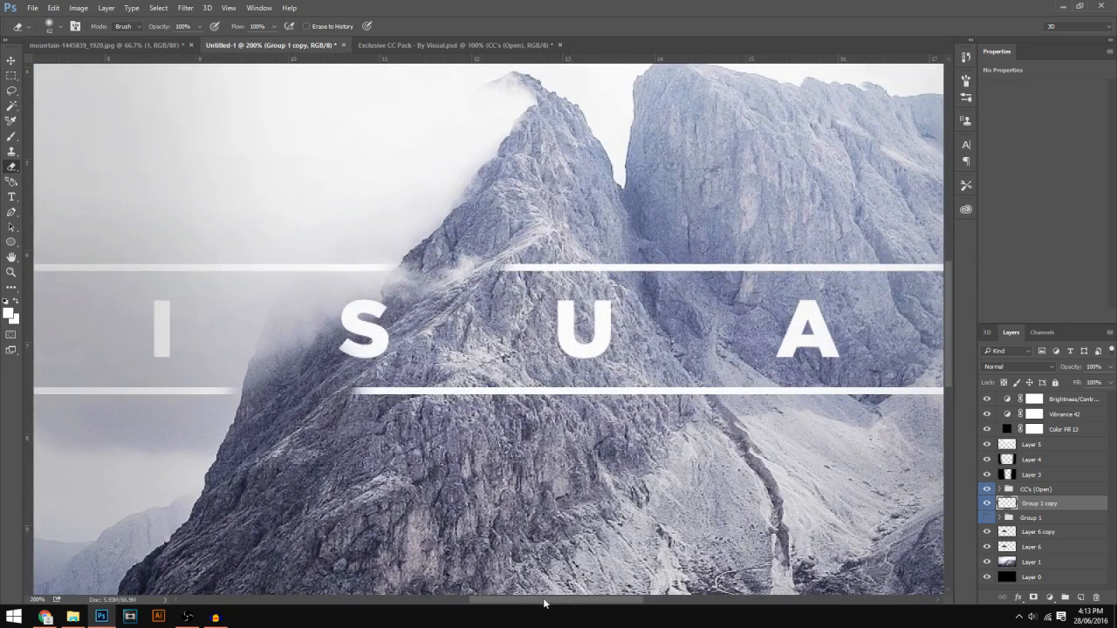
mouse_move(547, 606)
mouse_down()
mouse_move(481, 601)
mouse_move(538, 601)
mouse_move(503, 603)
mouse_up()
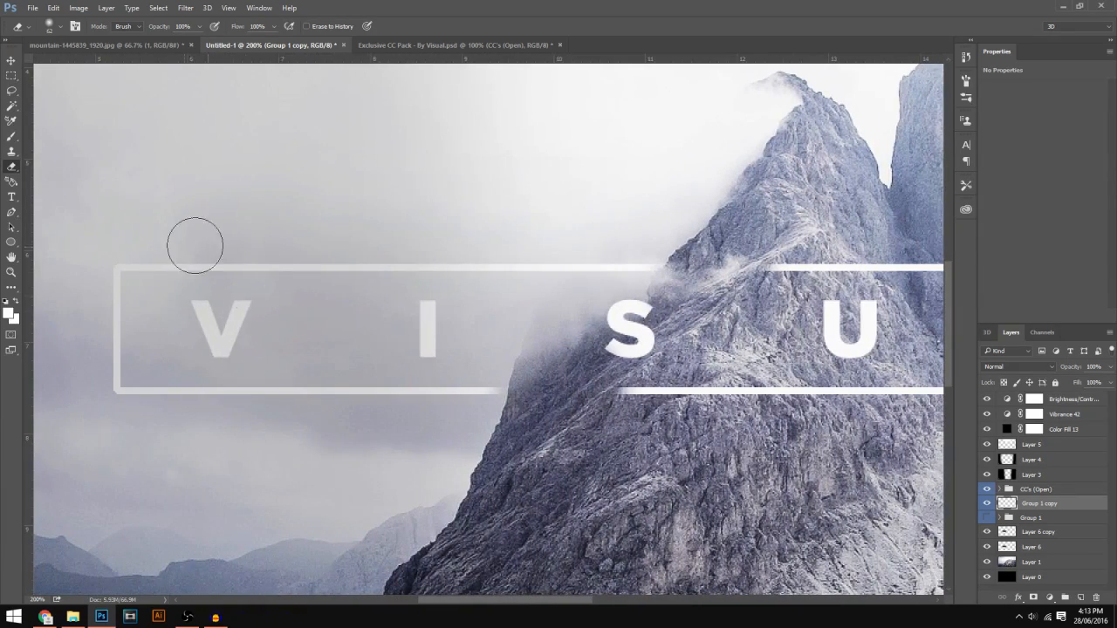
drag(509, 600, 655, 608)
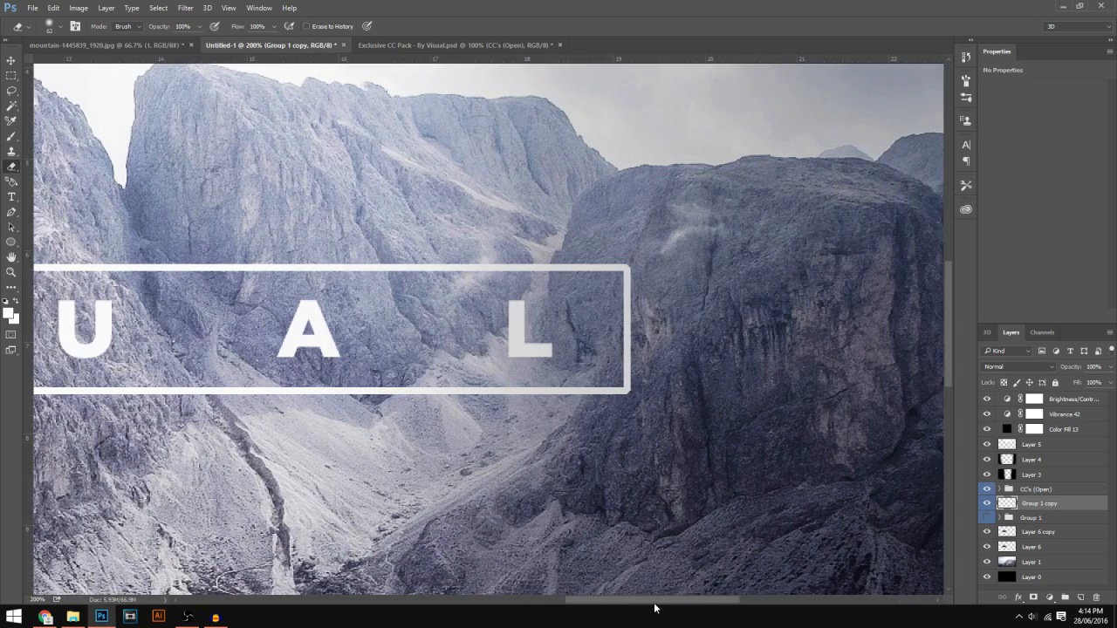
key(ctrl+plus)
key(ctrl+plus)
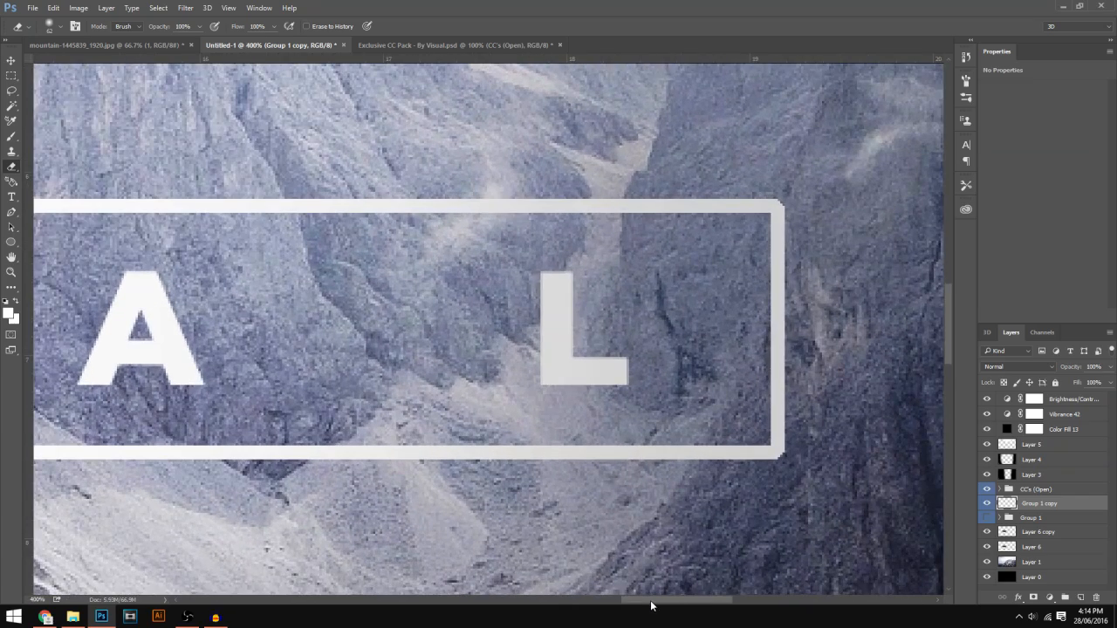
click(984, 504)
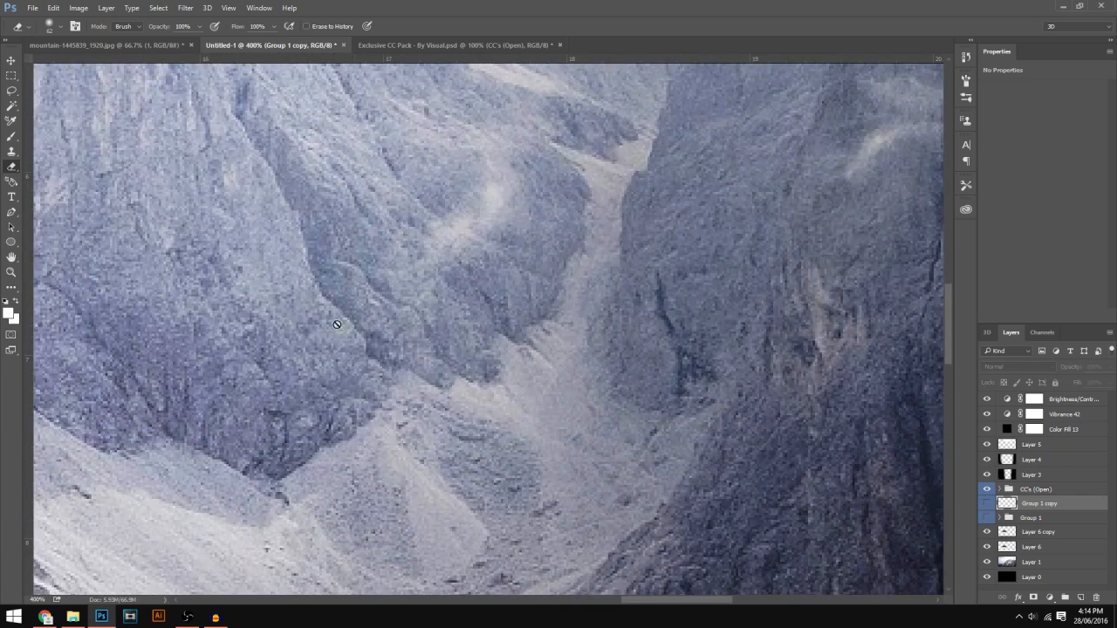
key(ctrl+minus)
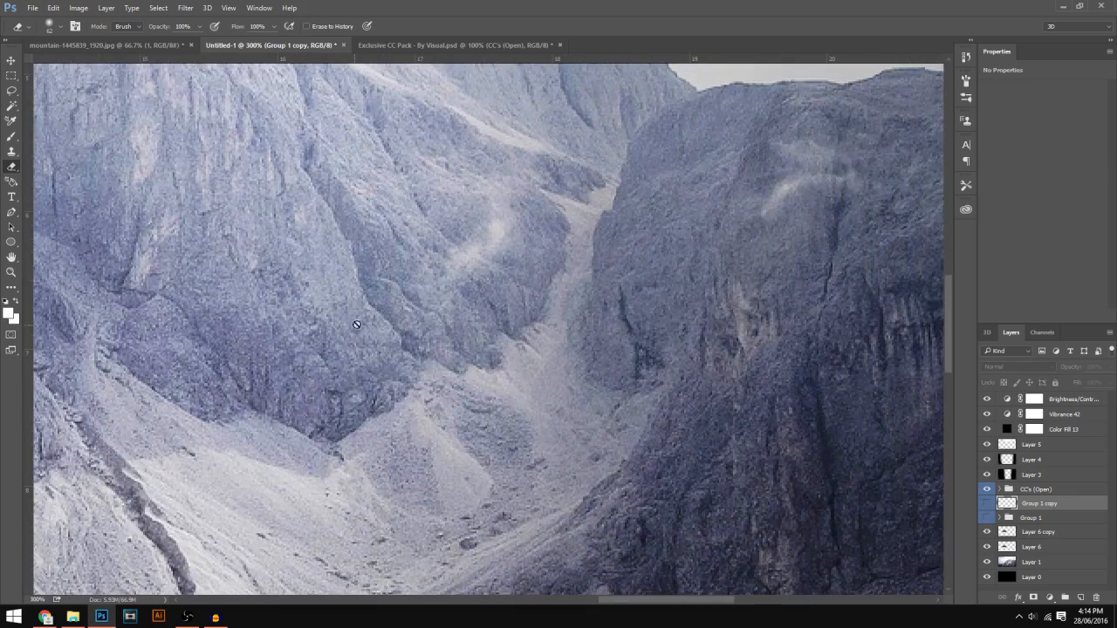
key(ctrl+minus)
click(13, 213)
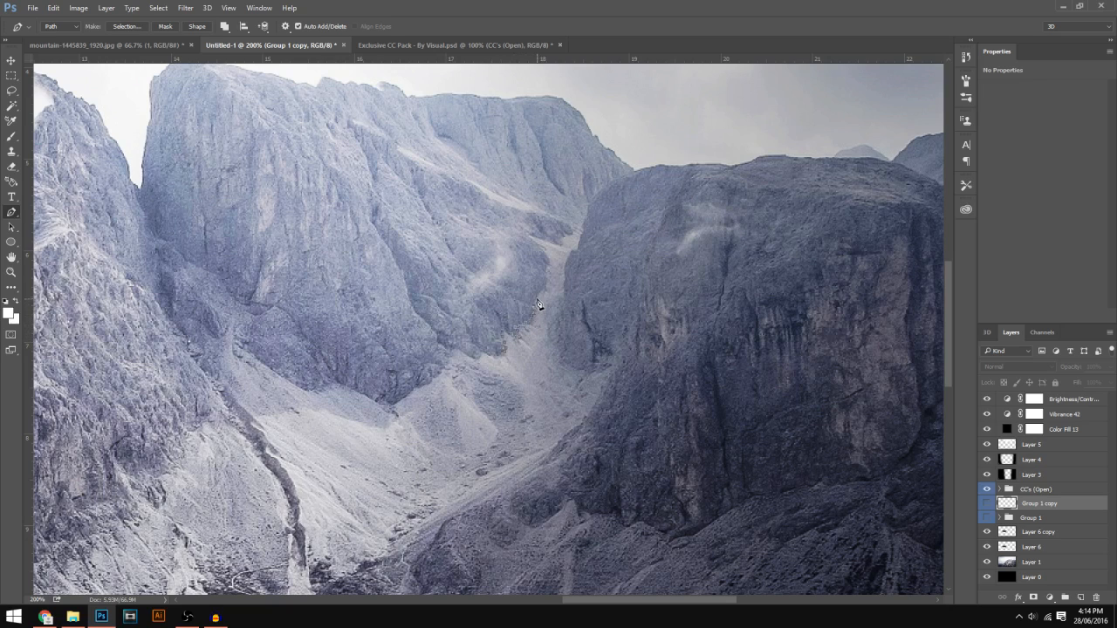
click(986, 503)
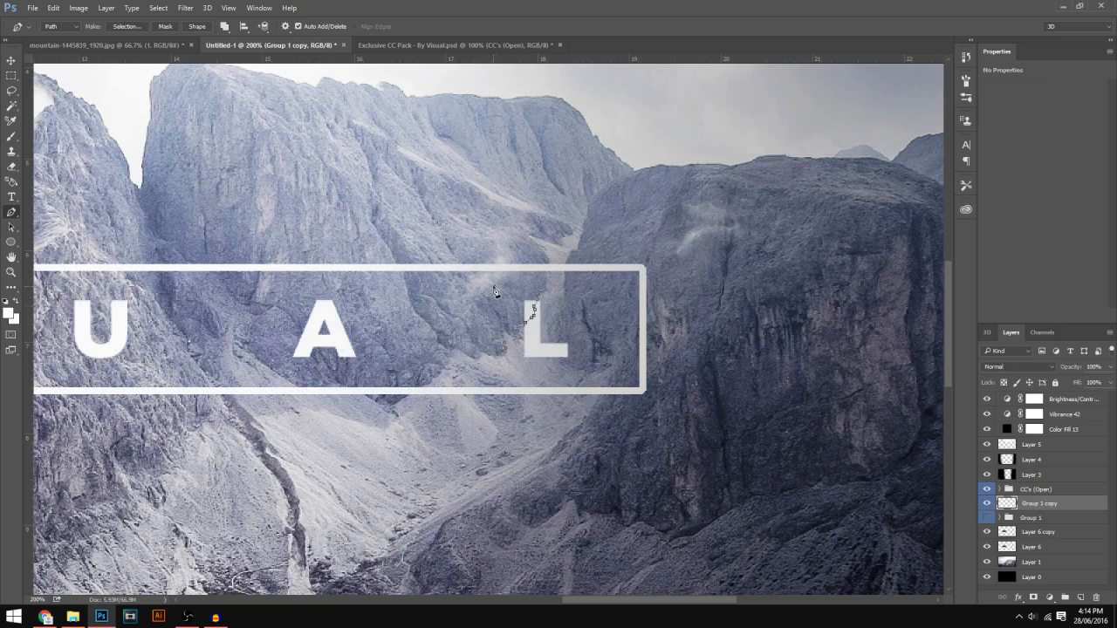
Try turning the path into a selection and cutting the upper-left corner out of the L
right_click(495, 312)
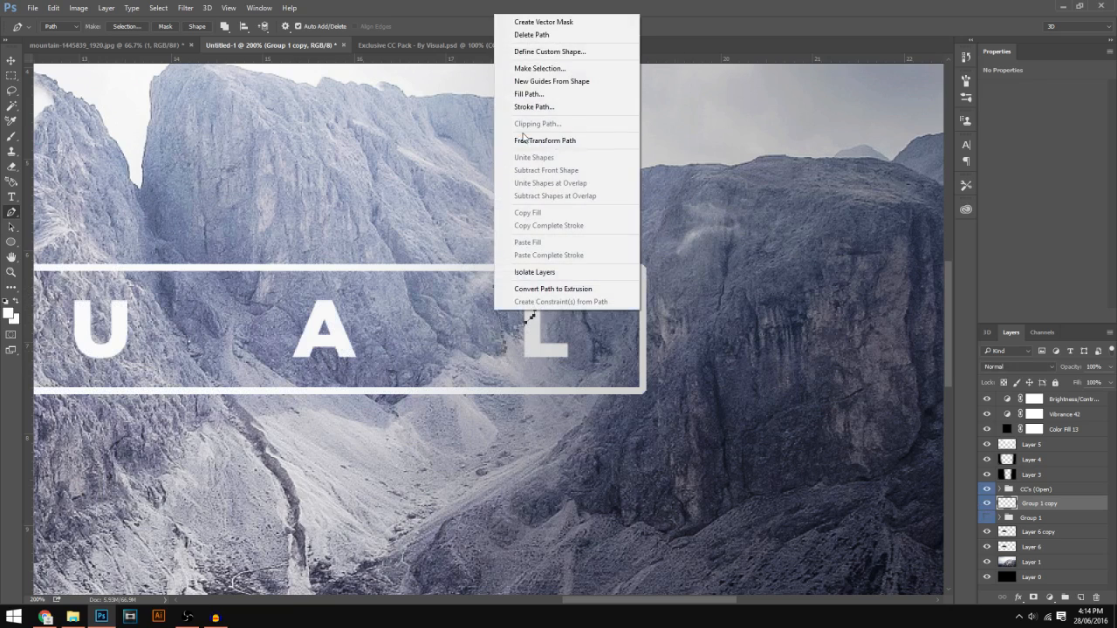
click(535, 69)
key(Return)
key(ctrl+d)
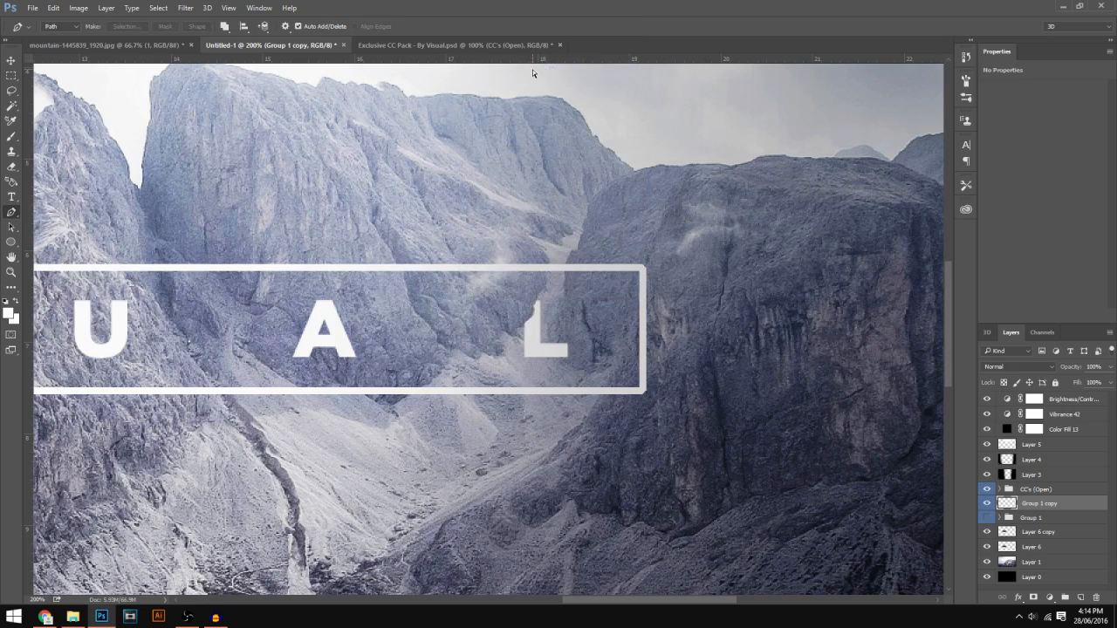
scroll(605, 287, down, 2)
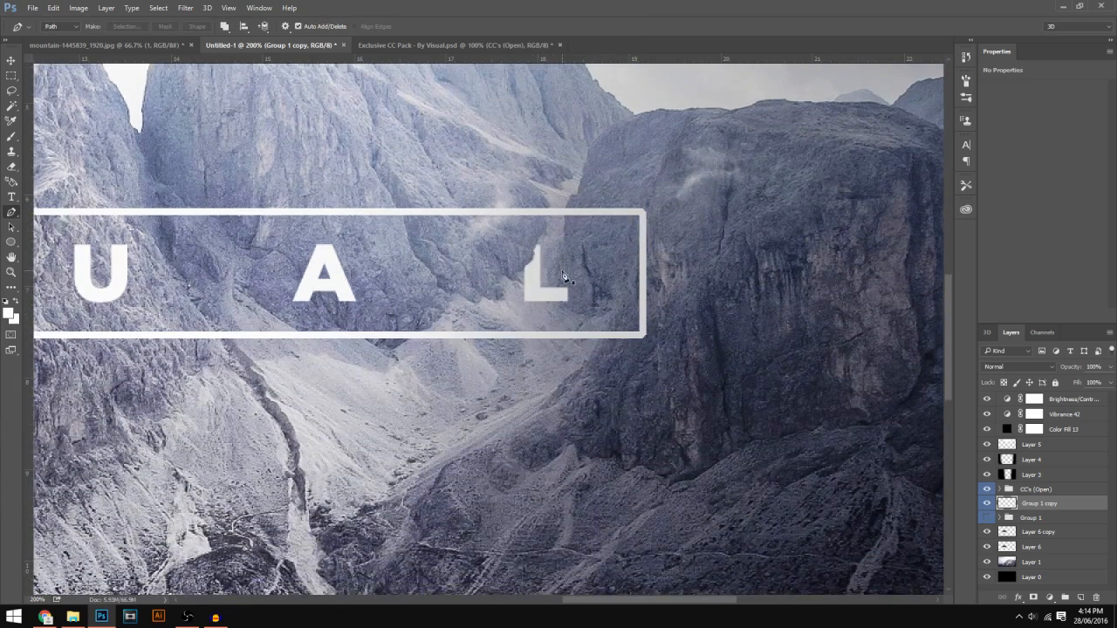
scroll(663, 255, up, 4)
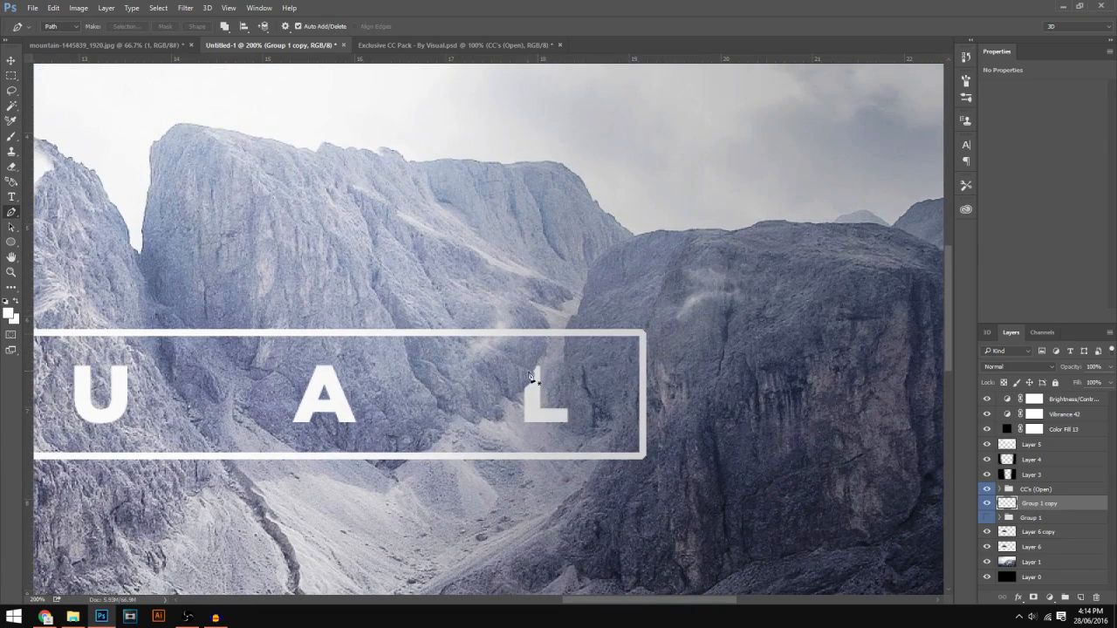
click(532, 372)
click(526, 386)
key(BackSpace)
key(BackSpace)
Trace a closed pen path around the S's upper-left part along the ridge, checking its position against the merged lettering
scroll(584, 358, up, 2)
scroll(584, 358, down, 4)
drag(619, 597, 505, 602)
click(985, 506)
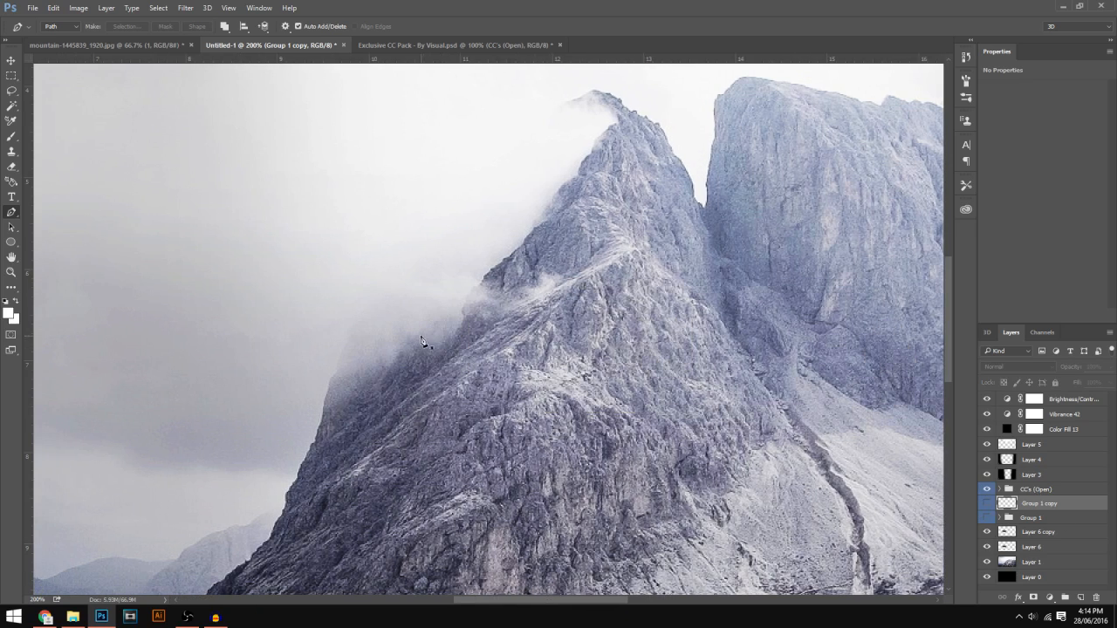
click(422, 338)
click(439, 339)
click(453, 326)
click(989, 504)
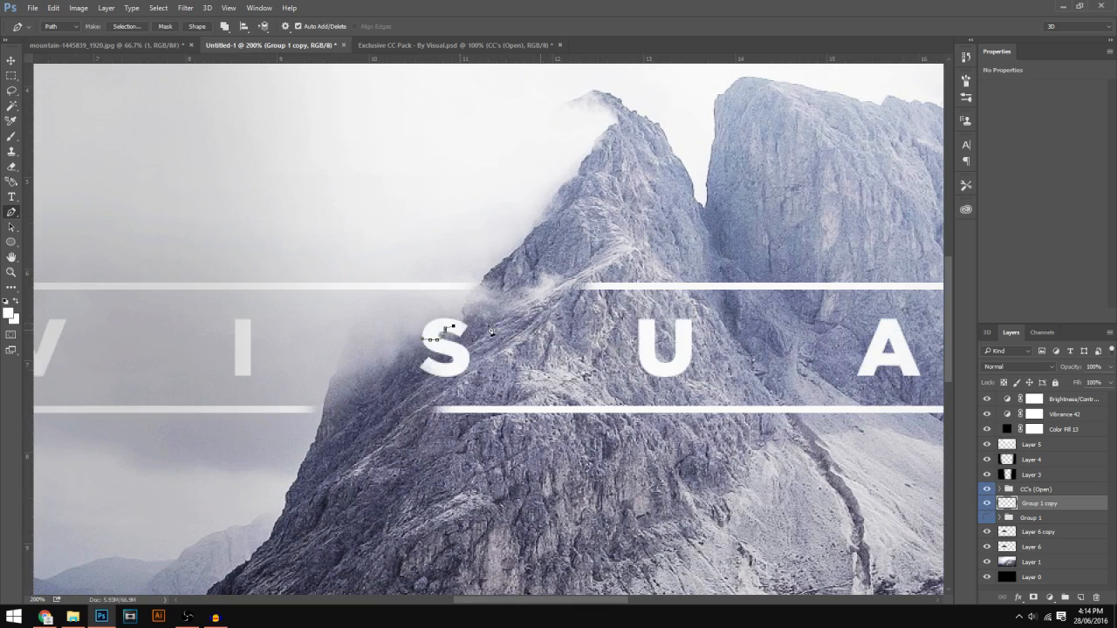
click(410, 310)
click(424, 338)
Try converting the path to a selection and cutting away the upper-left part of the S
right_click(425, 335)
click(471, 90)
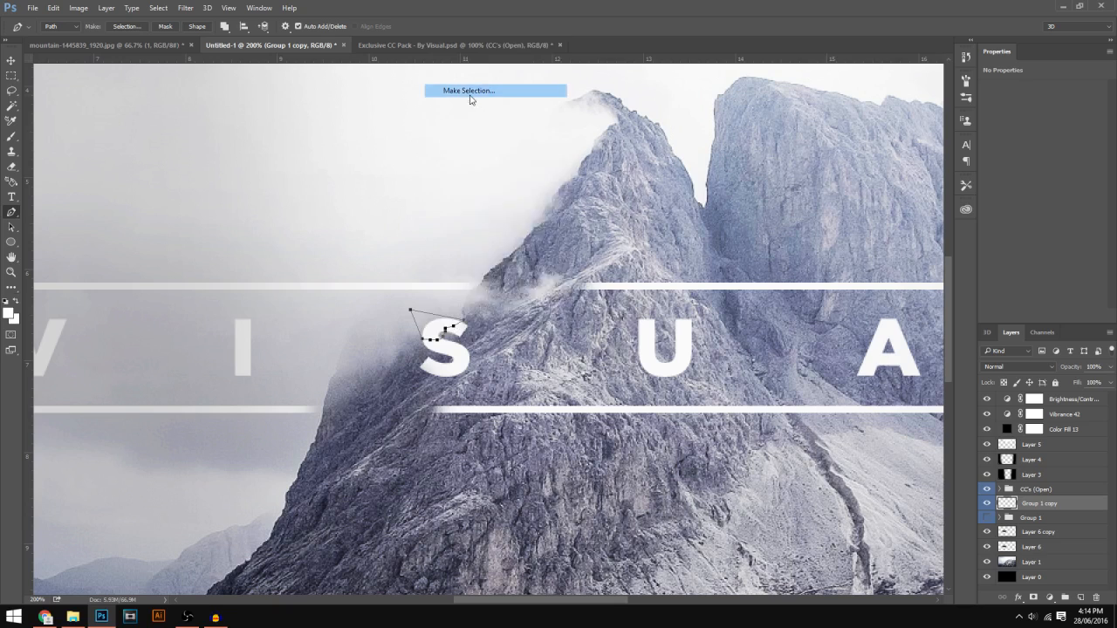
key(Return)
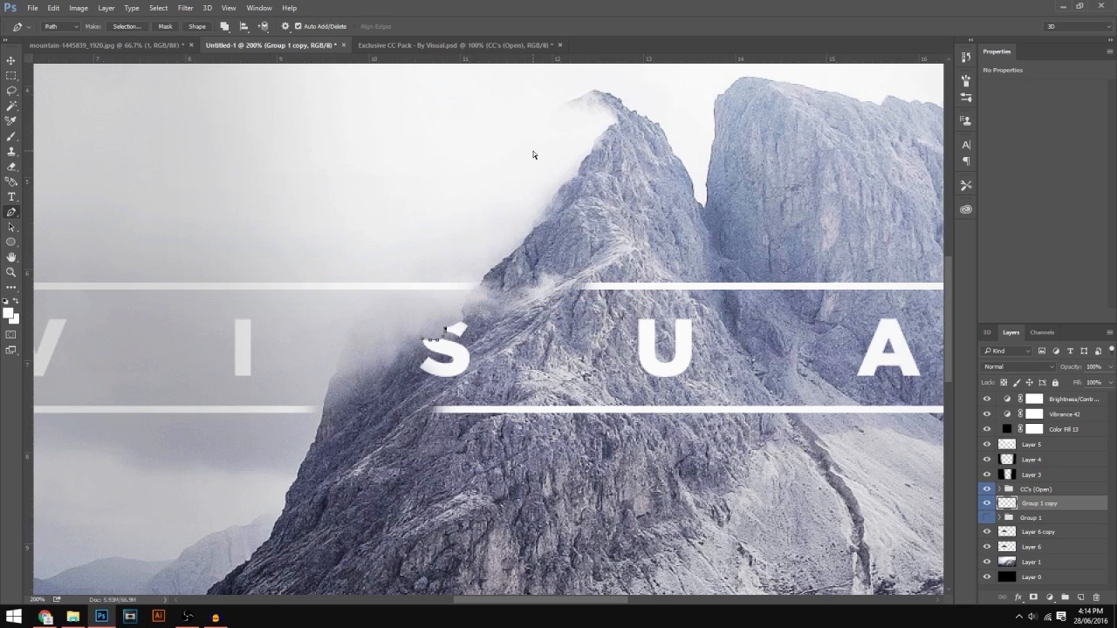
key(ctrl+d)
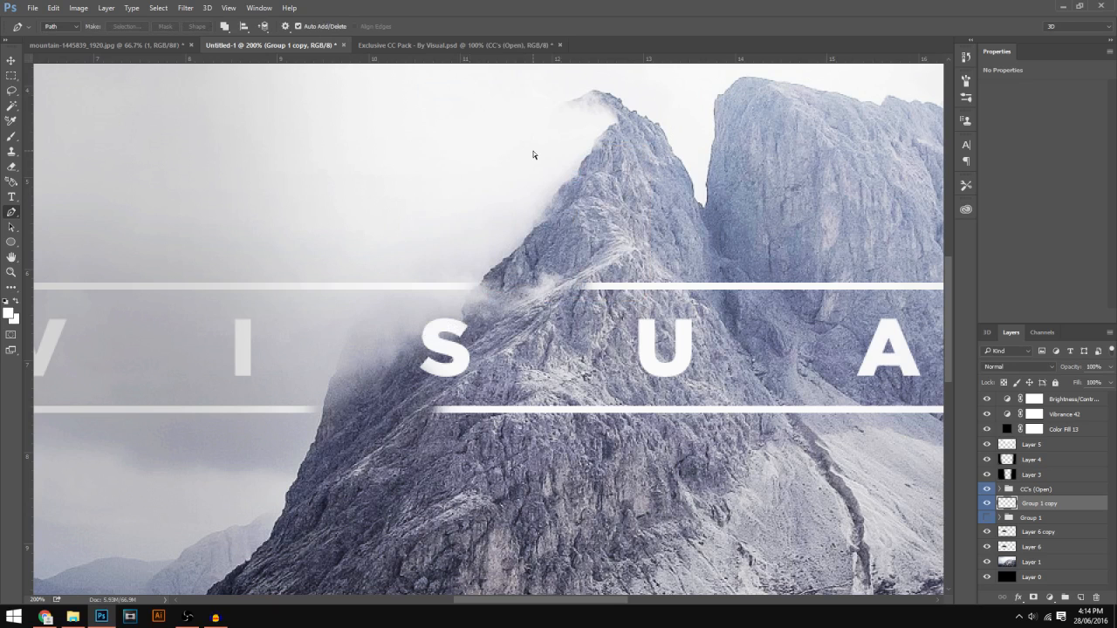
Erase the right end of the frame where it crosses the dark cliff beyond the L, using the soft 62 px eraser
key(ctrl+minus)
key(ctrl+minus)
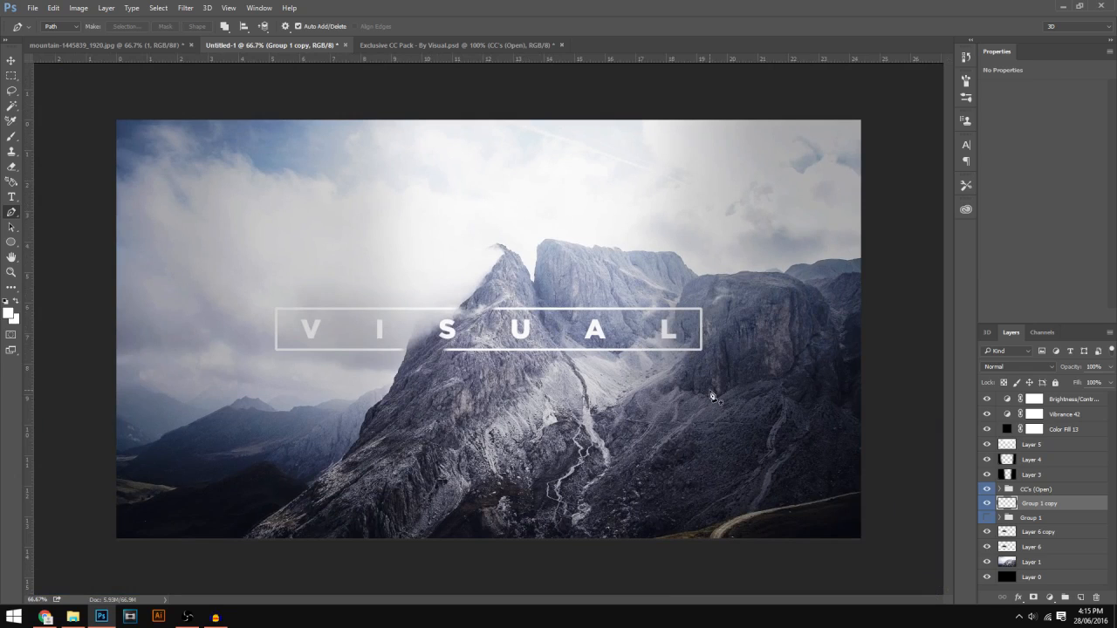
key(ctrl+plus)
key(ctrl+plus)
key(ctrl+plus)
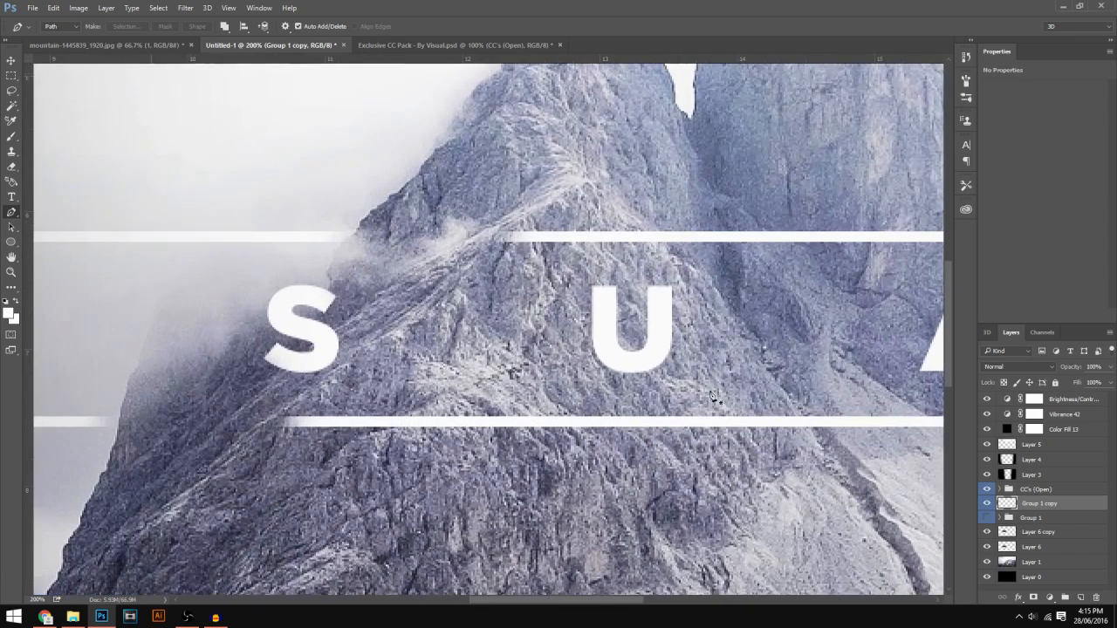
drag(593, 602, 707, 613)
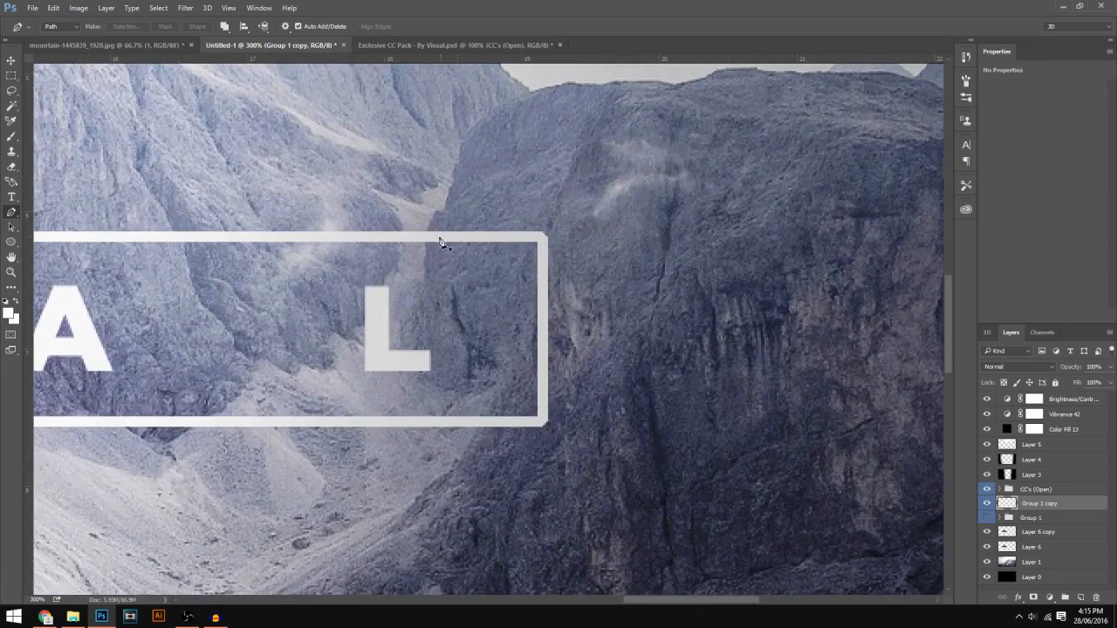
click(427, 244)
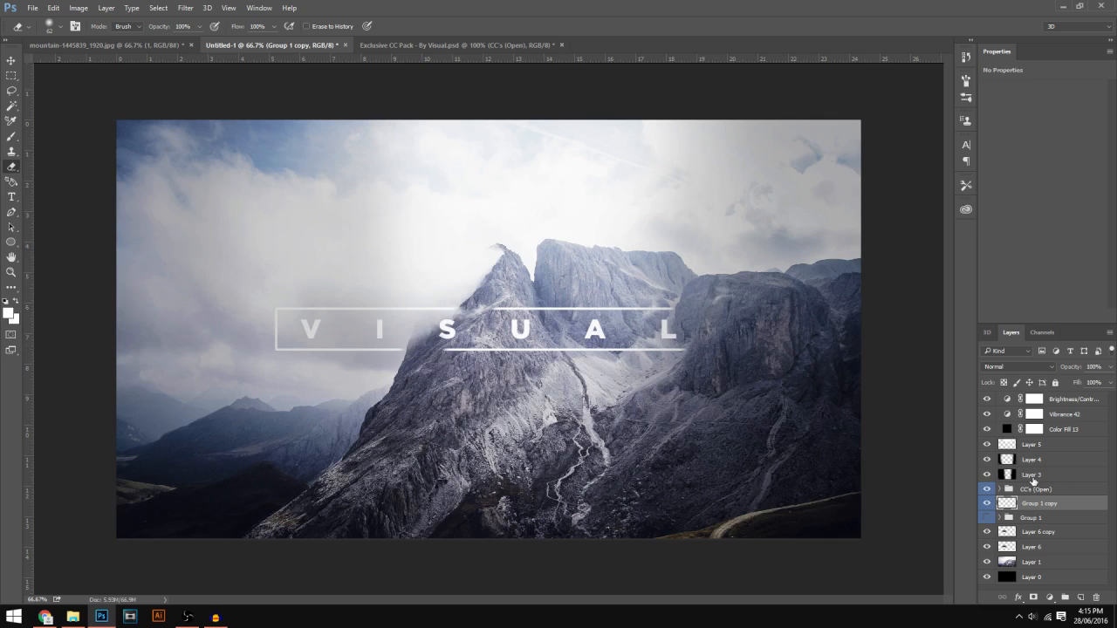
Add a new layer above the Brightness/Contrast adjustment and set up a soft 338 px brush with 0% hardness
click(1051, 397)
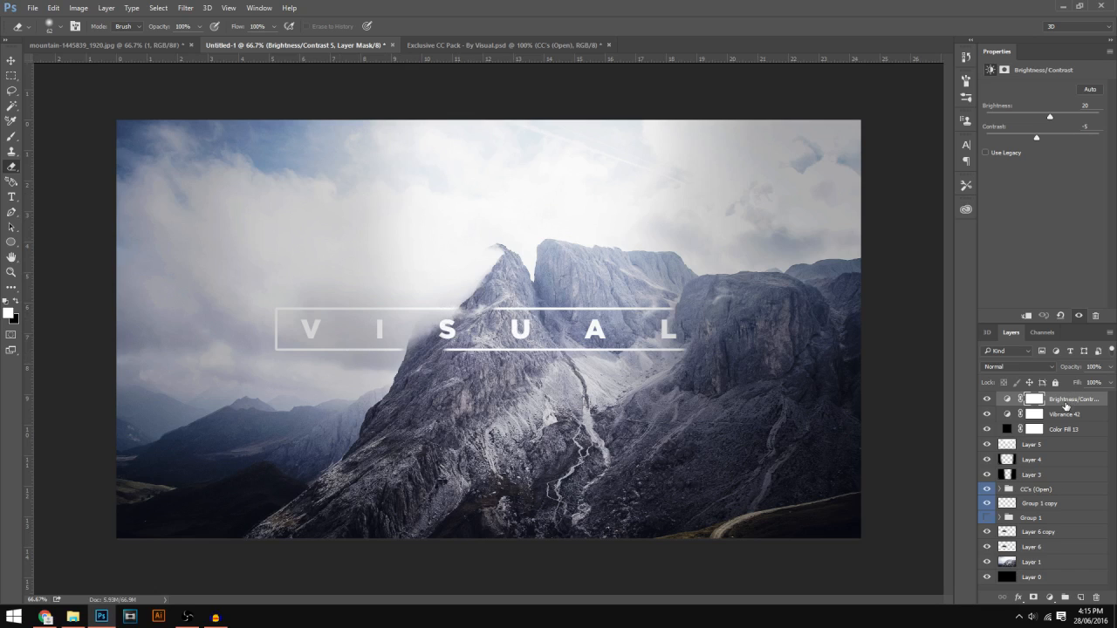
click(1080, 597)
click(12, 136)
click(60, 27)
drag(125, 65, 135, 66)
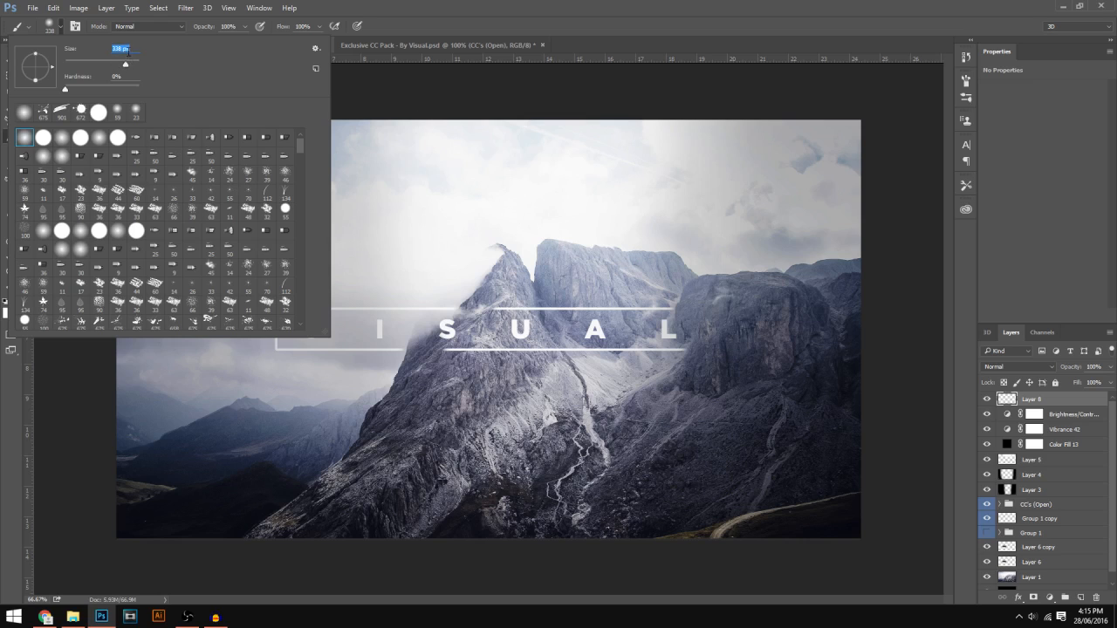
click(60, 27)
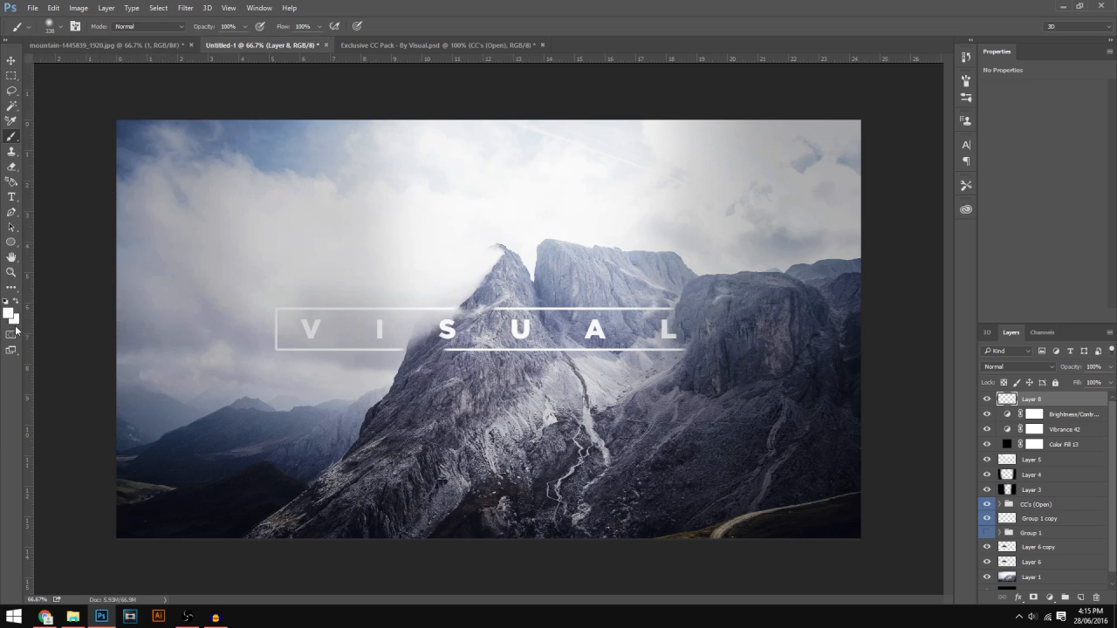
Dab six soft white glows across the sky, lettering and mountains, and set their layer's blend mode to Overlay
click(229, 218)
click(342, 349)
click(444, 504)
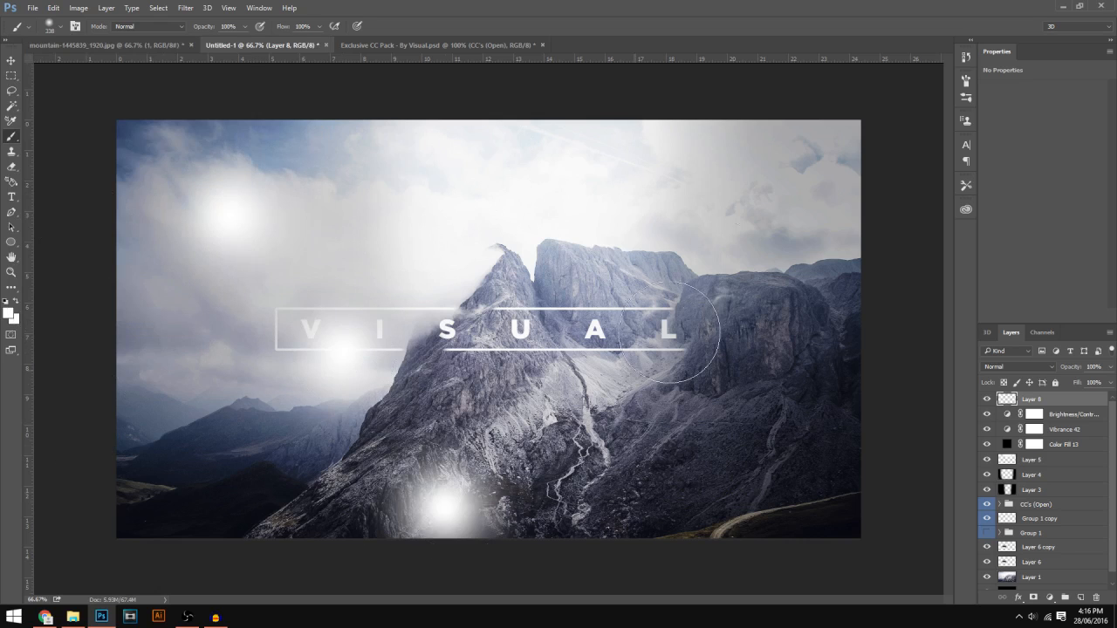
click(731, 249)
click(734, 483)
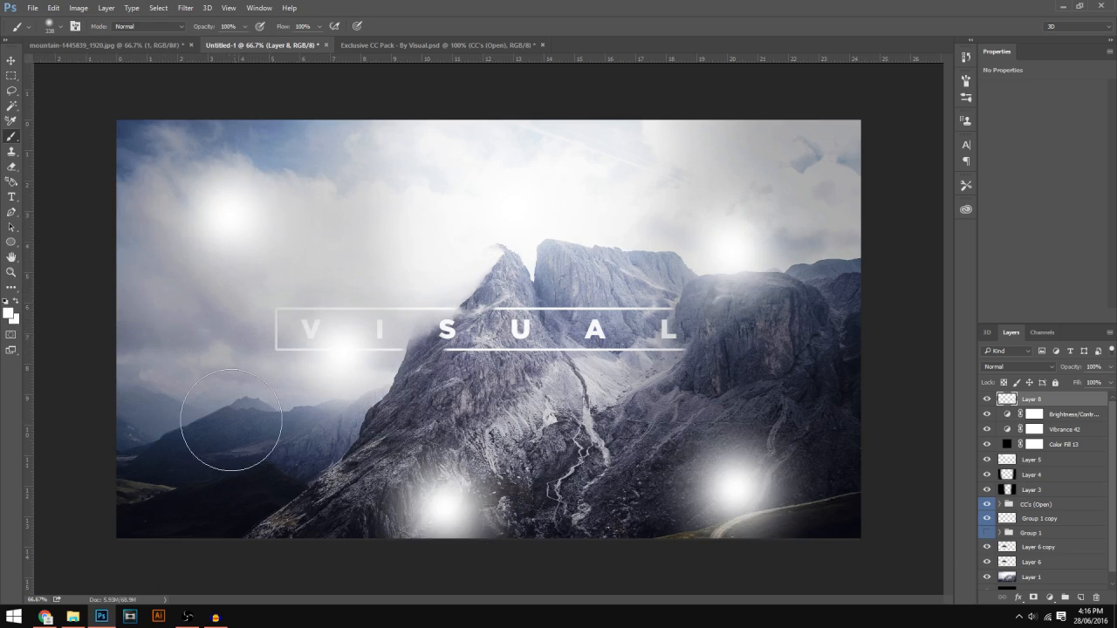
click(226, 421)
click(1033, 367)
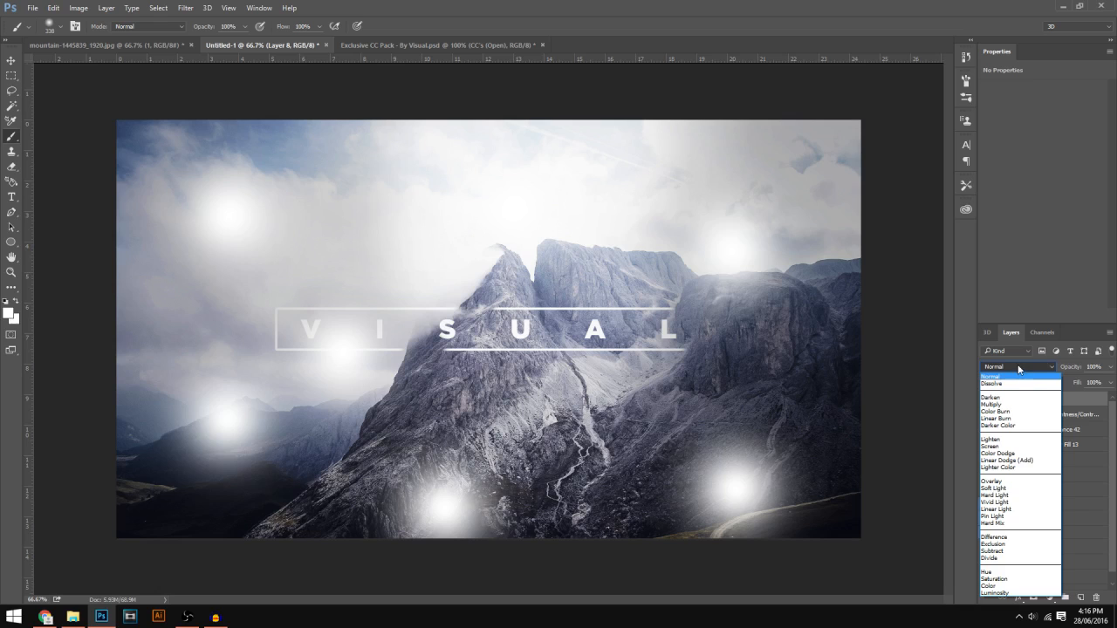
click(1004, 481)
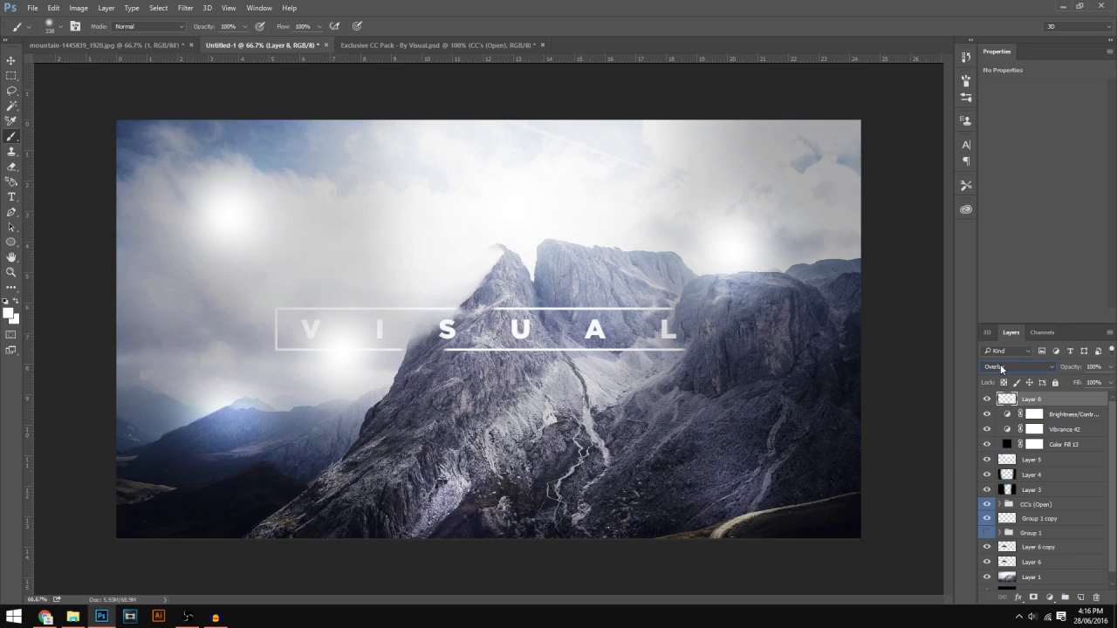
Compare the image with and without the glows, and erase the glow behind the I and the frame's lower line
click(987, 399)
click(986, 399)
click(987, 399)
click(986, 399)
click(14, 166)
mouse_move(345, 345)
mouse_down()
mouse_move(324, 327)
mouse_move(329, 378)
mouse_move(300, 346)
mouse_move(320, 384)
mouse_move(410, 352)
mouse_move(365, 350)
mouse_move(373, 313)
mouse_move(389, 361)
mouse_move(364, 332)
mouse_move(444, 343)
mouse_up()
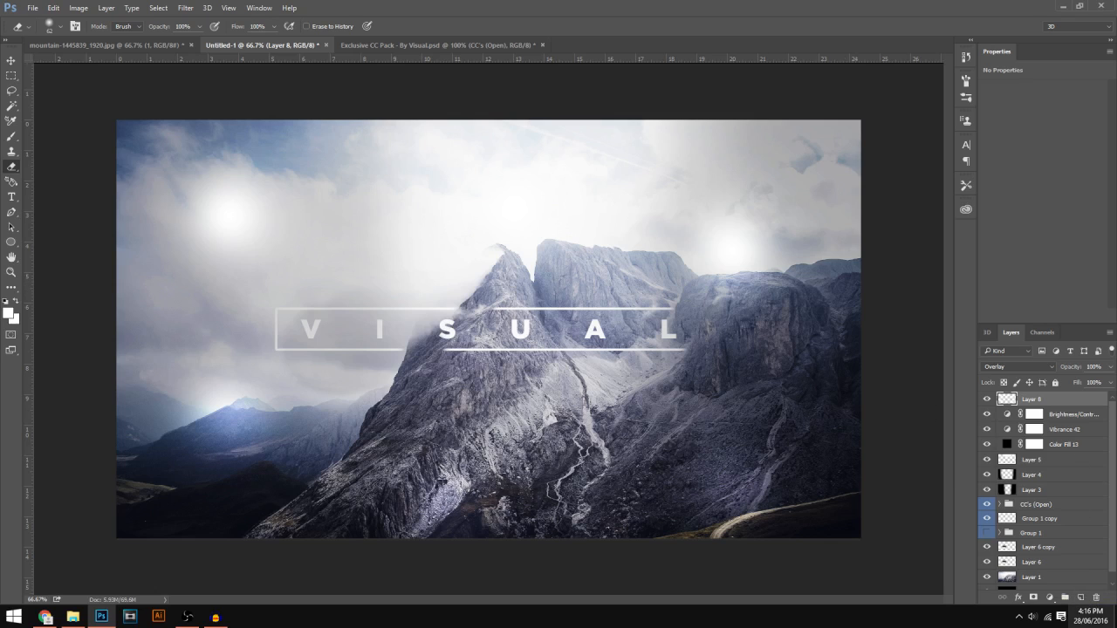
Add another new layer on top and set the brush colour to black (000000)
click(1080, 600)
click(11, 136)
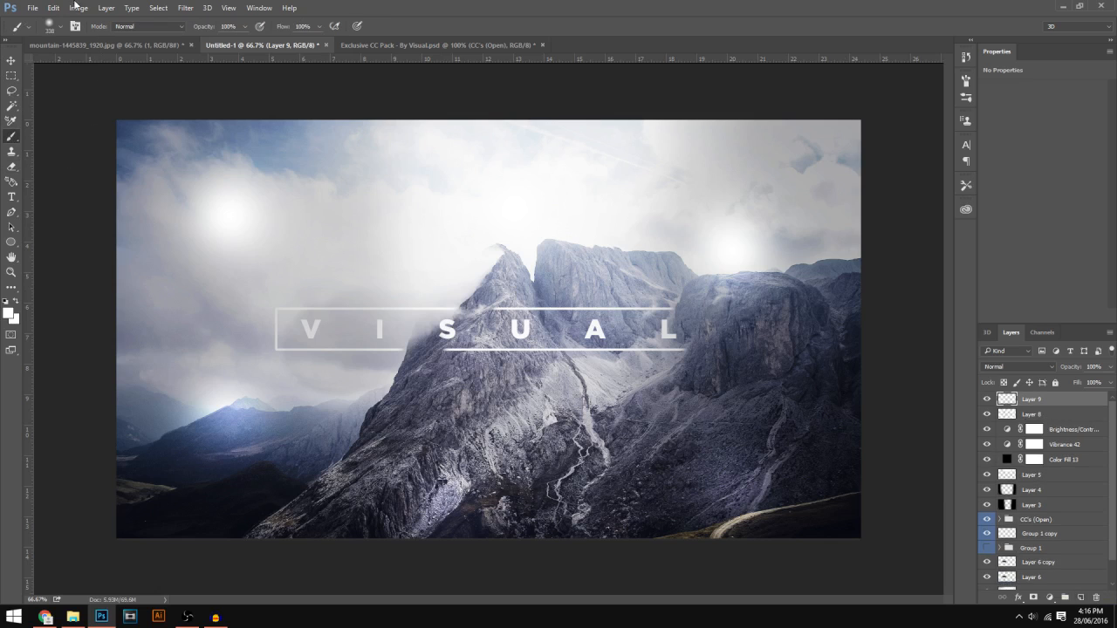
click(9, 312)
click(747, 518)
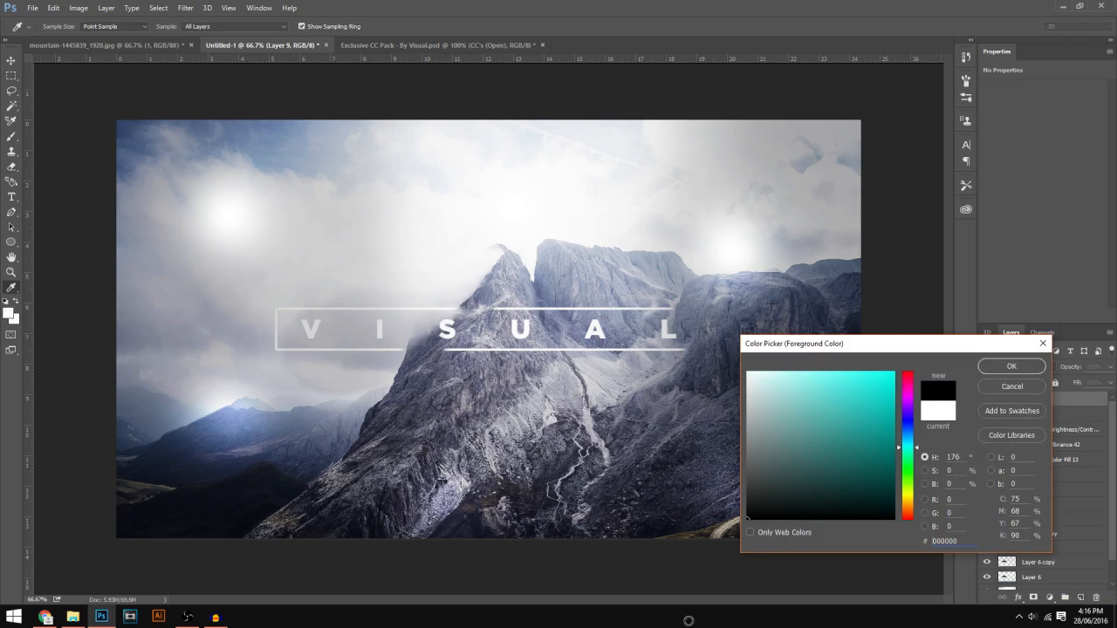
key(Return)
Paint broad black bands down the image's left and right edges, and lower that layer's opacity to 15%
drag(170, 130, 137, 125)
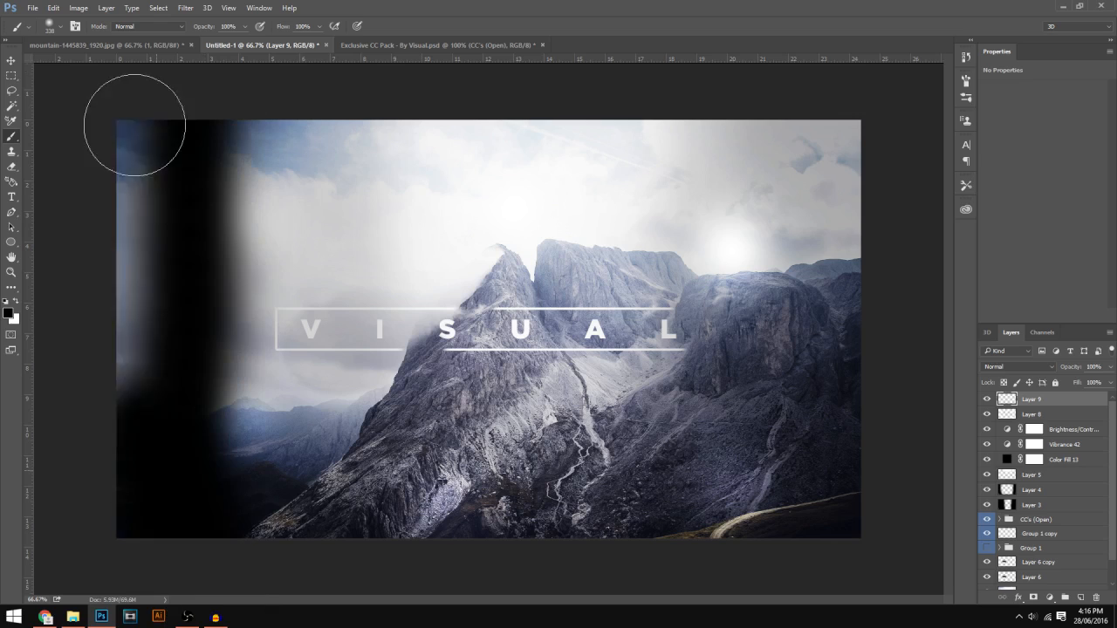
mouse_move(779, 82)
mouse_down()
mouse_move(828, 257)
mouse_move(814, 76)
mouse_up()
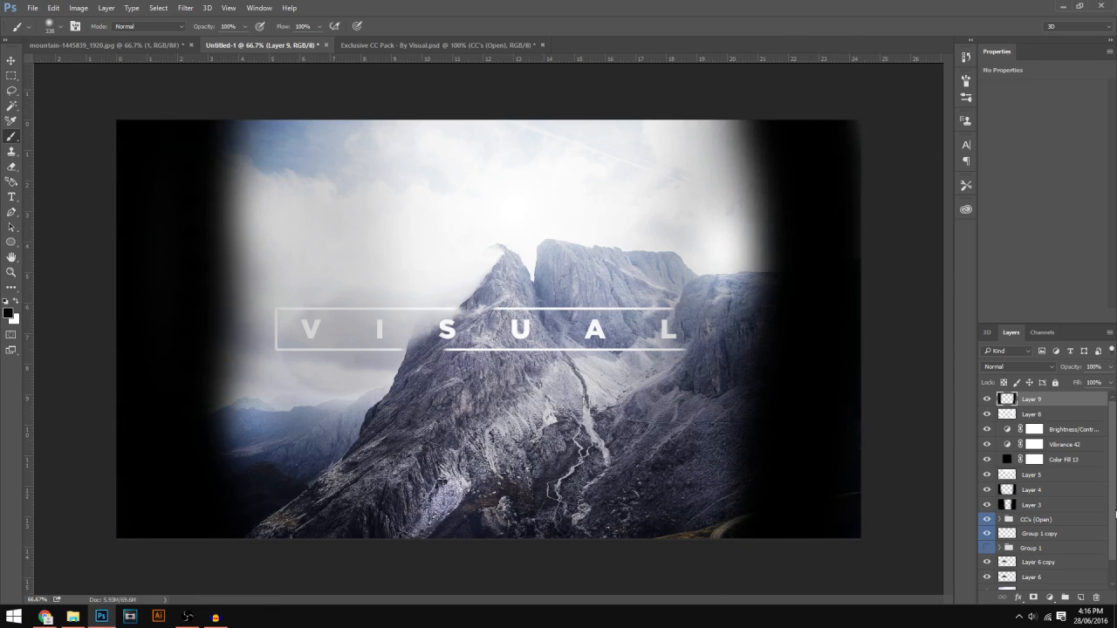
drag(1111, 367, 1069, 385)
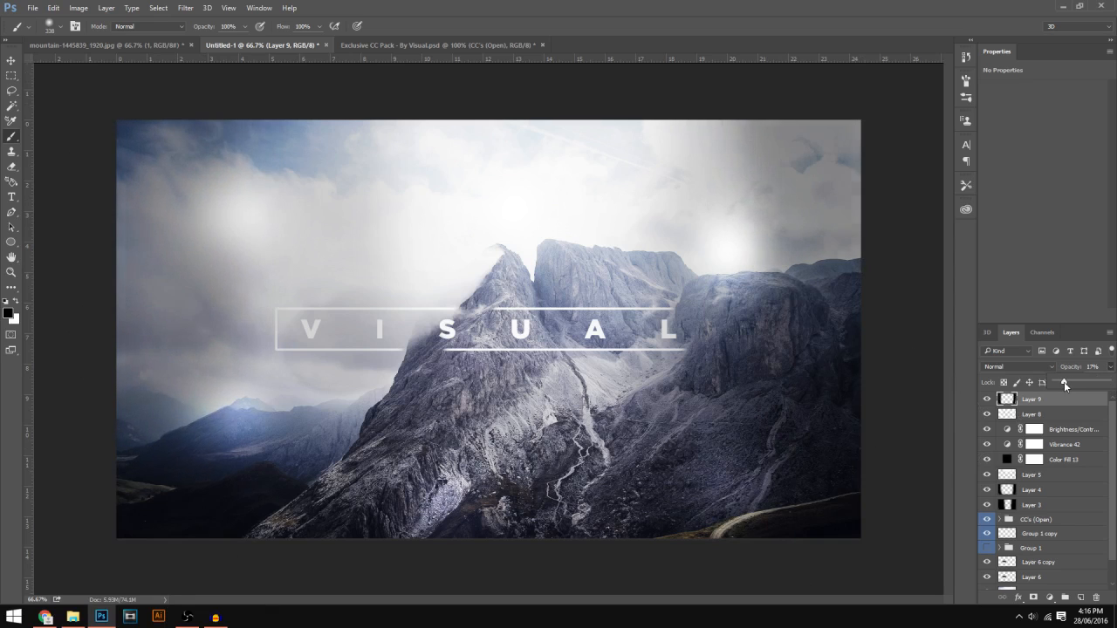
drag(1062, 384, 1063, 384)
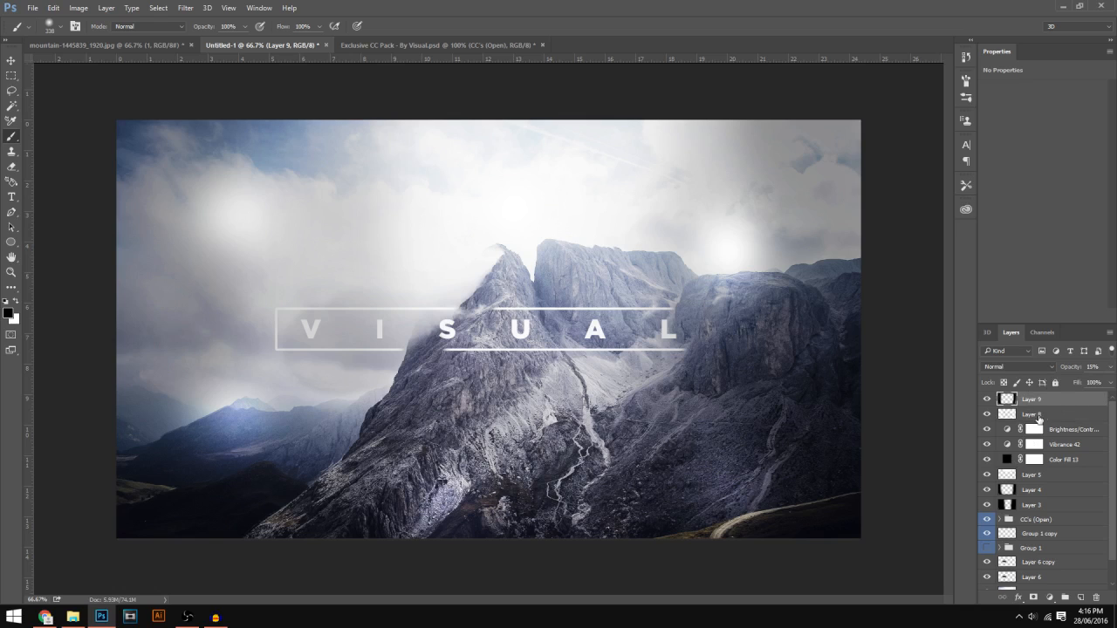
Group all the layers, duplicate the group, and merge the duplicate into a single image layer
scroll(1064, 476, down, 2)
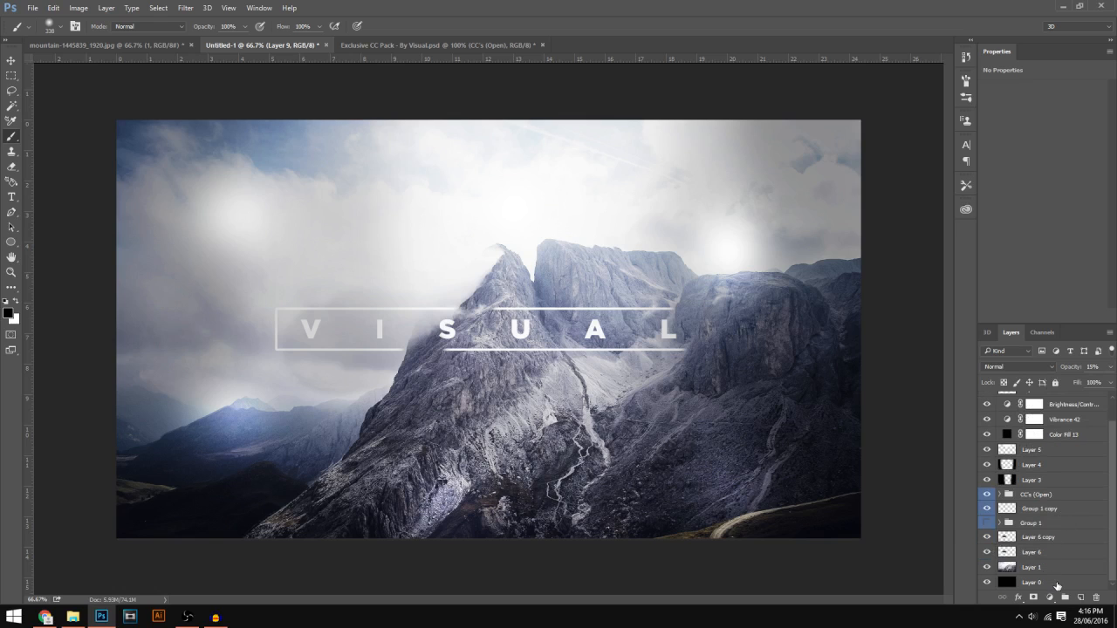
shift+click(1058, 583)
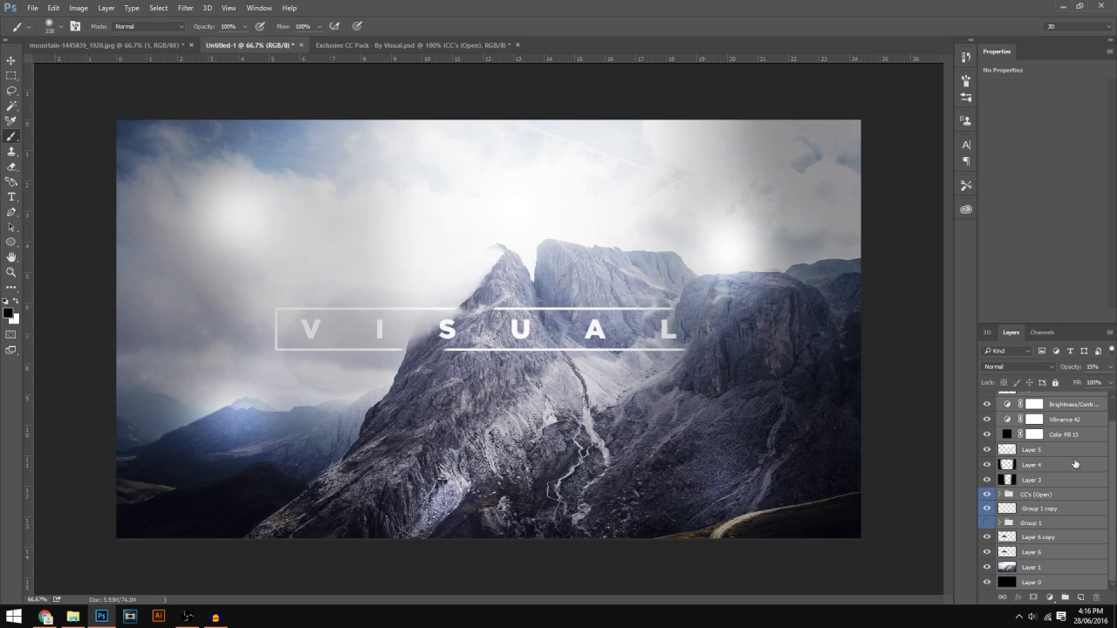
key(ctrl+g)
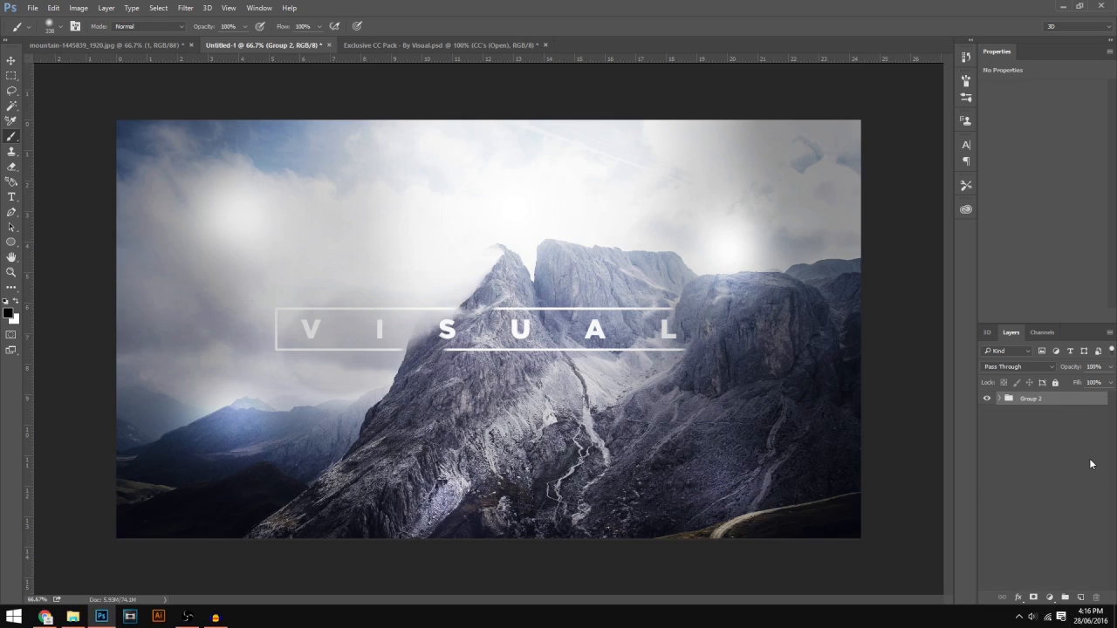
key(ctrl+j)
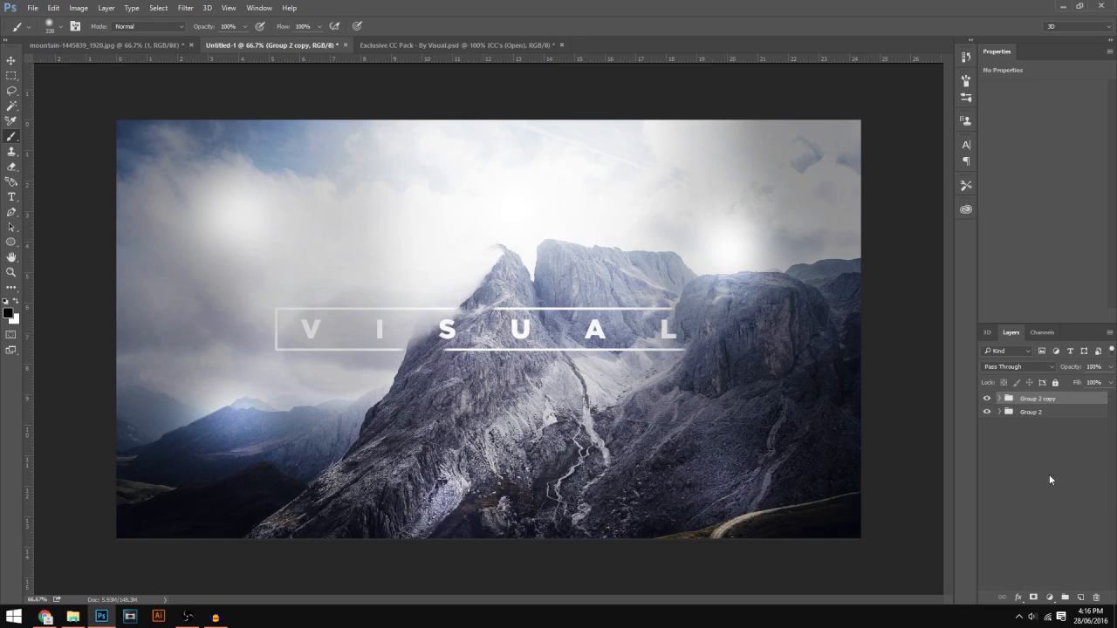
key(ctrl+e)
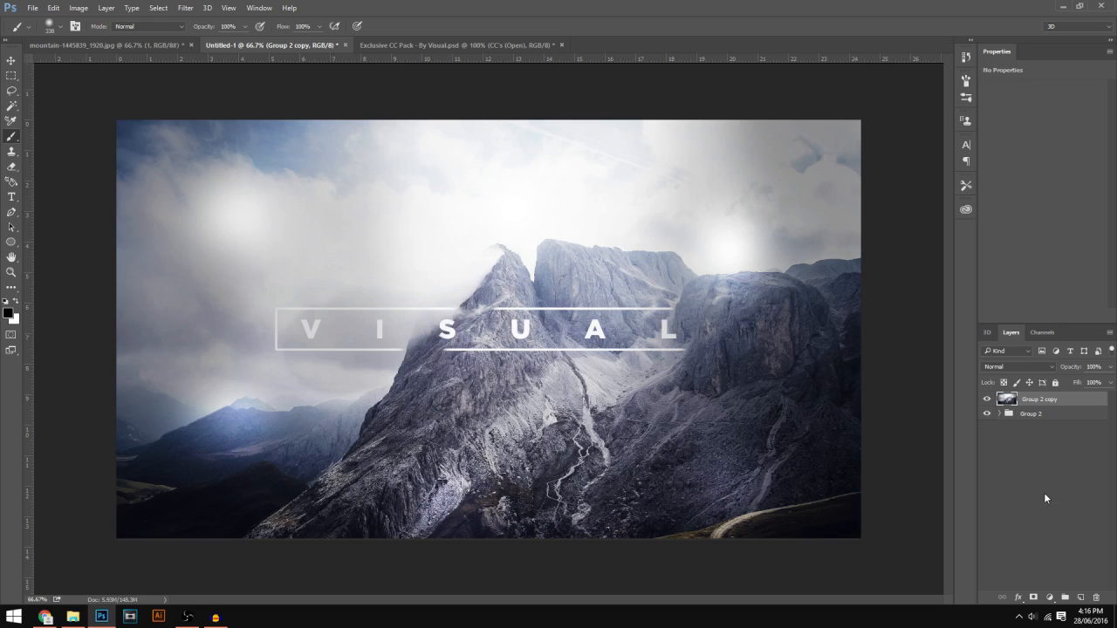
Duplicate the merged image and apply the Glowing Edges filter with edge width 2, edge brightness 6 and smoothness 5
key(ctrl+j)
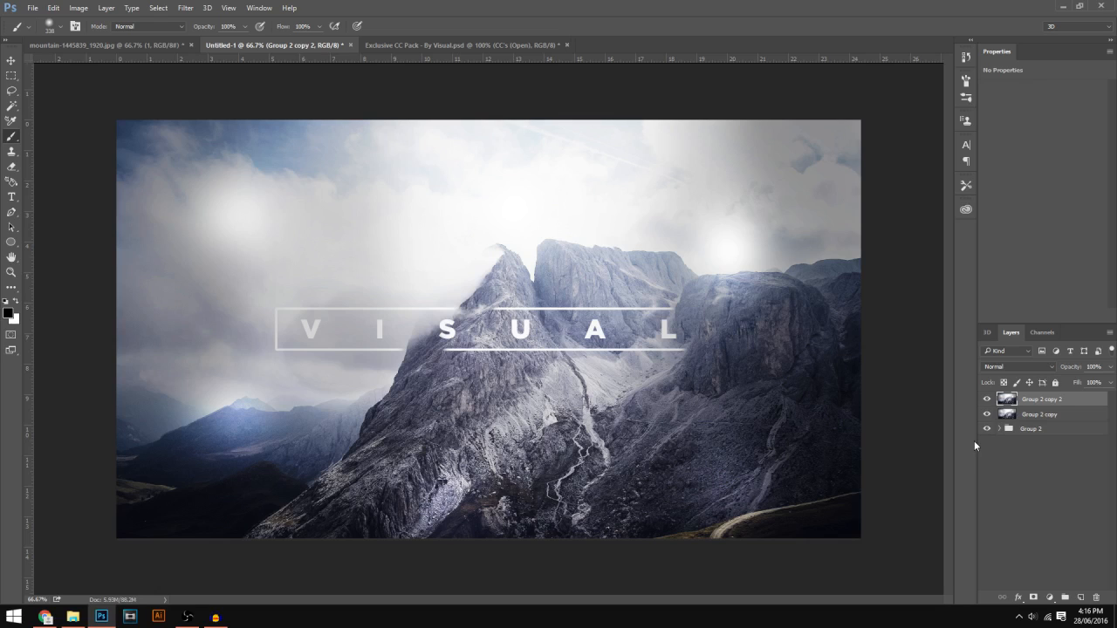
click(185, 8)
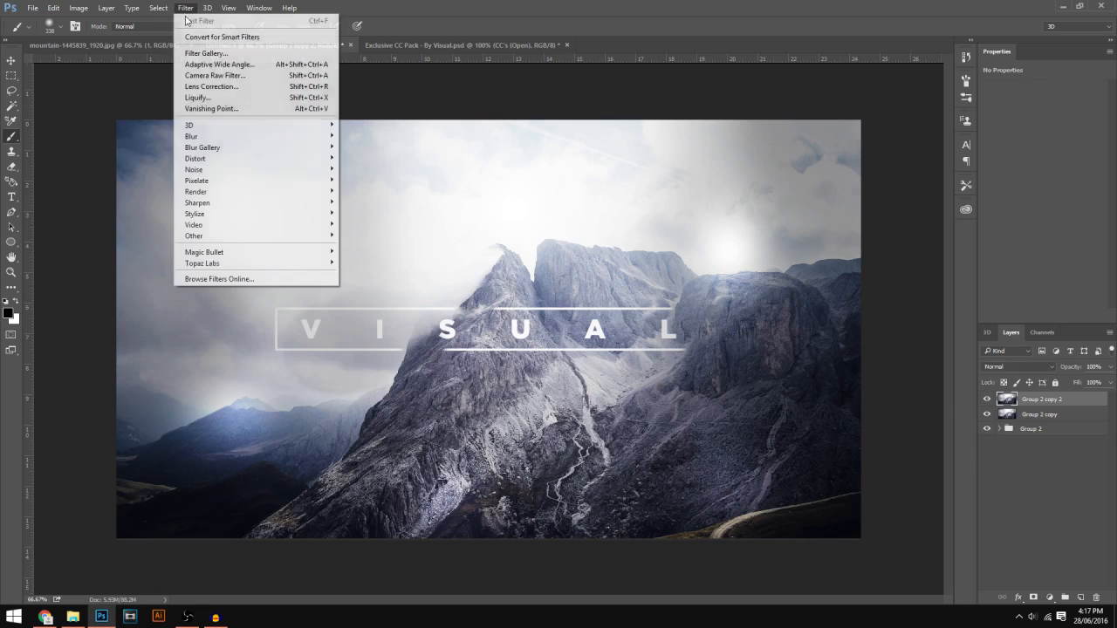
click(217, 54)
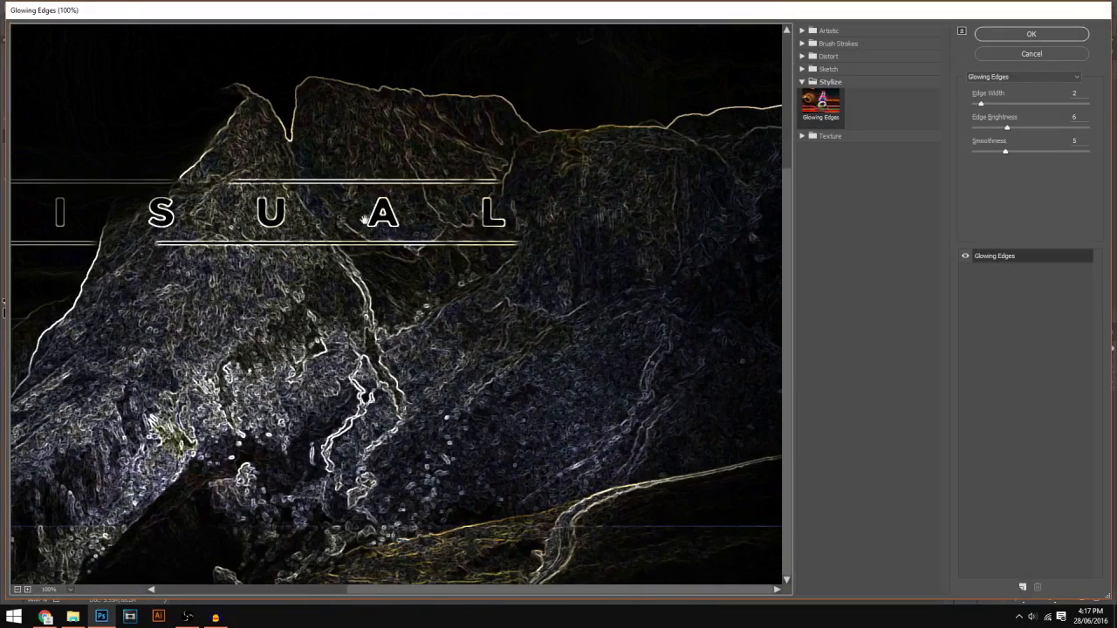
drag(364, 219, 543, 251)
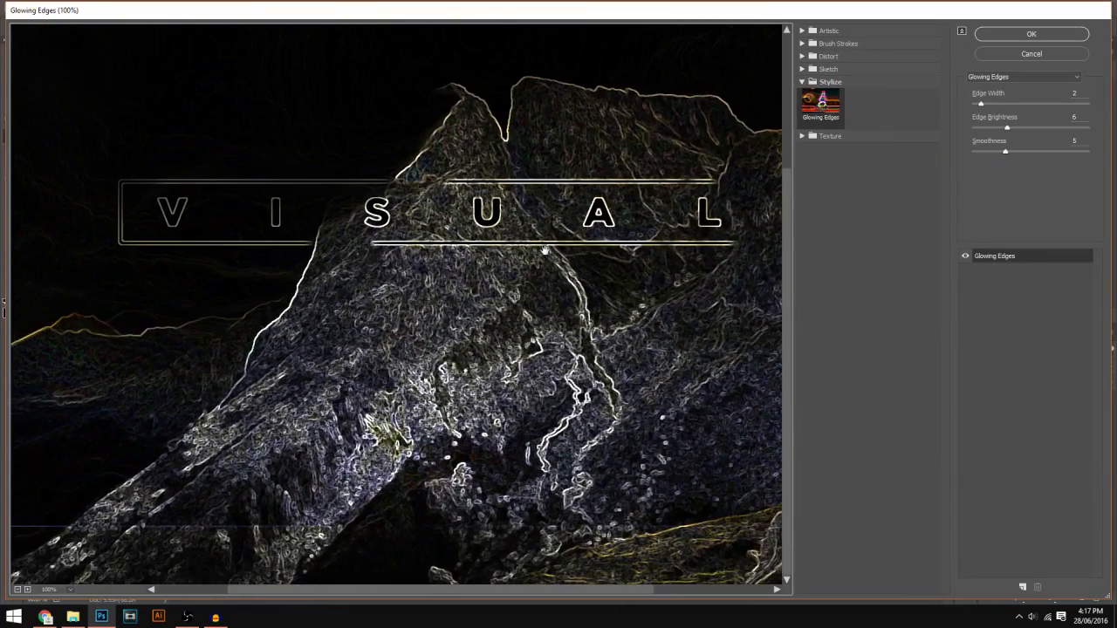
key(Return)
Blend the Glowing Edges layer in Overlay mode at 3% opacity
click(1017, 366)
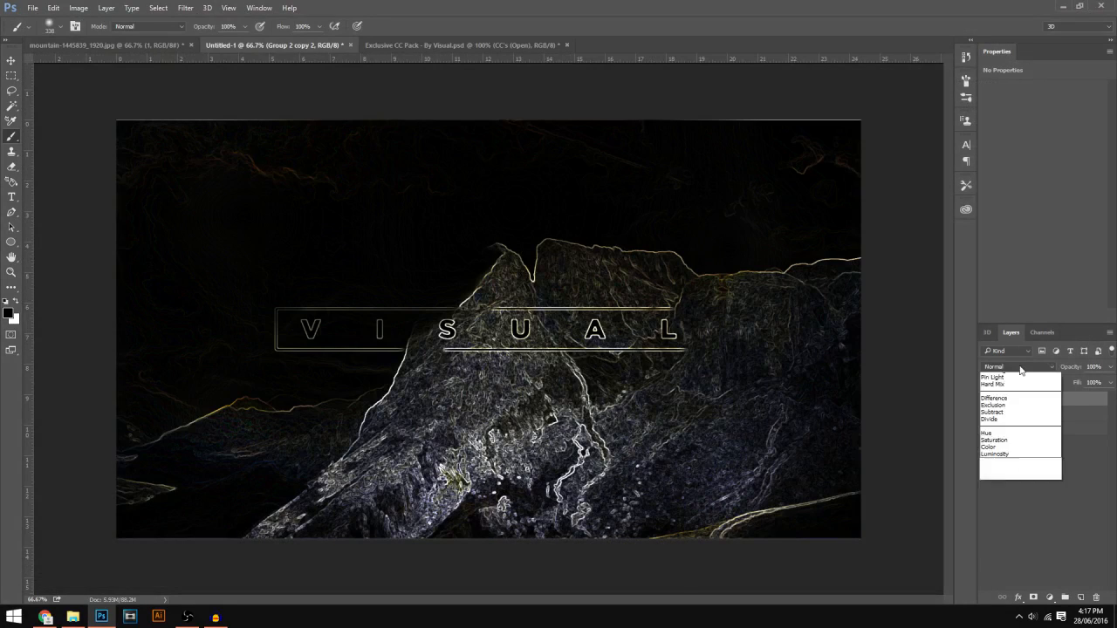
click(1017, 480)
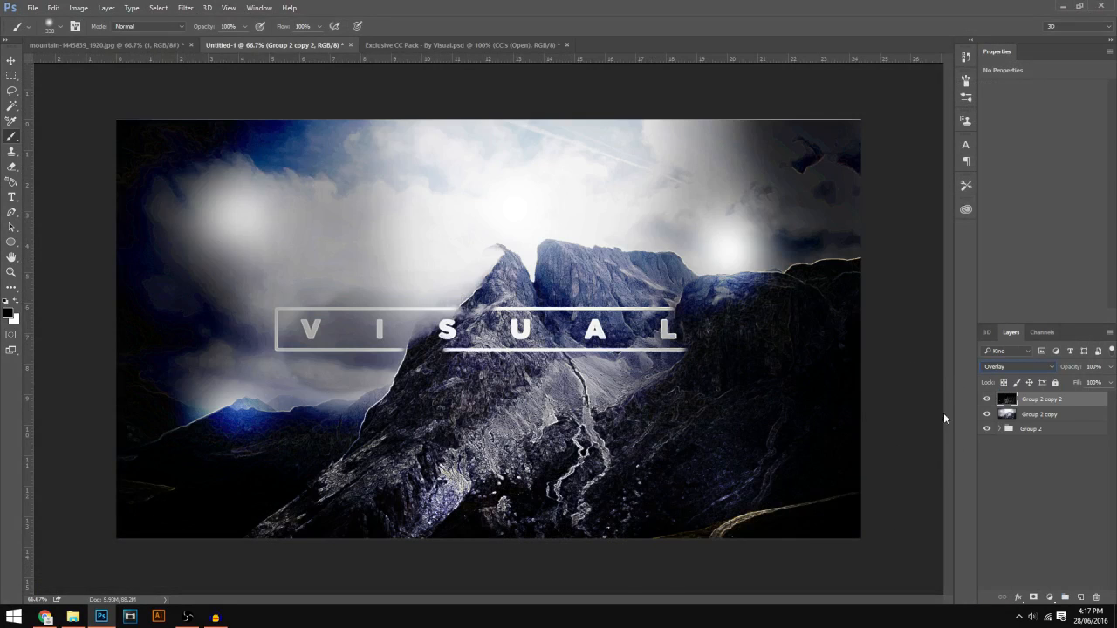
click(1110, 368)
click(1060, 382)
click(1076, 368)
text(3)
key(Return)
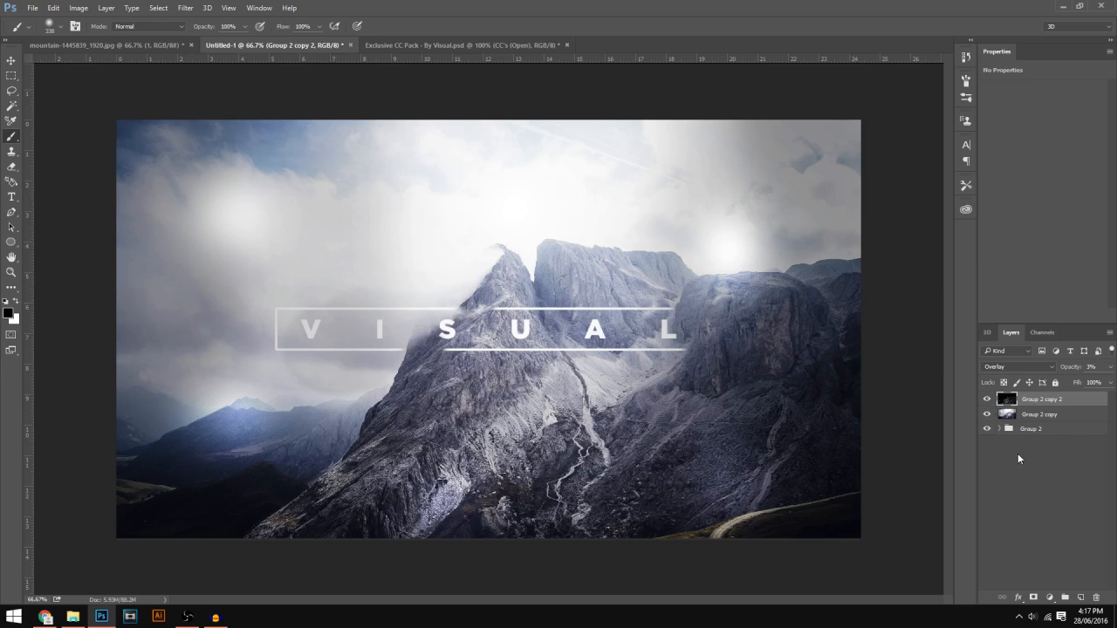
Merge the Glowing Edges layer with the image layer beneath it, and duplicate the result
shift+click(1073, 418)
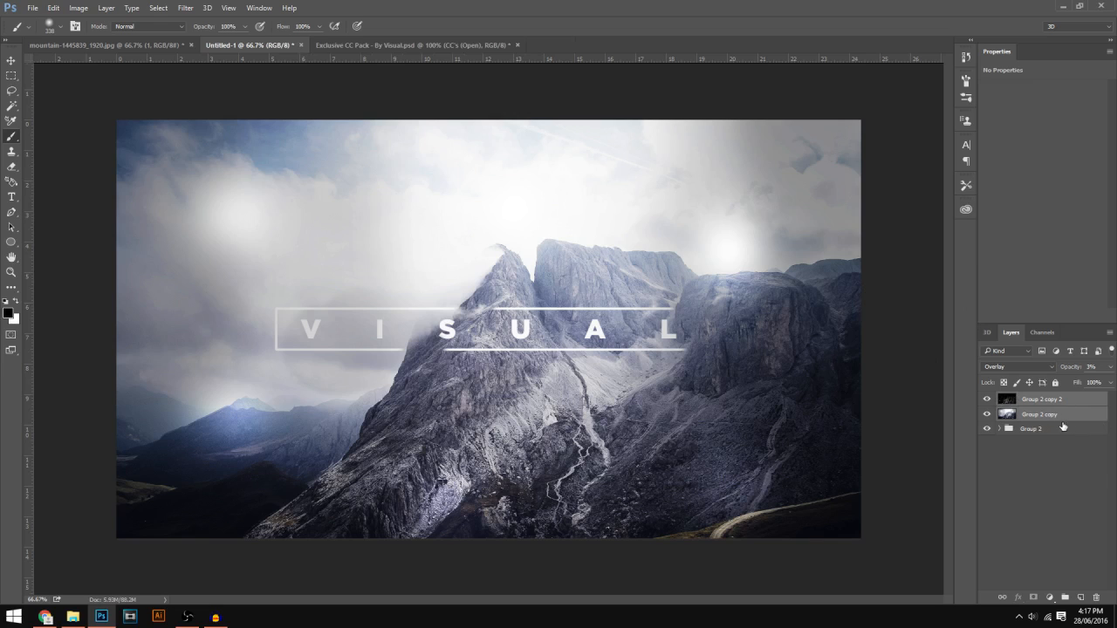
key(ctrl+e)
key(ctrl+j)
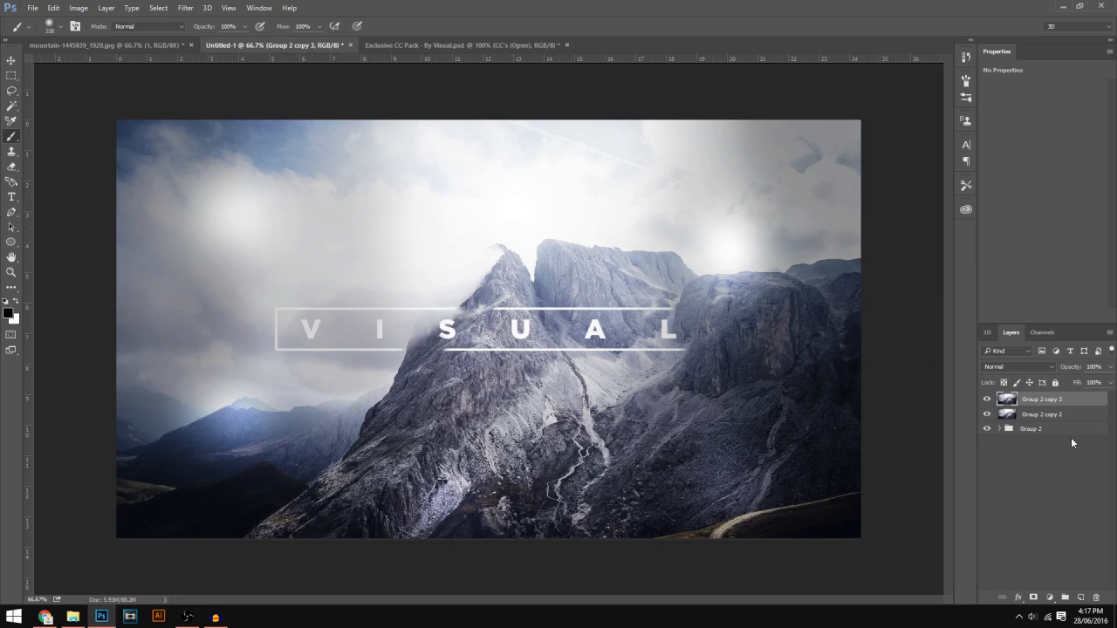
Apply a Gaussian Blur to the duplicated image layer
click(185, 8)
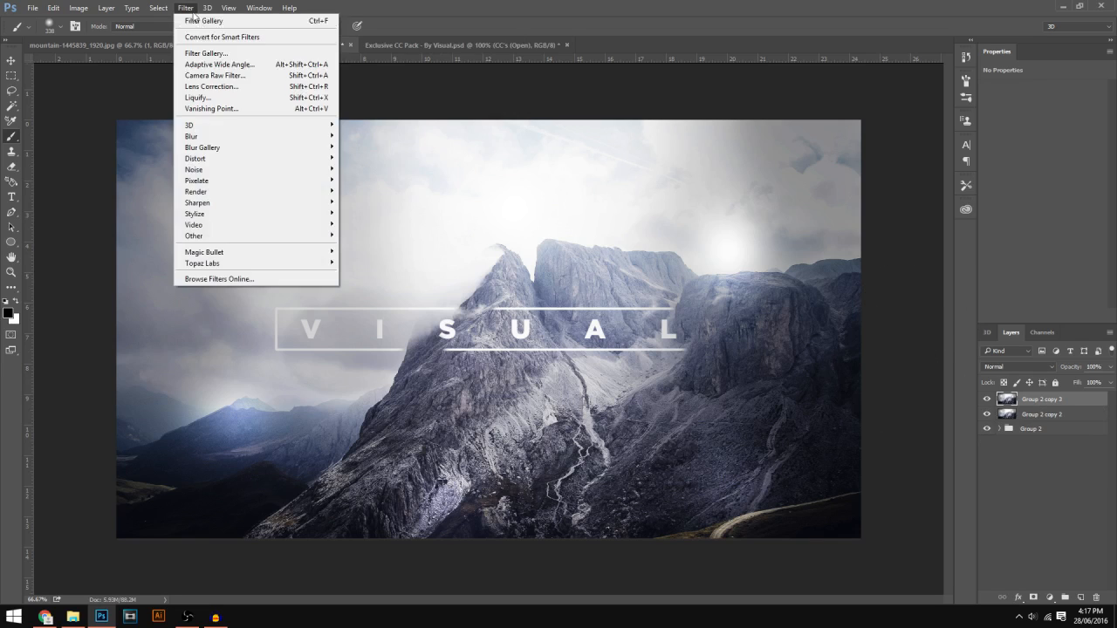
mouse_move(228, 145)
click(389, 179)
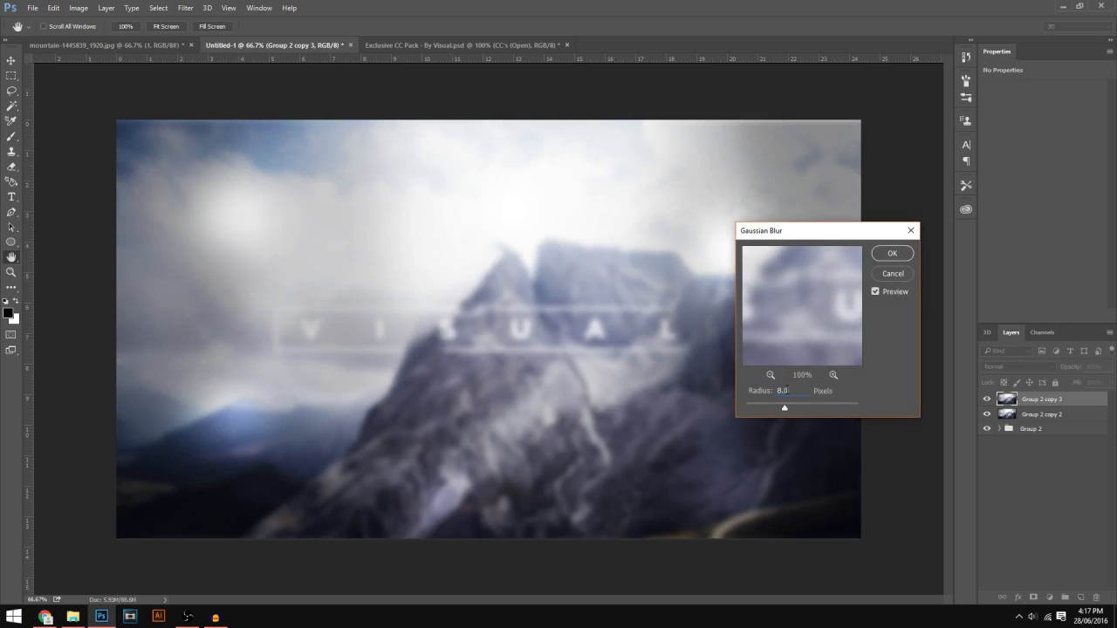
click(891, 253)
Enlarge the soft Eraser and erase the blur over the lettering, the central mountain and the distant mountains on the image's left
key(b)
click(11, 166)
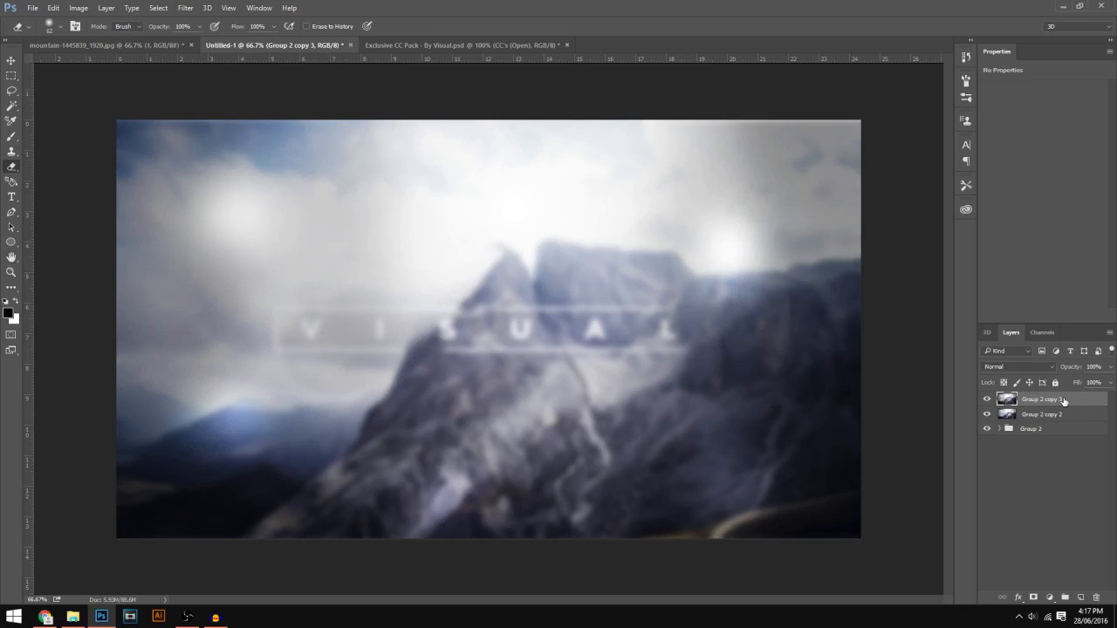
click(60, 29)
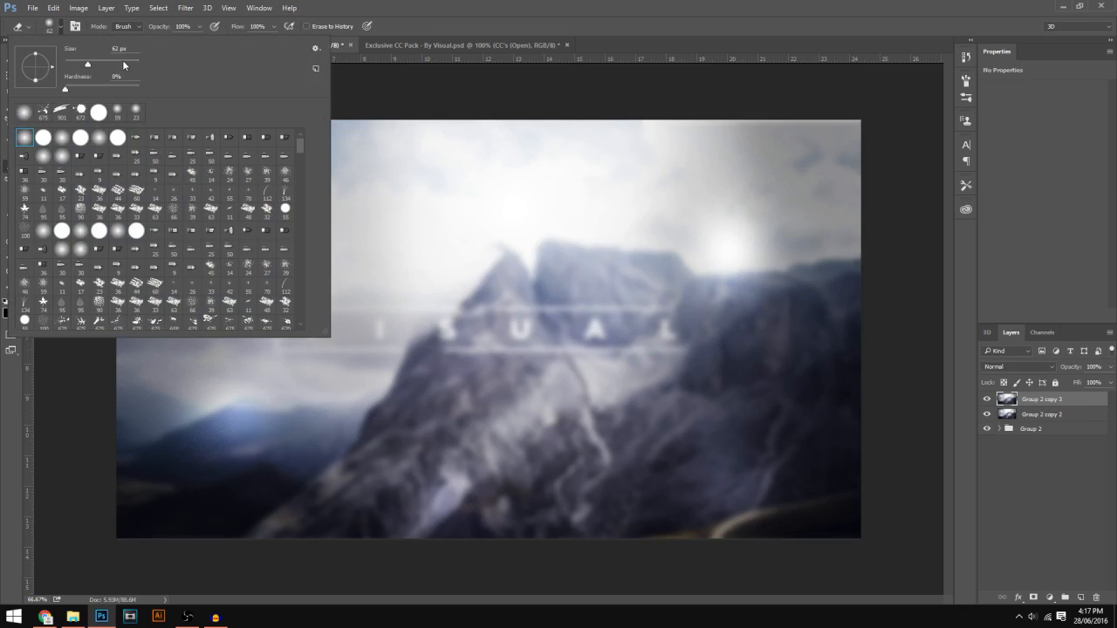
drag(133, 65, 133, 65)
click(661, 323)
mouse_move(663, 332)
mouse_down()
mouse_move(409, 344)
mouse_move(304, 332)
mouse_up()
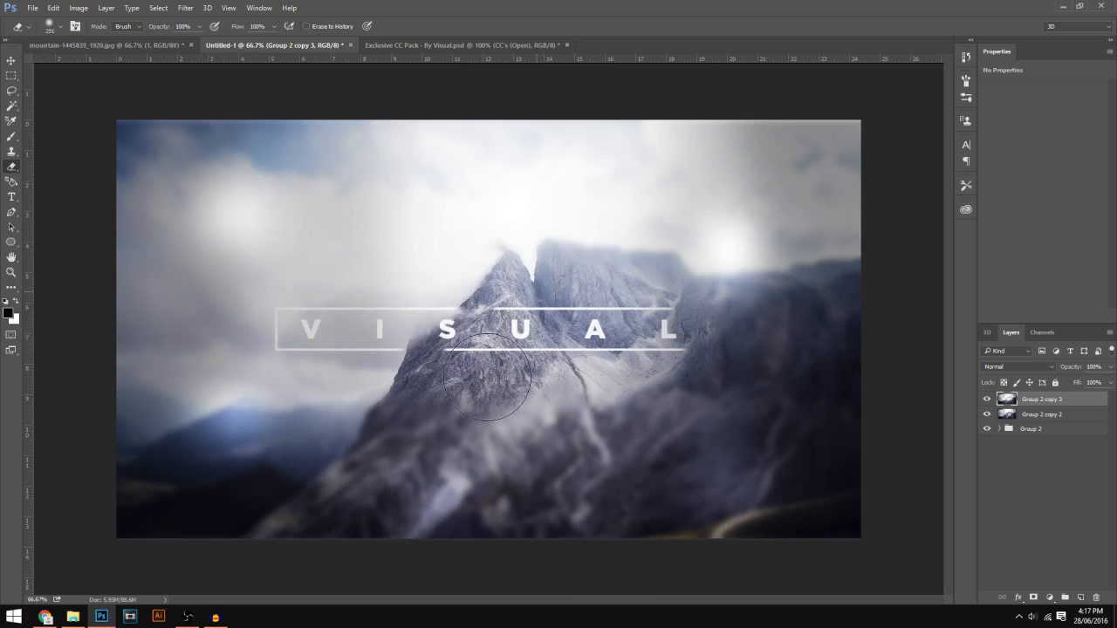
mouse_move(407, 462)
mouse_down()
mouse_move(497, 458)
mouse_move(567, 415)
mouse_move(698, 429)
mouse_move(678, 424)
mouse_up()
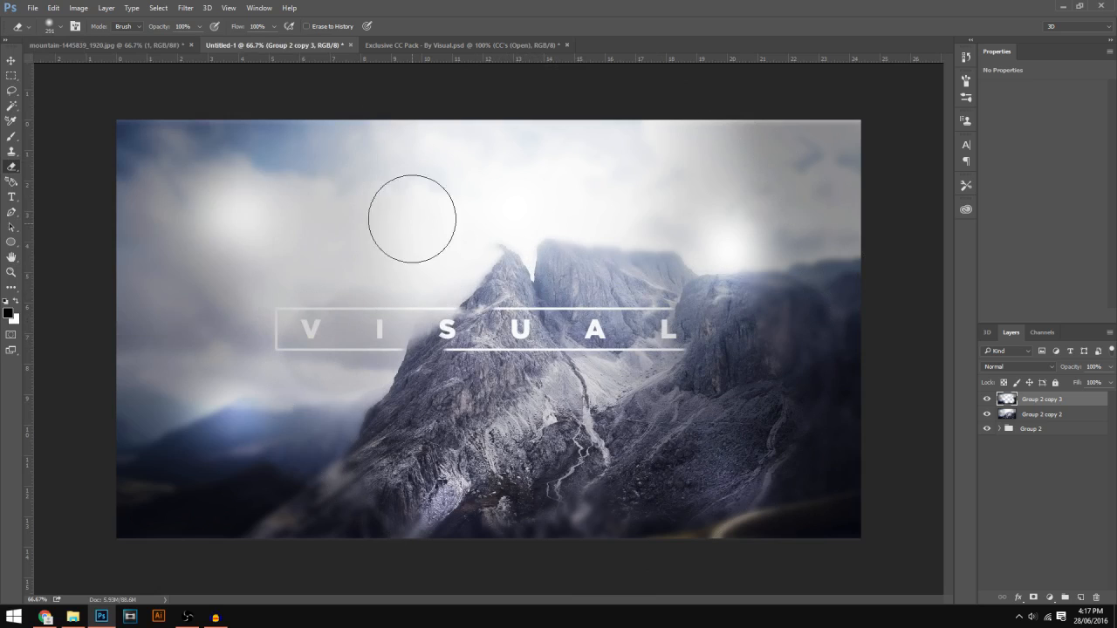
mouse_move(200, 323)
mouse_down()
mouse_move(210, 484)
mouse_move(292, 448)
mouse_move(408, 471)
mouse_move(471, 410)
mouse_up()
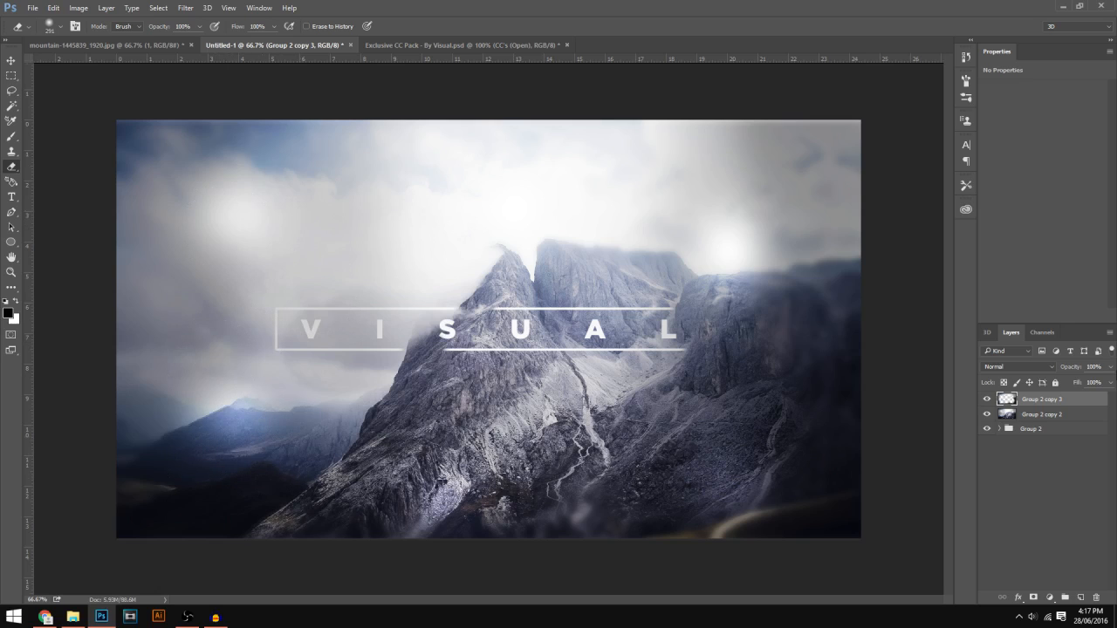
Lower the blurred layer's opacity to 20% and merge it with the image layer beneath
click(1111, 367)
drag(1110, 381, 1066, 382)
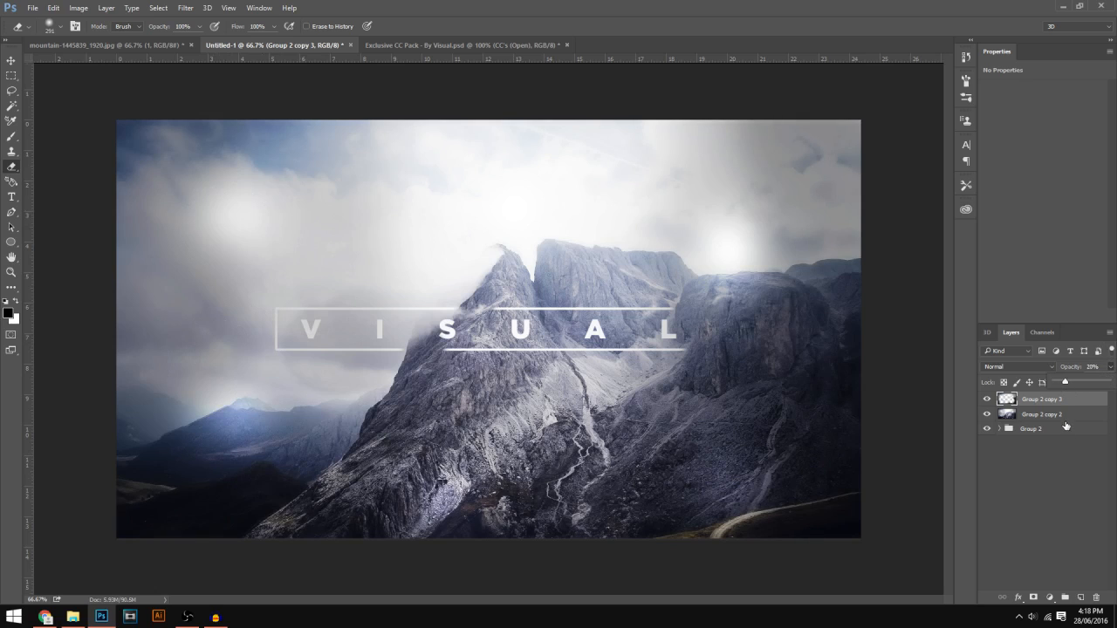
click(765, 349)
shift+click(1047, 415)
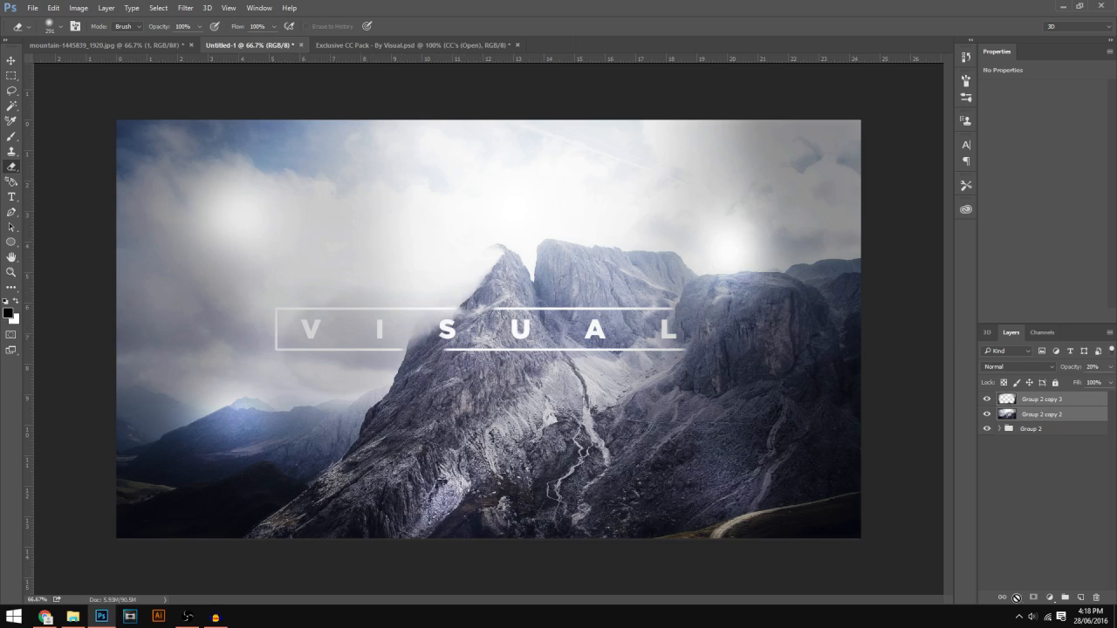
key(ctrl+e)
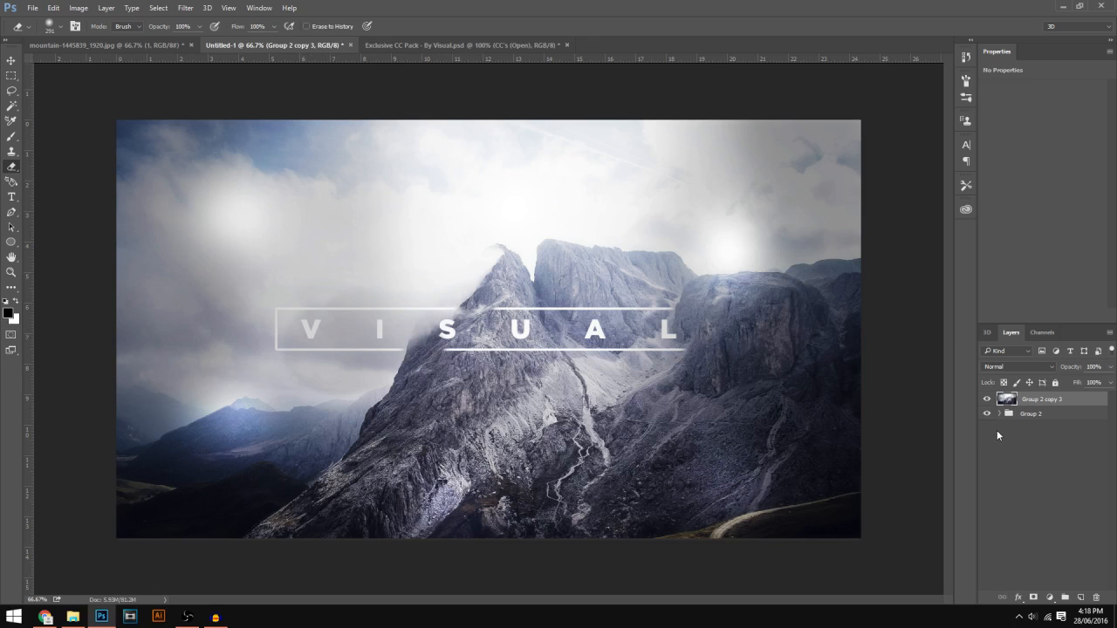
Duplicate the merged image and apply a High Pass filter with a 9.0 pixel radius
key(ctrl+j)
click(187, 11)
mouse_move(288, 237)
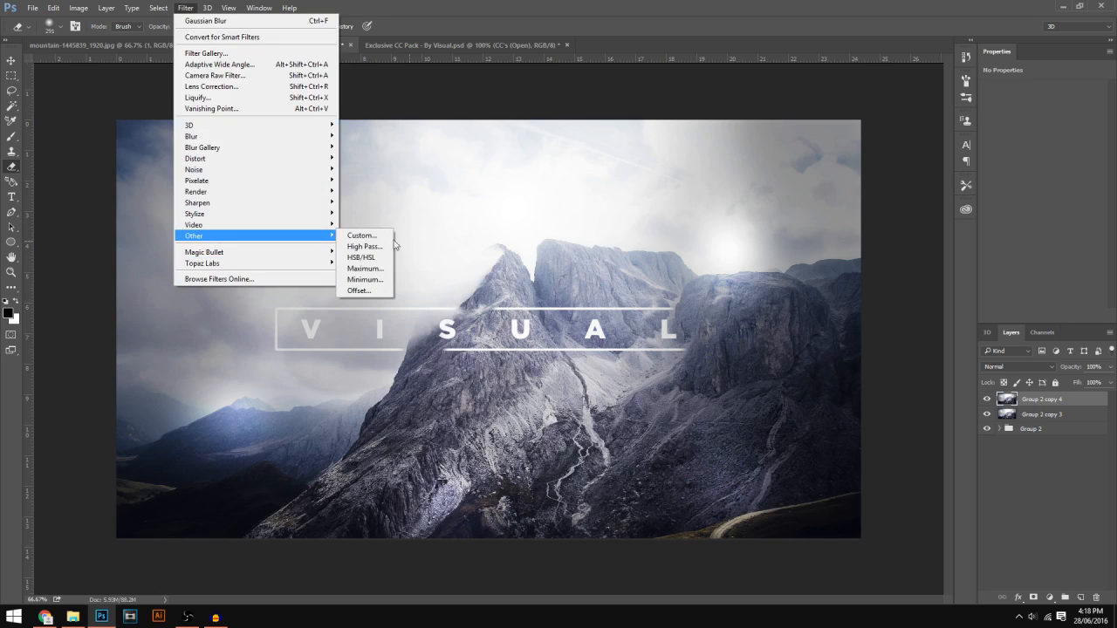
click(367, 246)
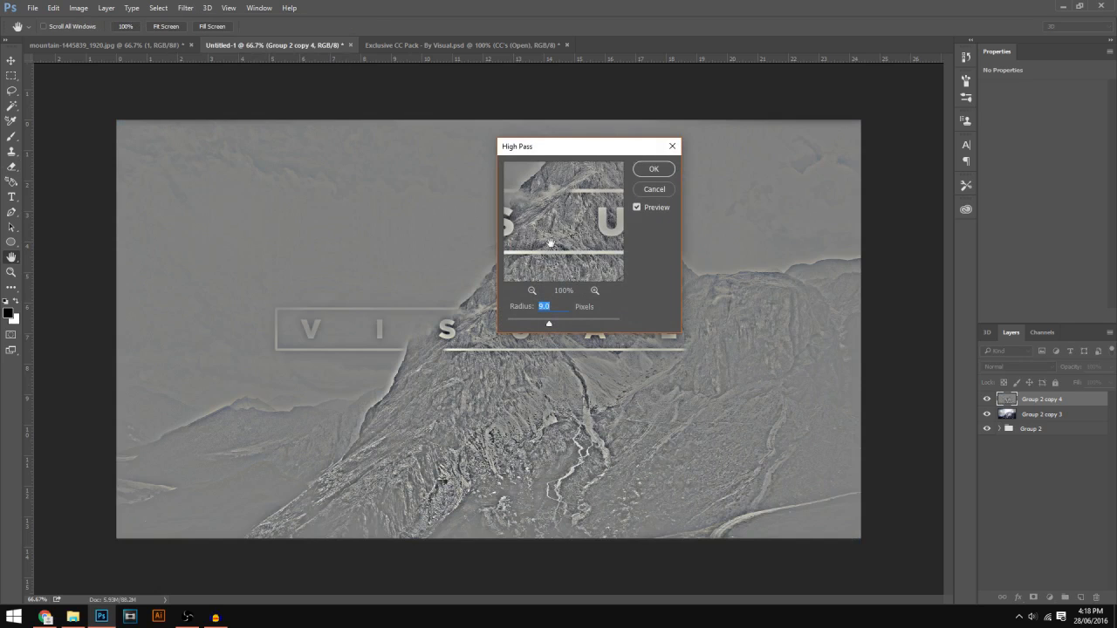
drag(550, 243, 621, 272)
click(654, 169)
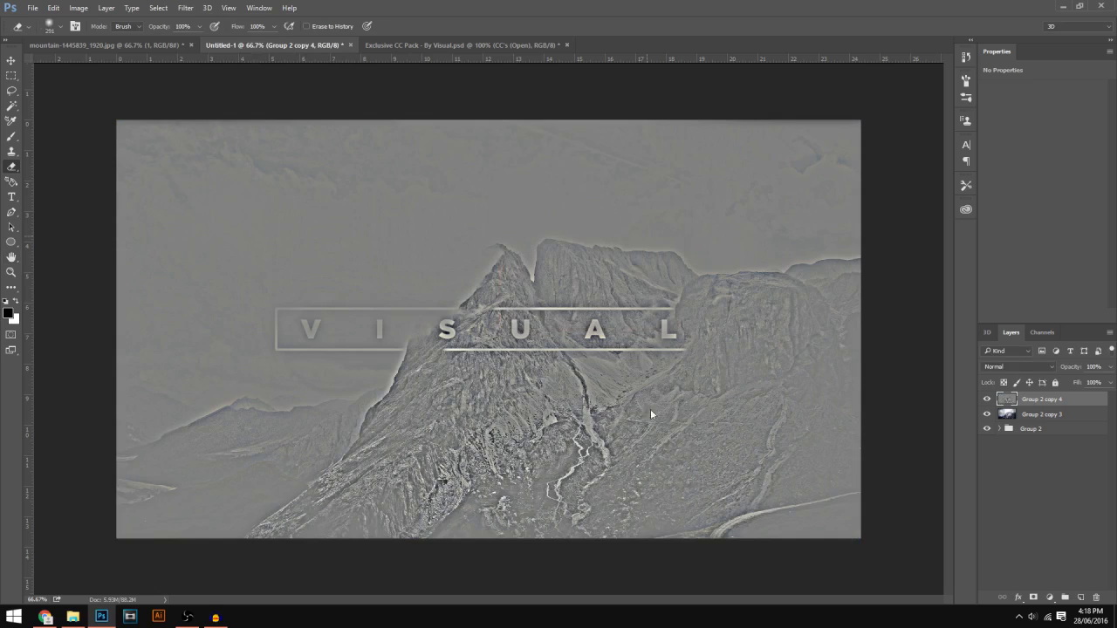
Blend the High Pass layer in Overlay mode at 30% opacity
click(1034, 365)
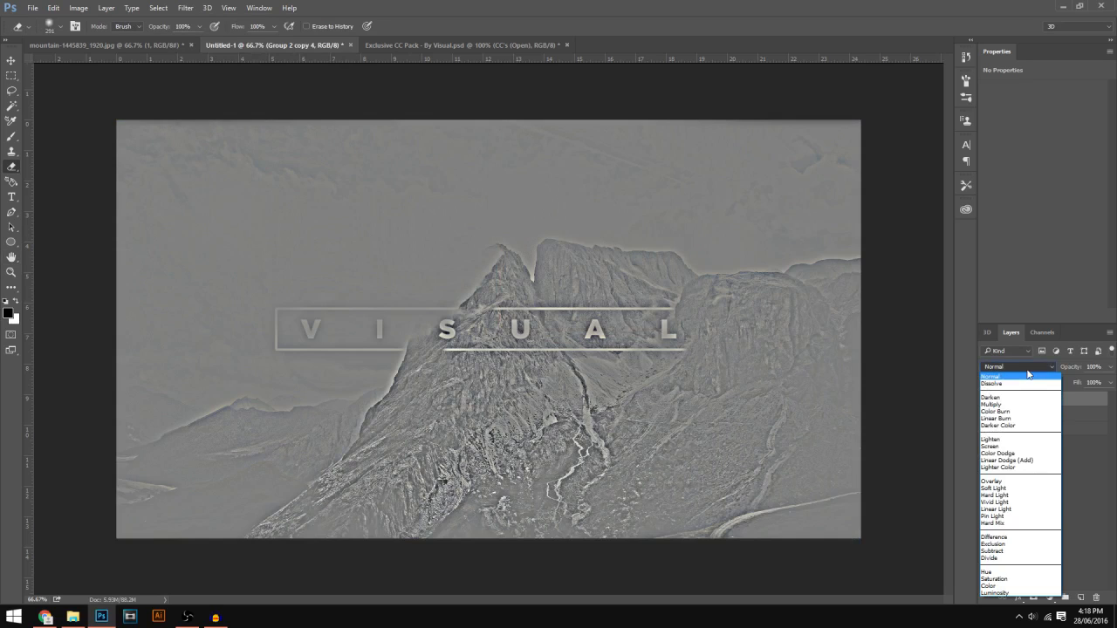
click(995, 480)
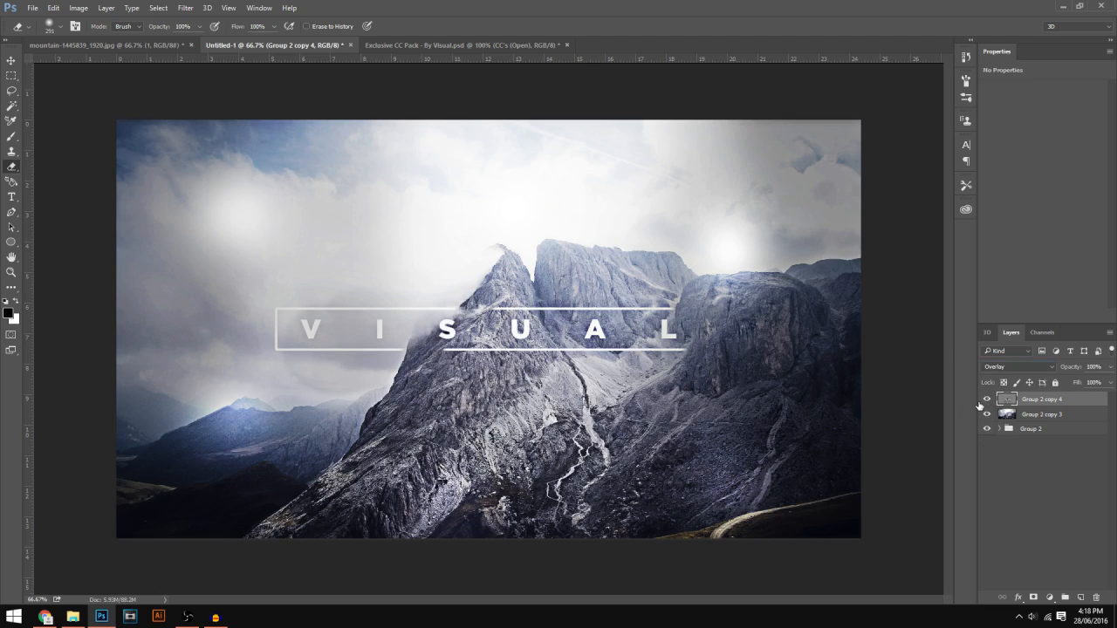
drag(1108, 368, 1066, 385)
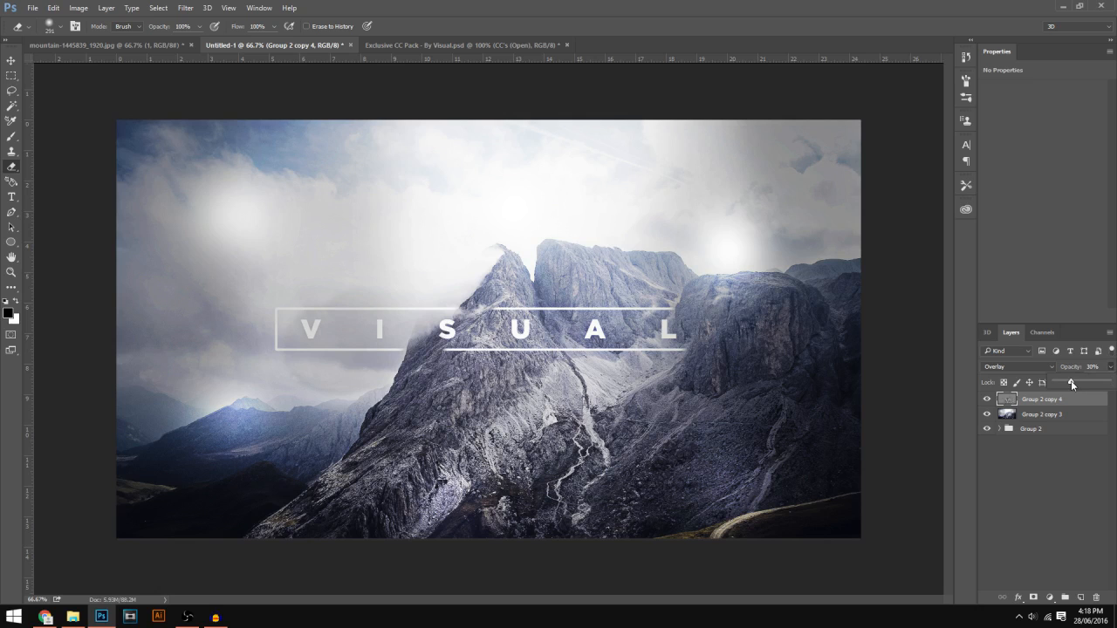
key(ctrl+minus)
key(ctrl+minus)
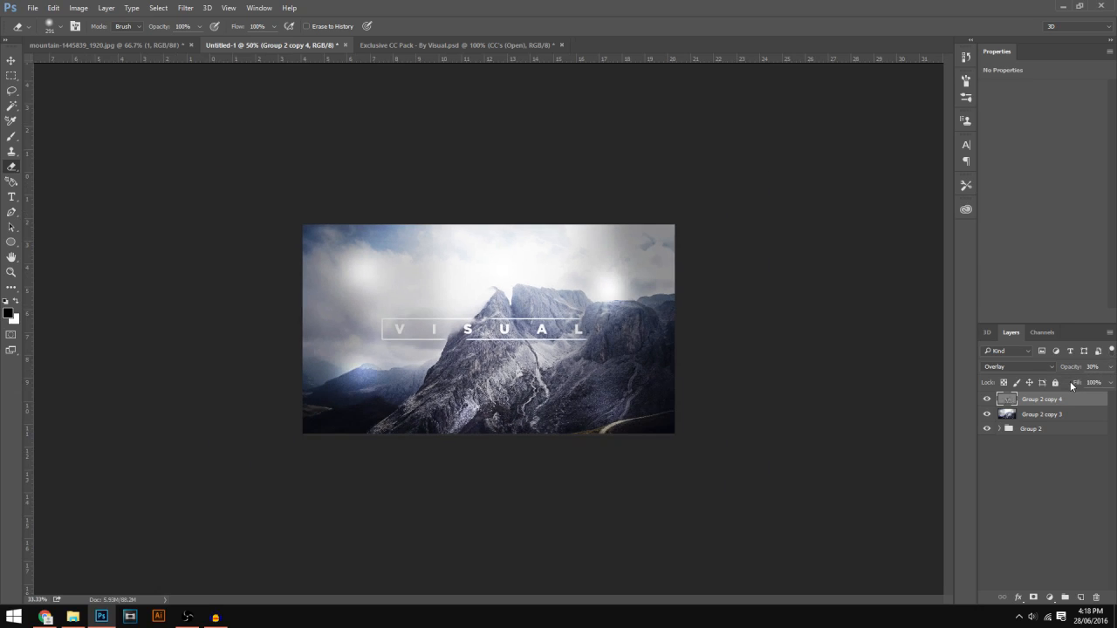
key(ctrl+plus)
Switch to File Explorer, search for "edited", and open 1.psd from the Edited Italy Pictures folder in Photoshop
click(73, 617)
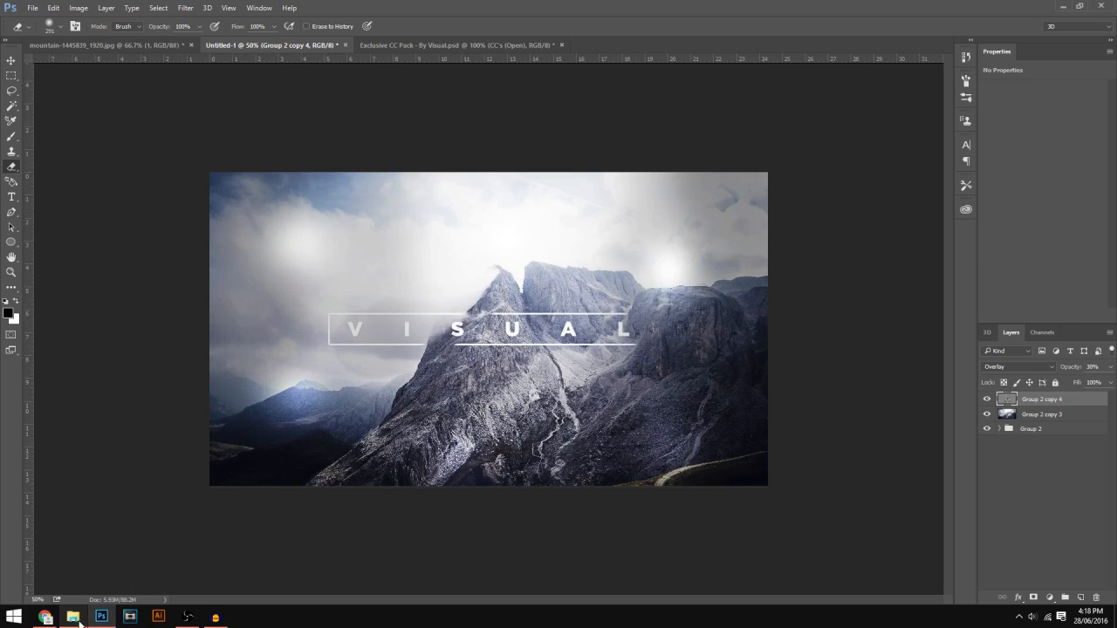
click(741, 117)
text(edited)
double_click(379, 166)
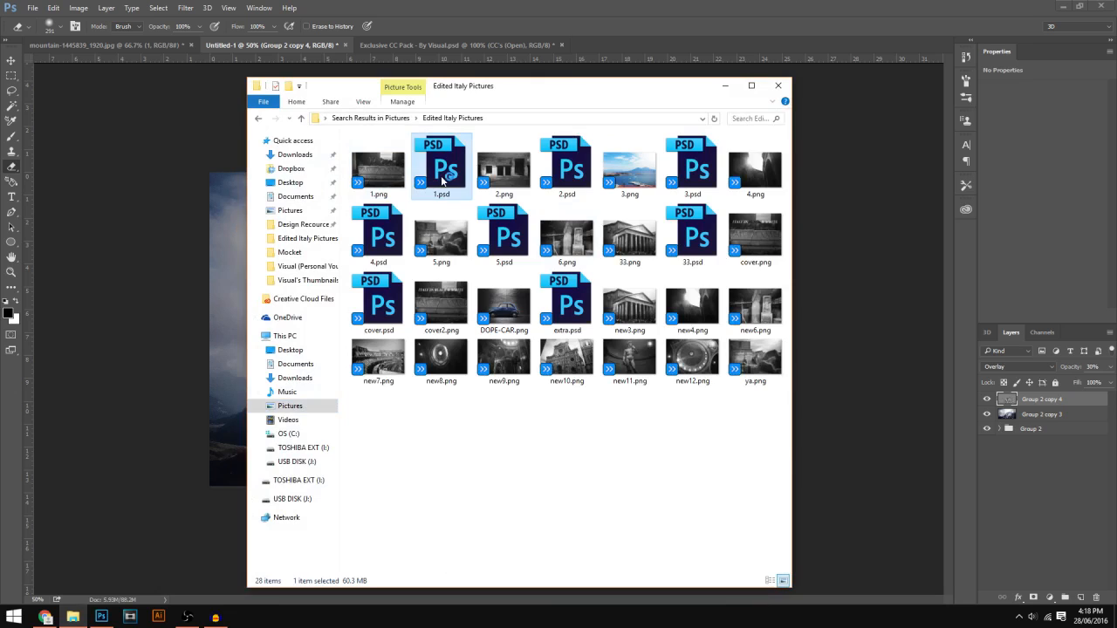
double_click(442, 174)
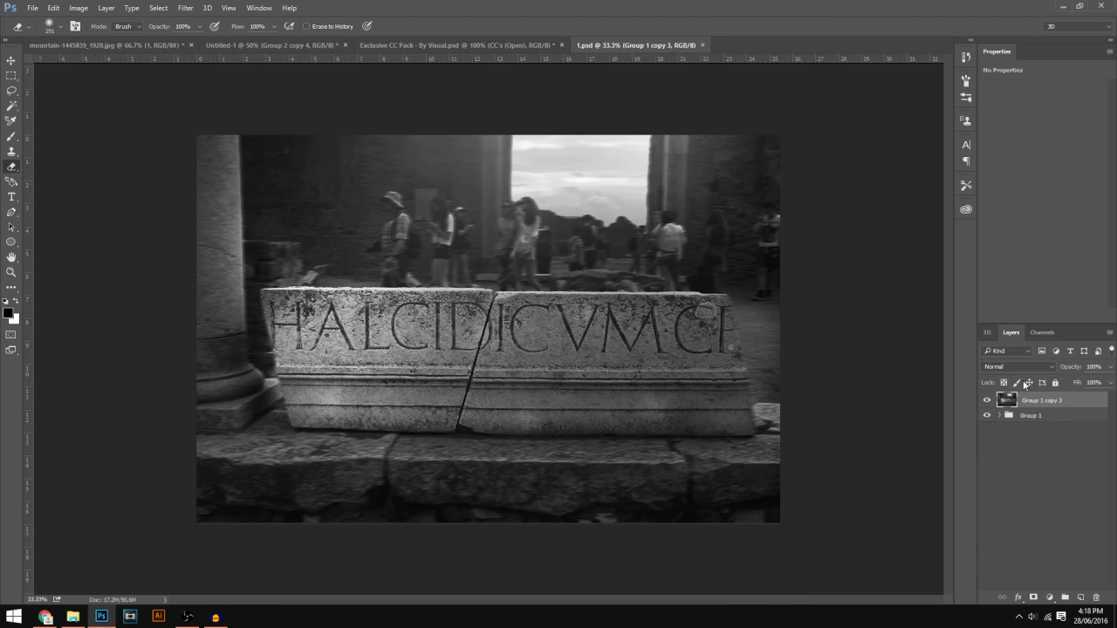
Hide the top layer in 1.psd and copy Group 1's layers from Layer 6 down to Brightness/Contrast into the Untitled-1 mountain design
click(987, 399)
click(1001, 415)
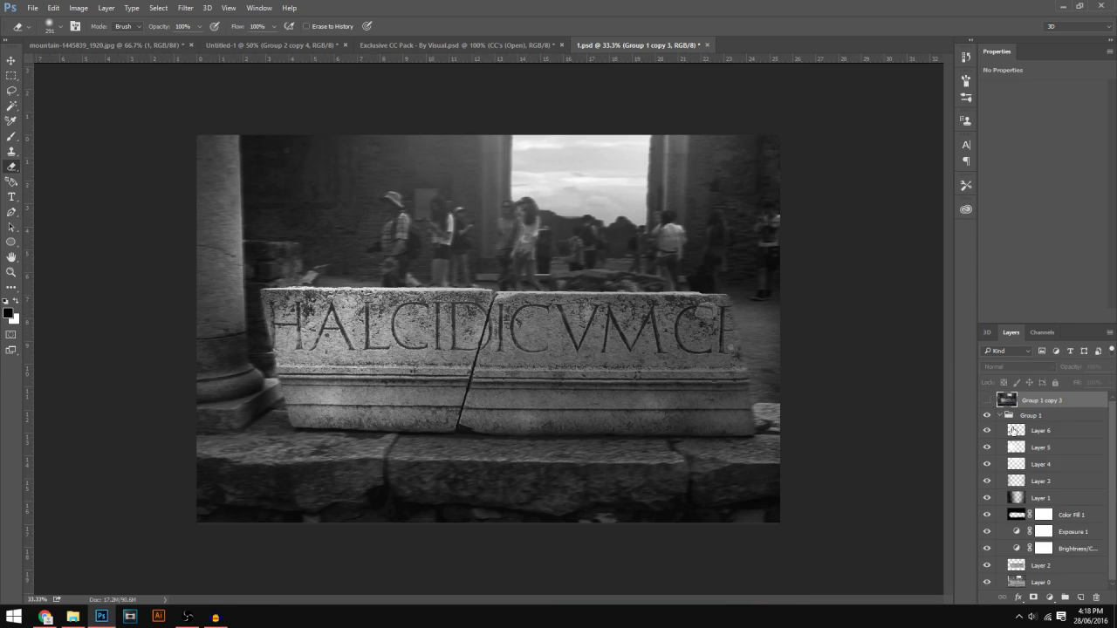
click(1066, 432)
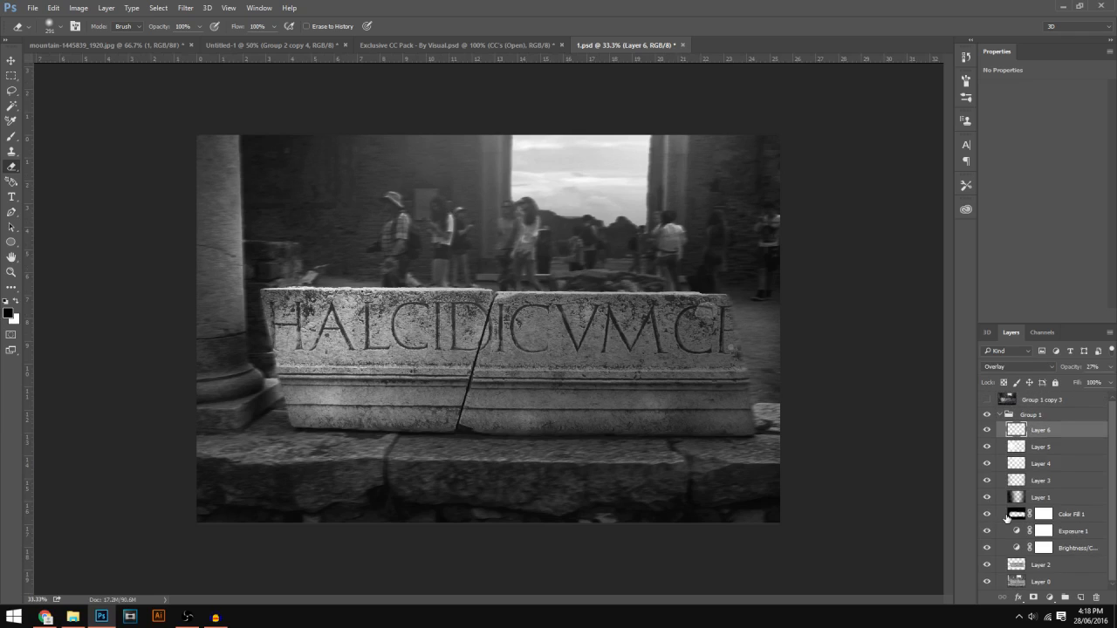
shift+click(1079, 578)
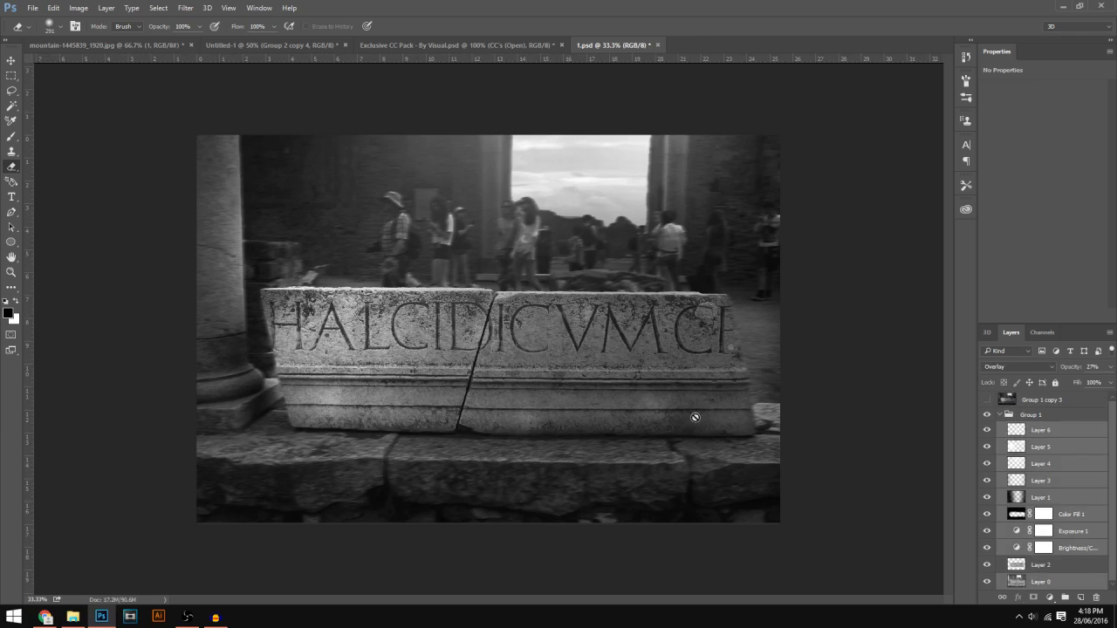
key(v)
drag(349, 210, 300, 210)
drag(285, 44, 548, 354)
drag(444, 327, 436, 325)
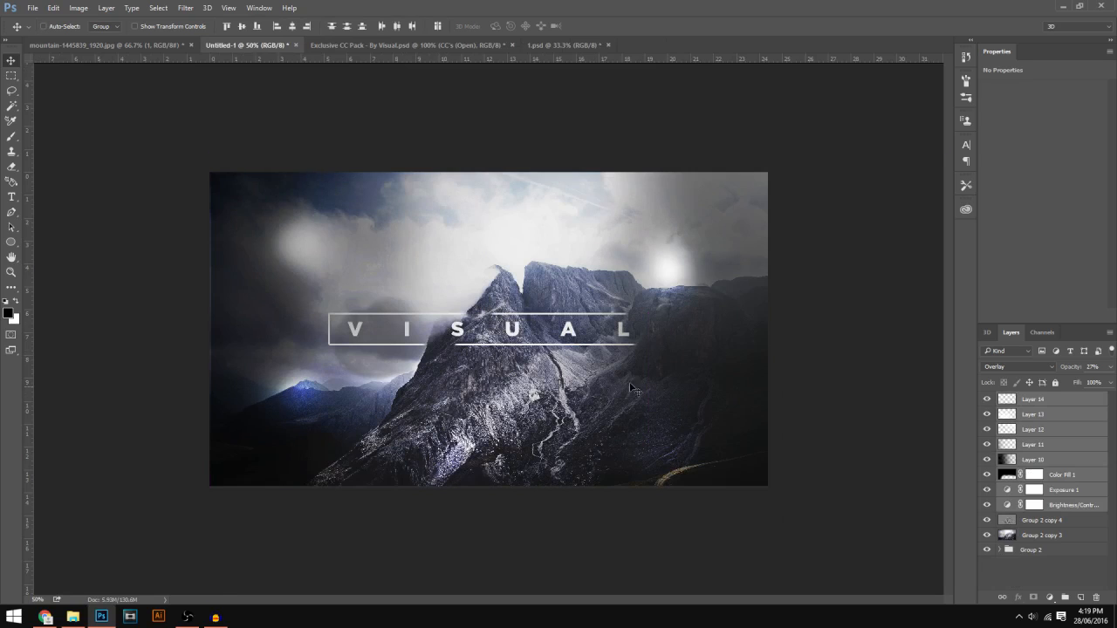
Group the copied adjustment and overlay layers and lower the group's opacity to 35%
key(ctrl+minus)
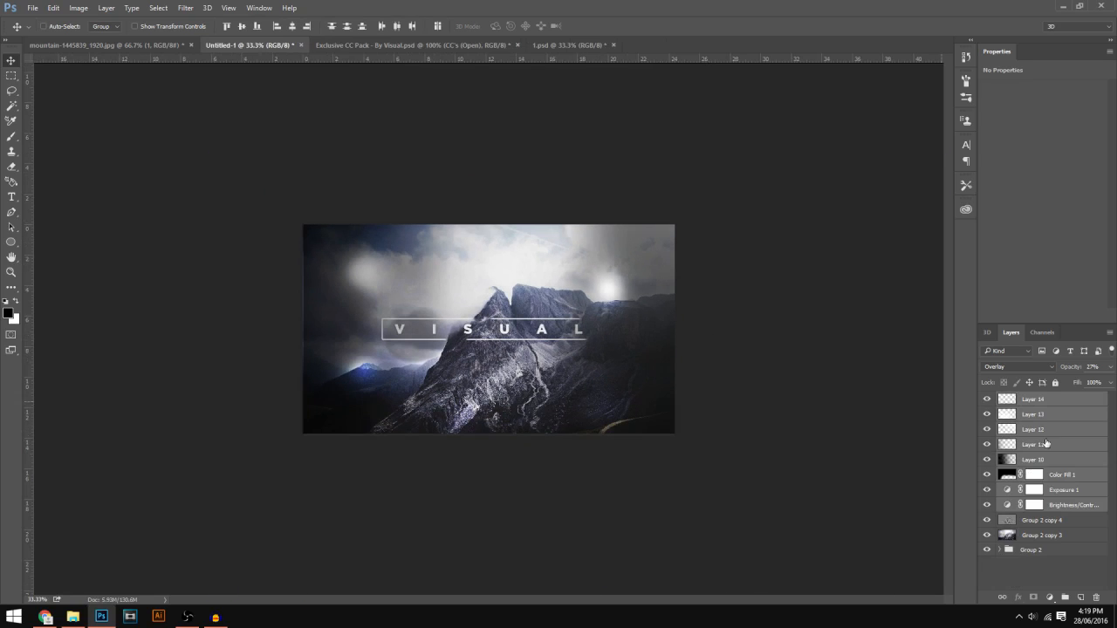
click(1064, 597)
click(1109, 367)
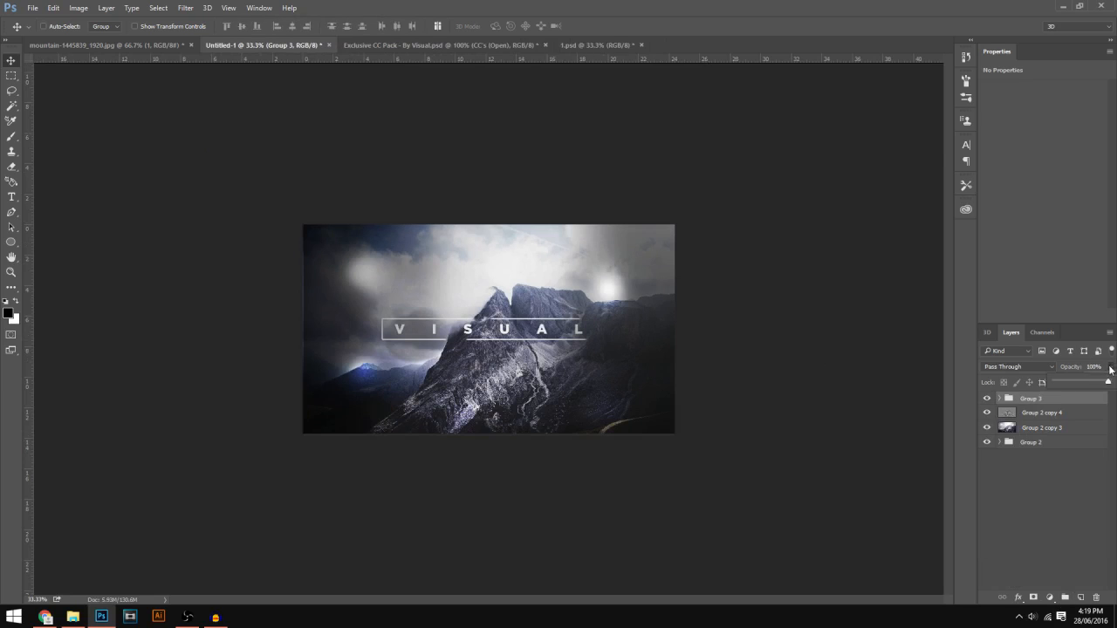
click(1066, 381)
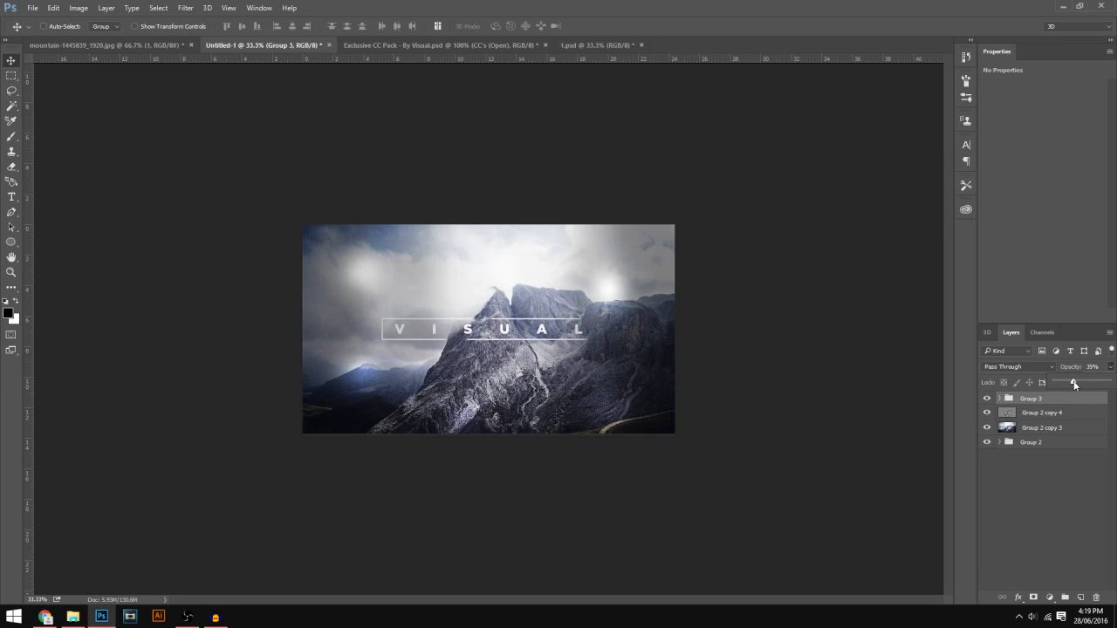
Compare the design with the new group hidden and shown, and set the group's opacity to 50%
click(985, 398)
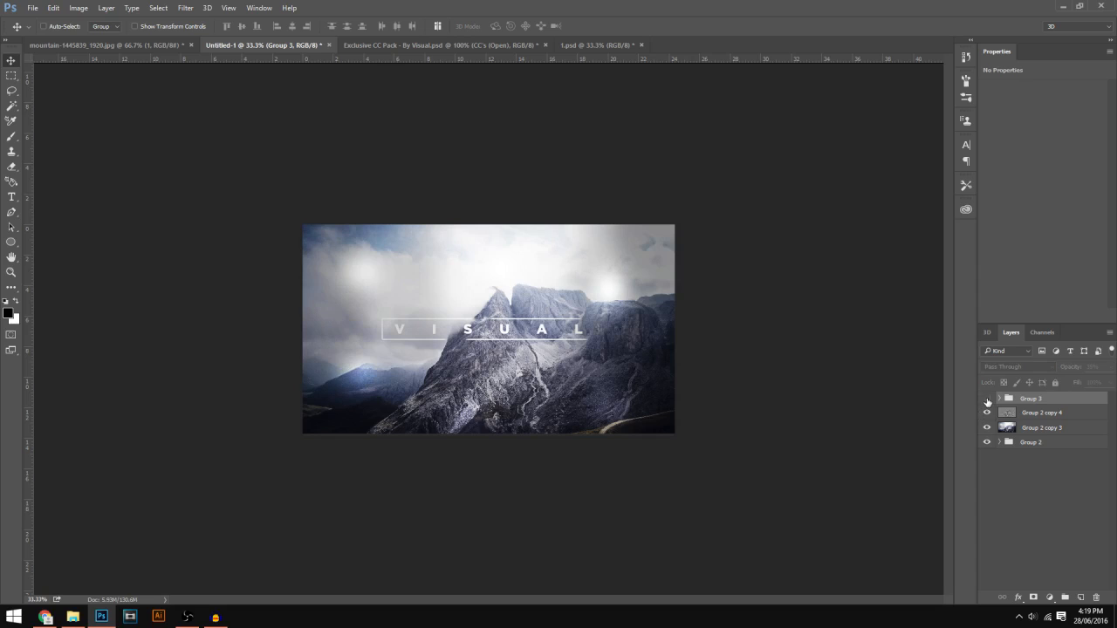
click(985, 400)
key(ctrl+plus)
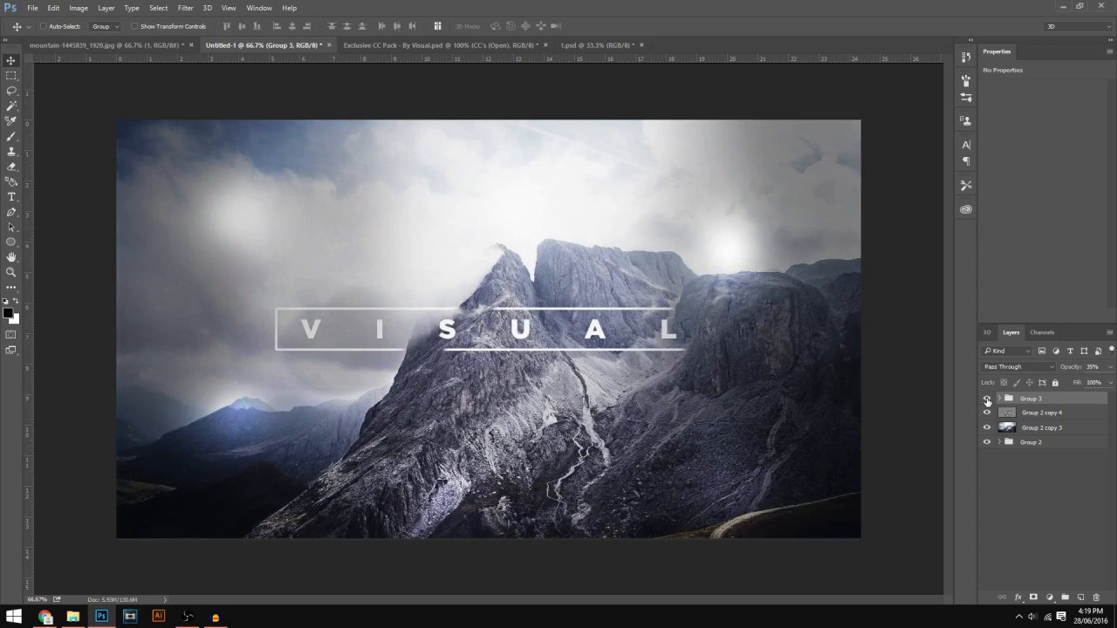
click(987, 400)
click(987, 399)
drag(1113, 372, 1081, 382)
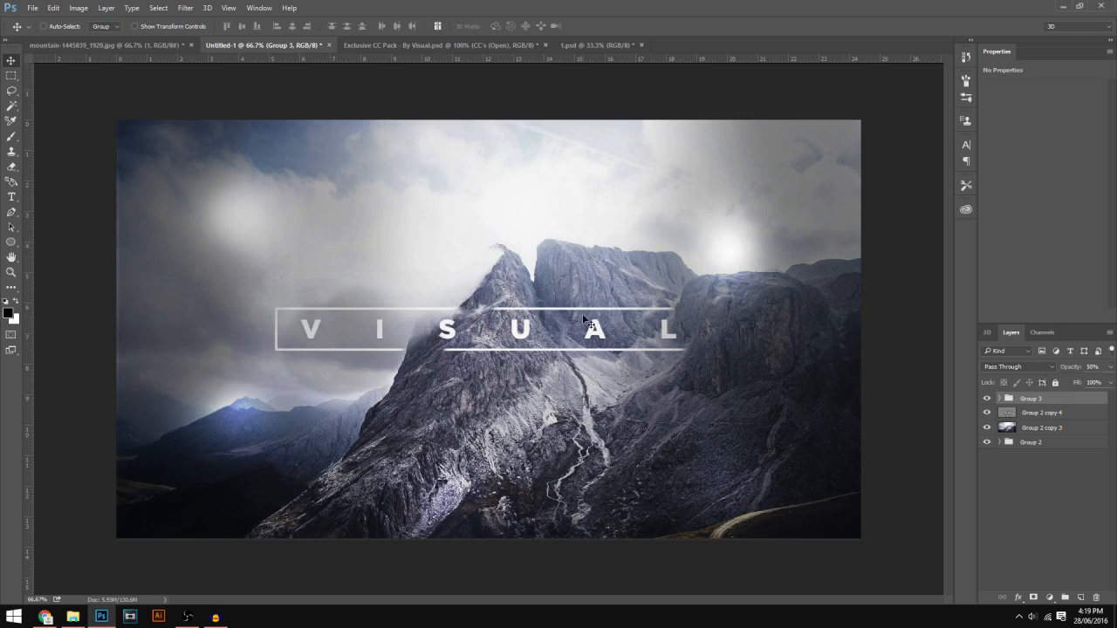